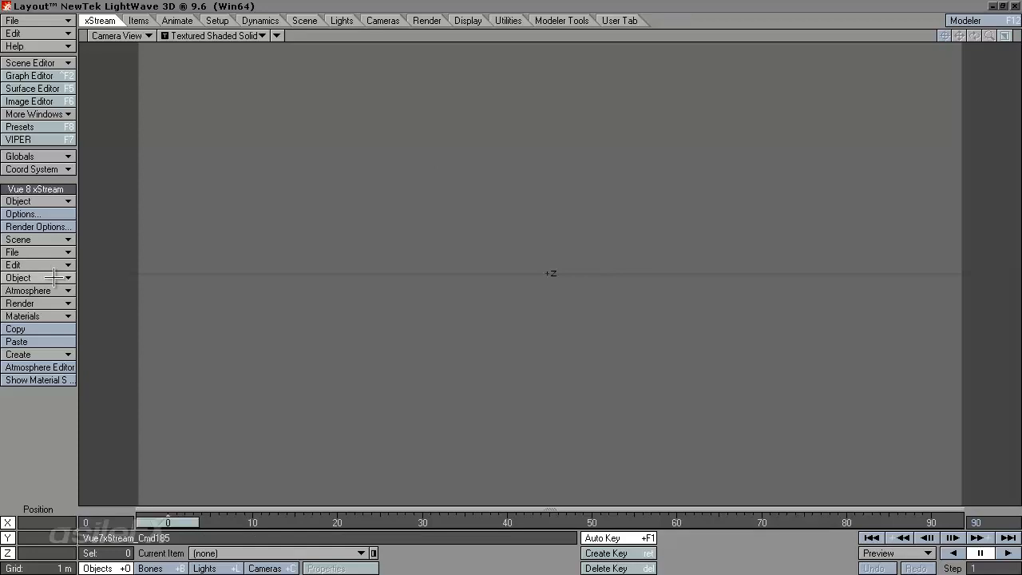
Open a Vue scene and create a Gnarly tree E plant from the Trees species collection
click(48, 252)
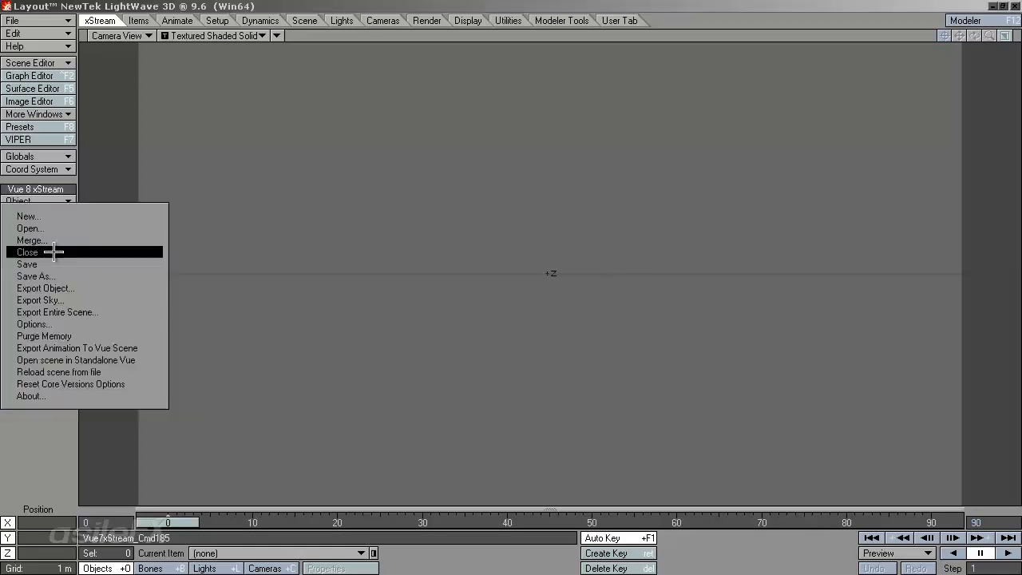
click(111, 227)
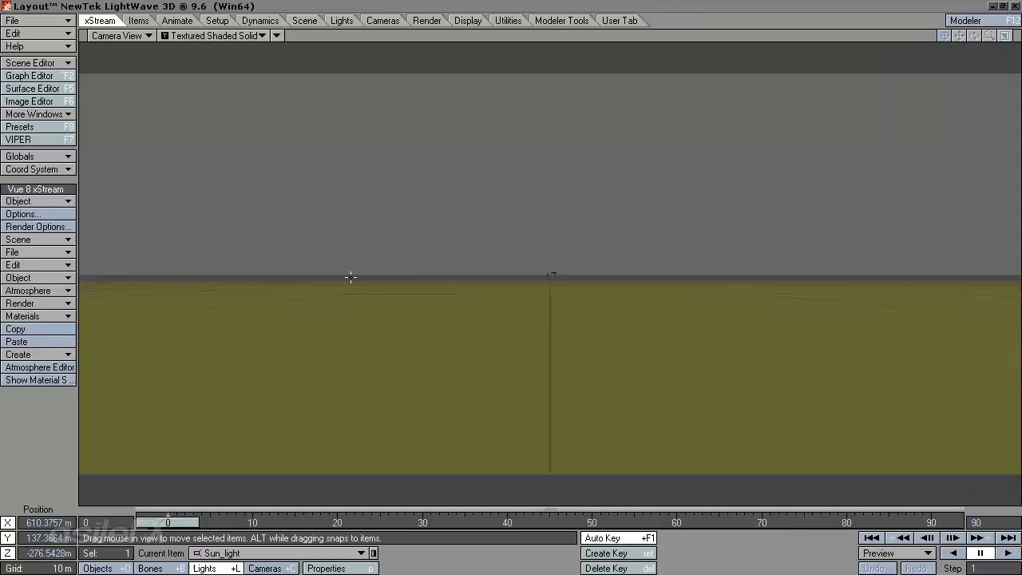
click(56, 278)
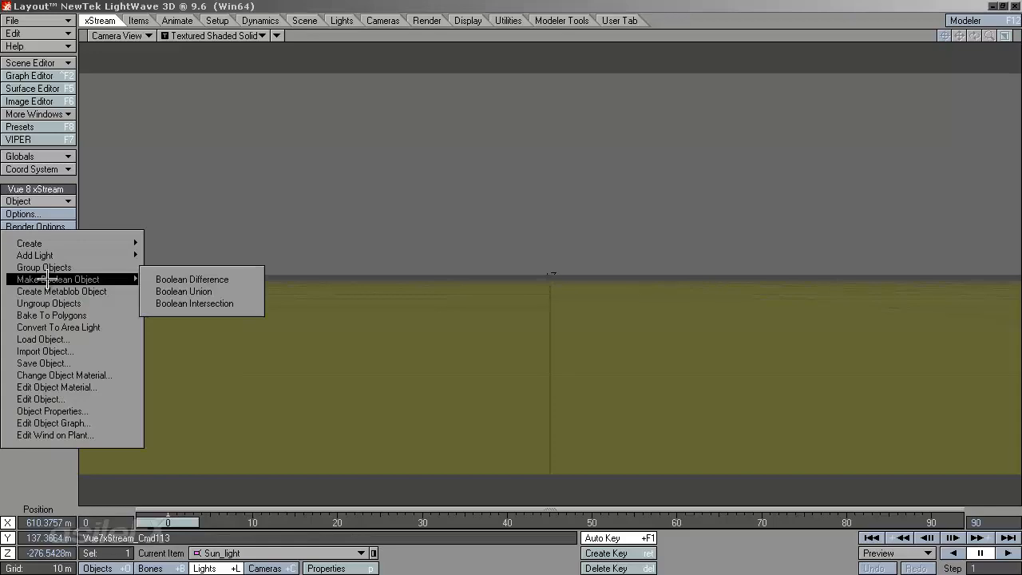
mouse_move(64, 244)
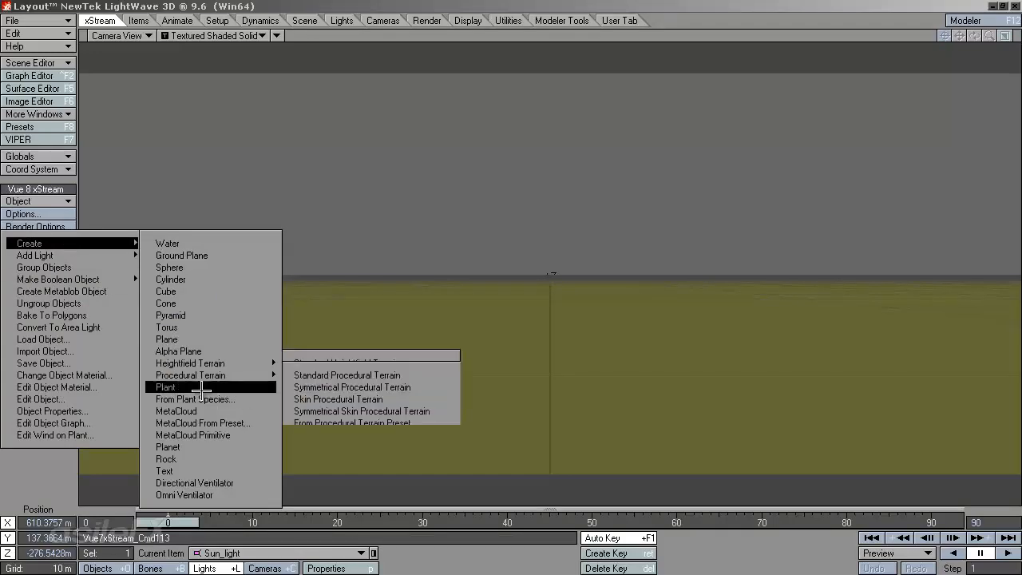
click(238, 400)
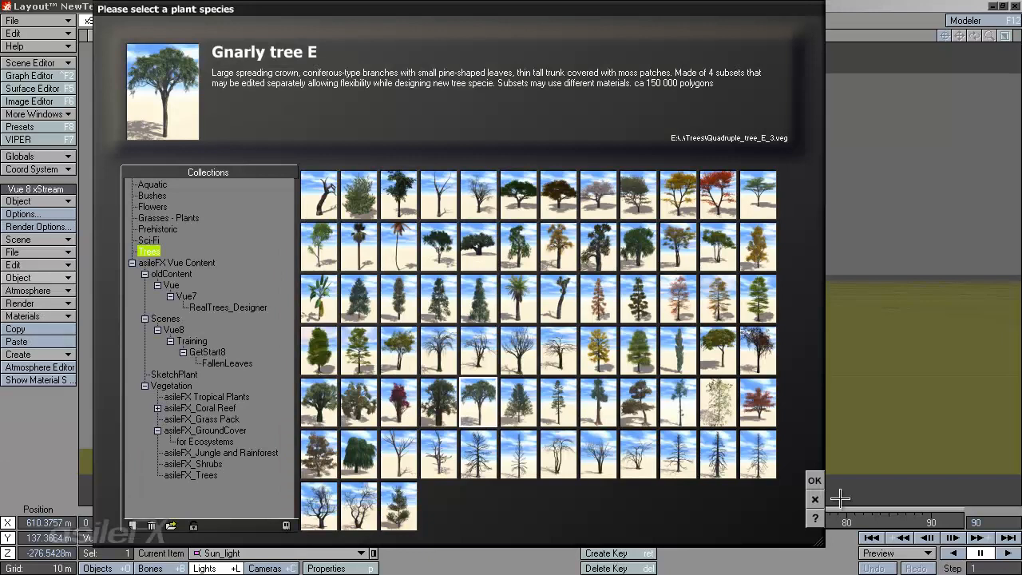
click(815, 481)
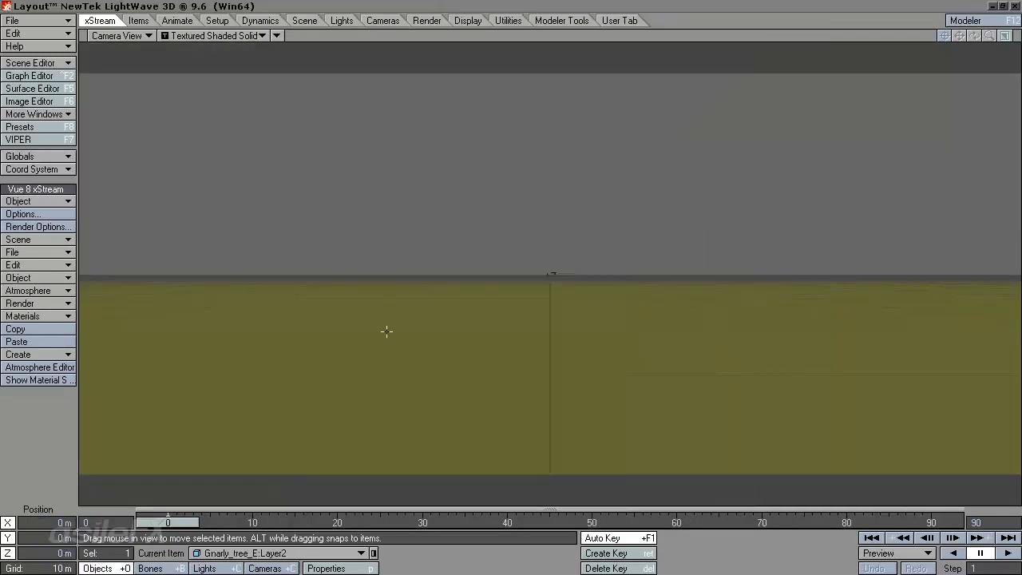
Move the main camera to about X 2.65 m and Z -55.2 m, raised to frame the tree's crown
click(271, 568)
drag(524, 301, 467, 161)
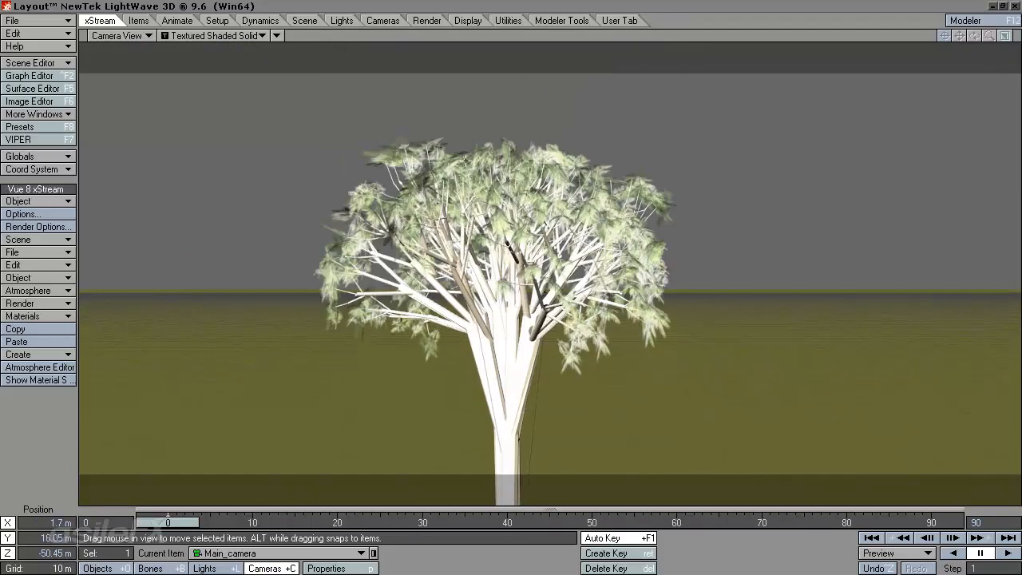
drag(499, 198, 513, 284)
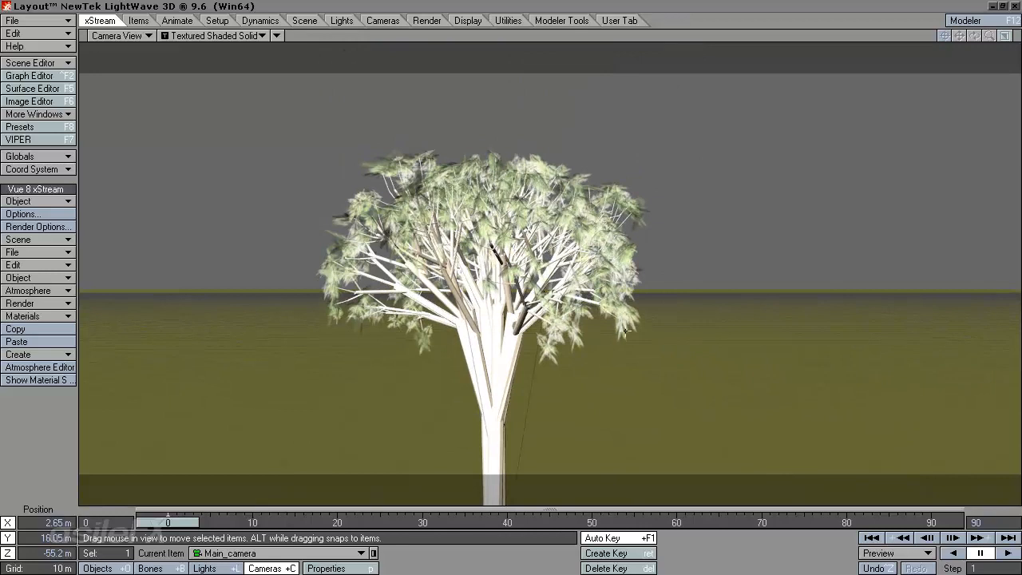
Delete the extra light named Light from the scene, keeping Sun_light
click(209, 568)
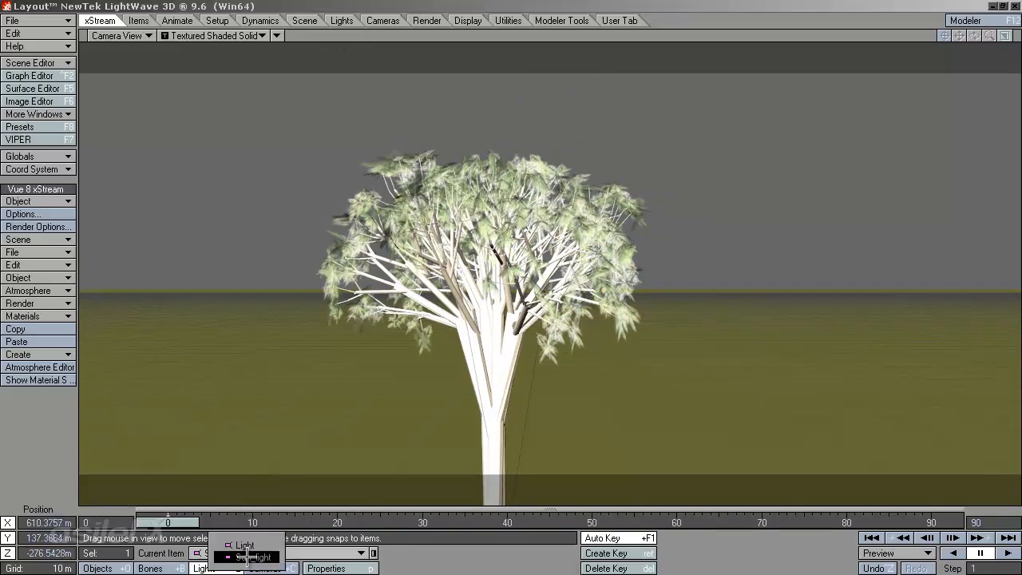
click(254, 552)
click(250, 545)
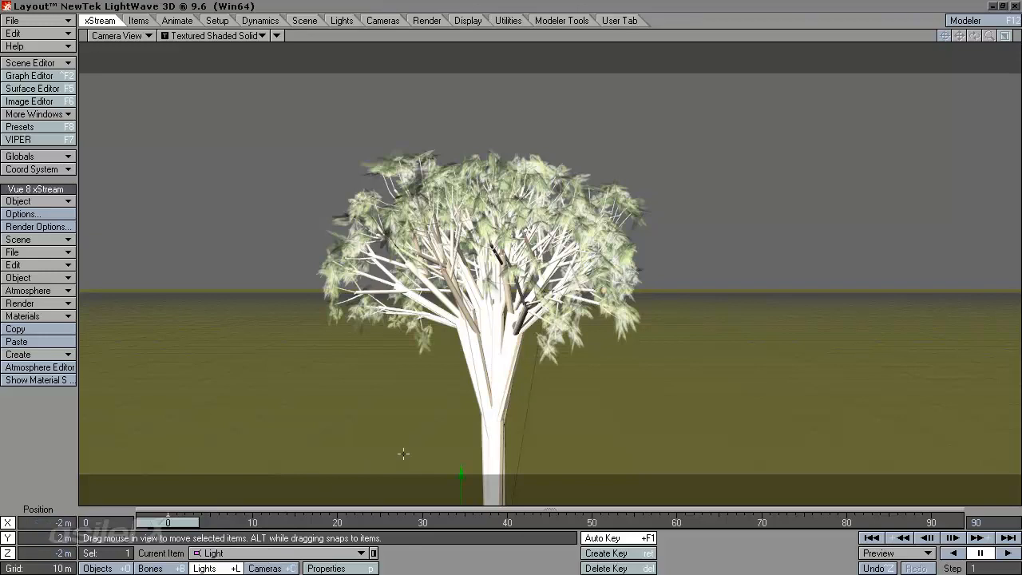
key(minus)
key(Return)
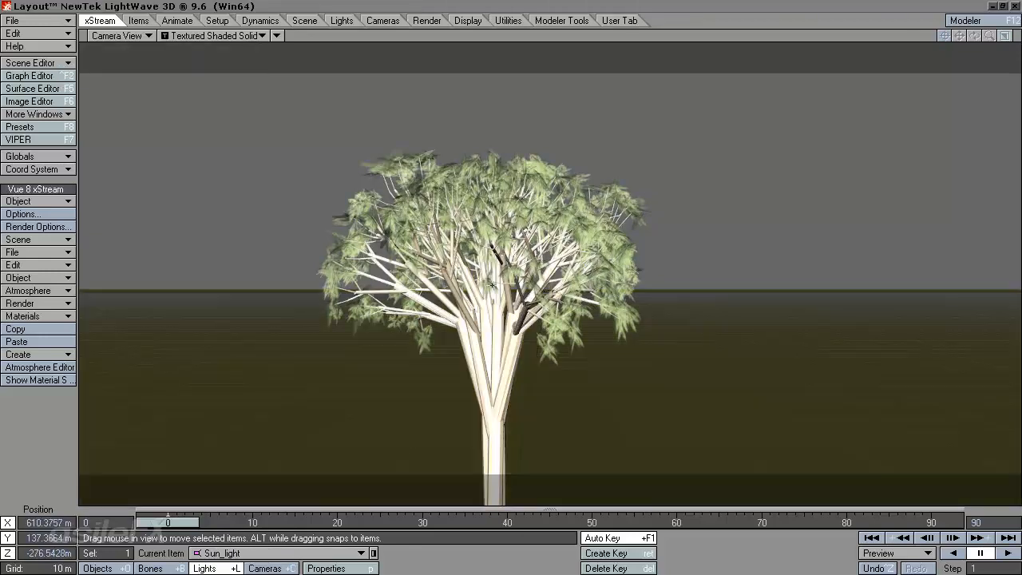
Open the Gnarly tree E object in the Plant Editor and examine its preview from another angle
key(shift+o)
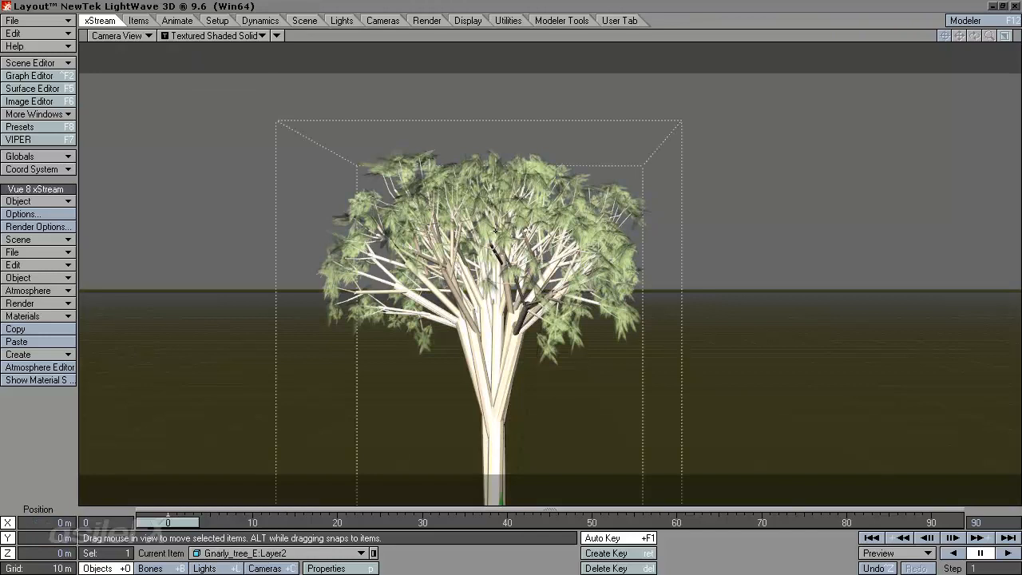
ctrl+shift+click(496, 231)
mouse_move(509, 244)
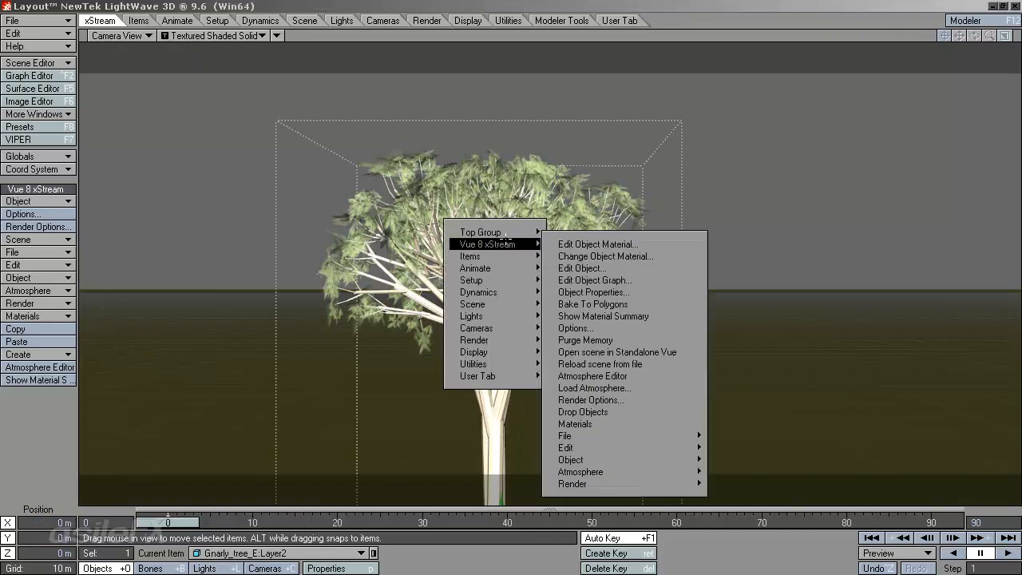
click(639, 267)
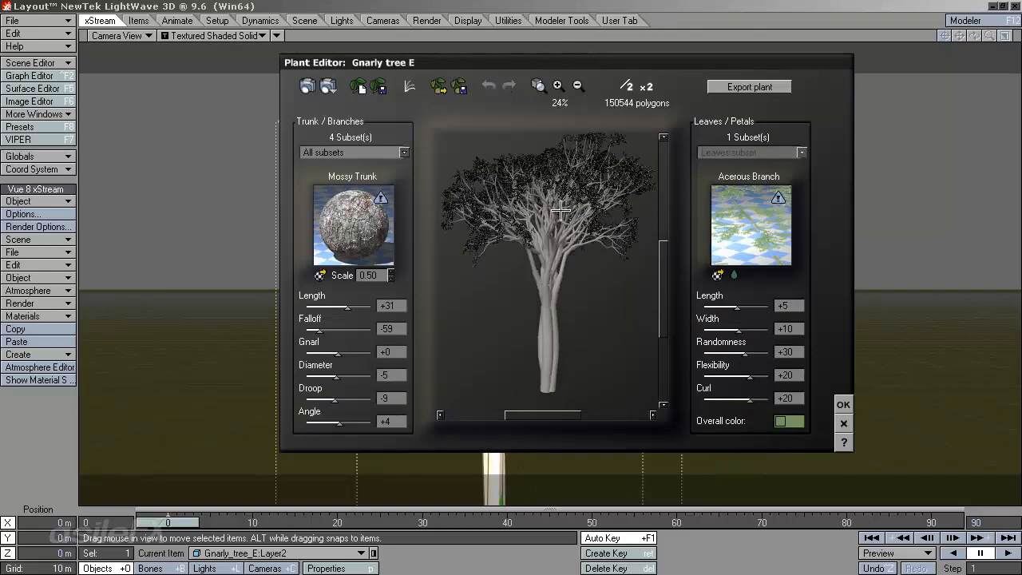
drag(562, 210, 589, 238)
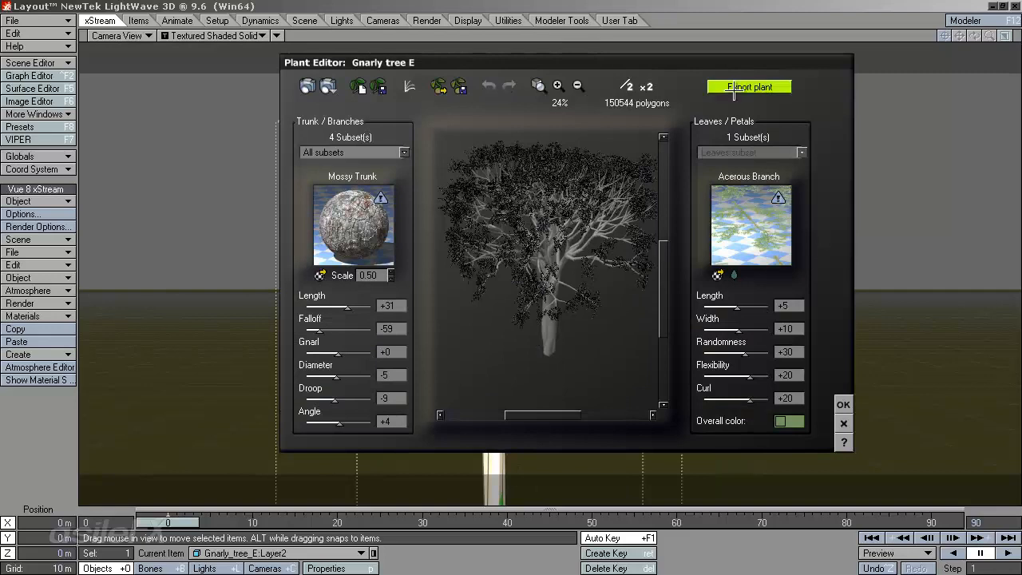
Set up the plant's export in LightWave (*.lwo) format with BMP color and alpha maps, and cancel without exporting
click(733, 92)
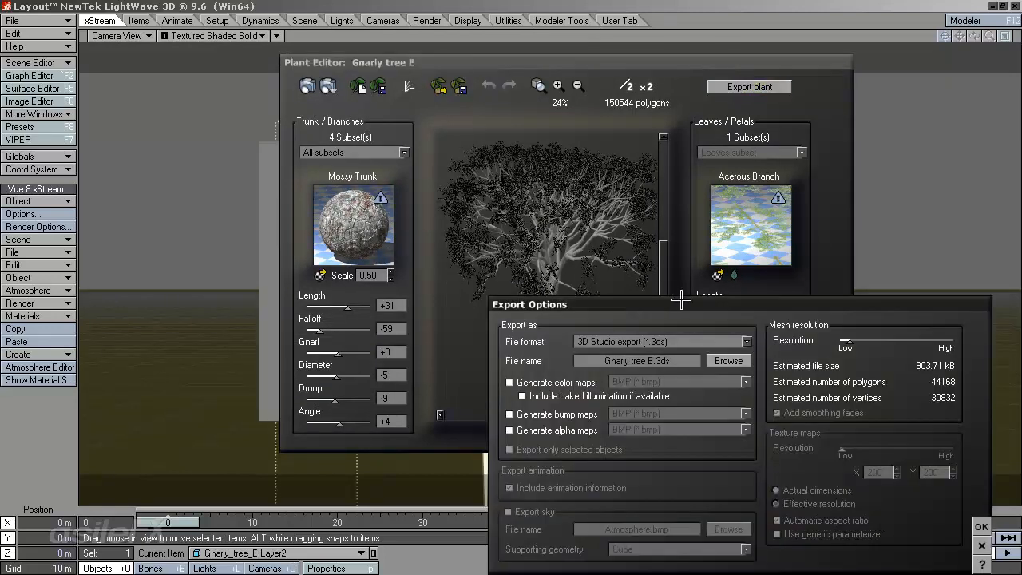
drag(681, 298, 597, 200)
click(575, 241)
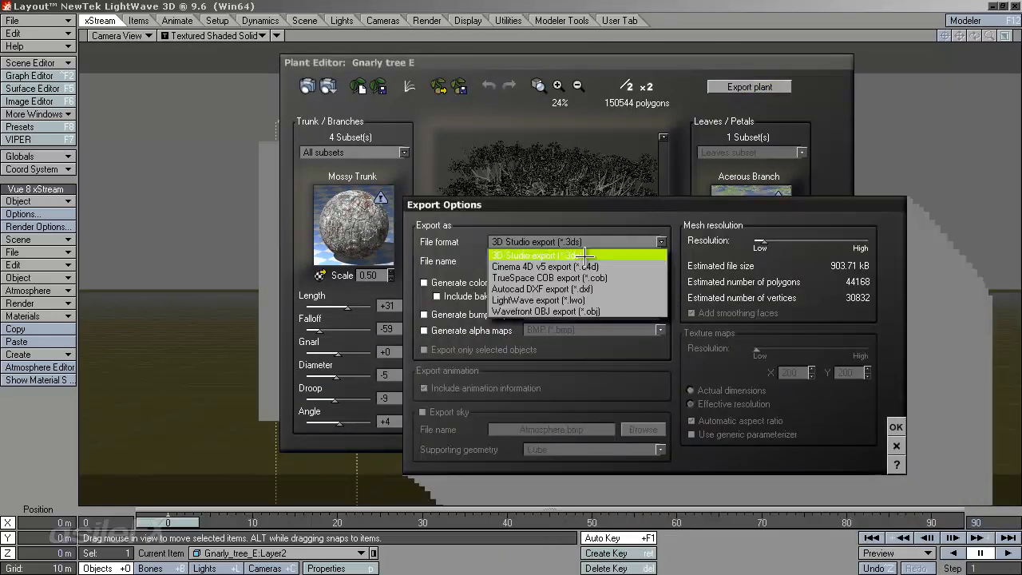
click(619, 300)
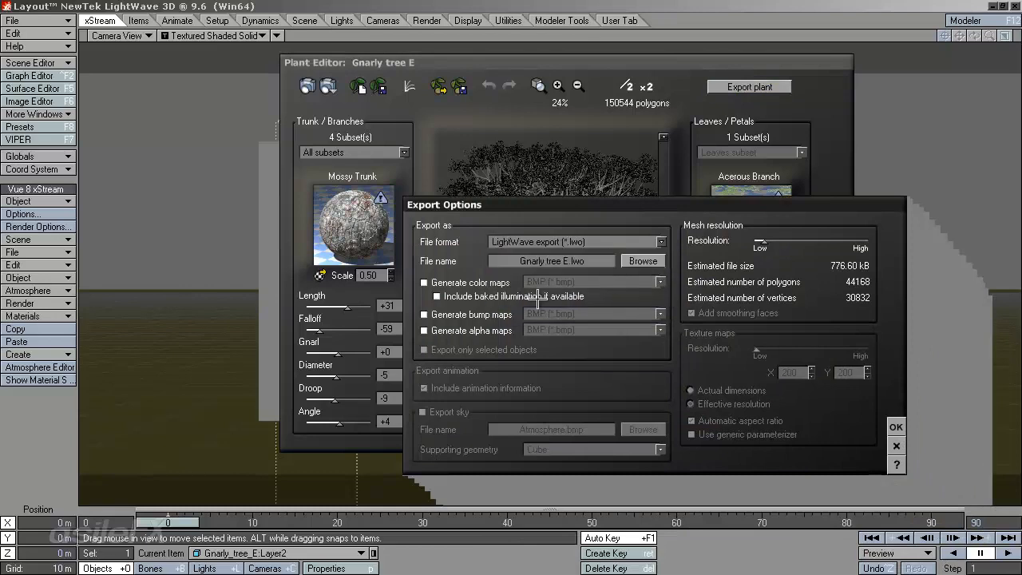
click(493, 283)
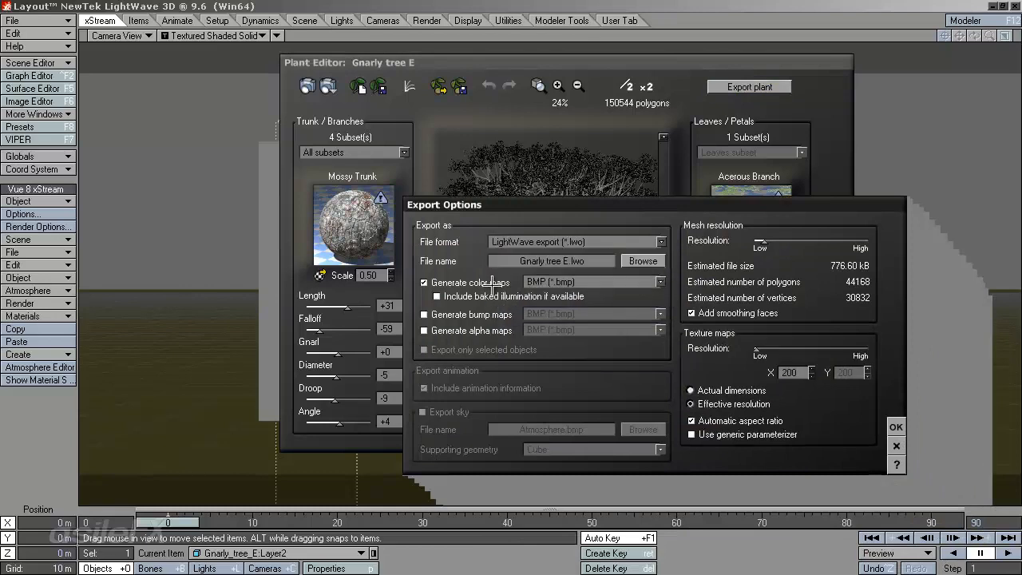
click(498, 331)
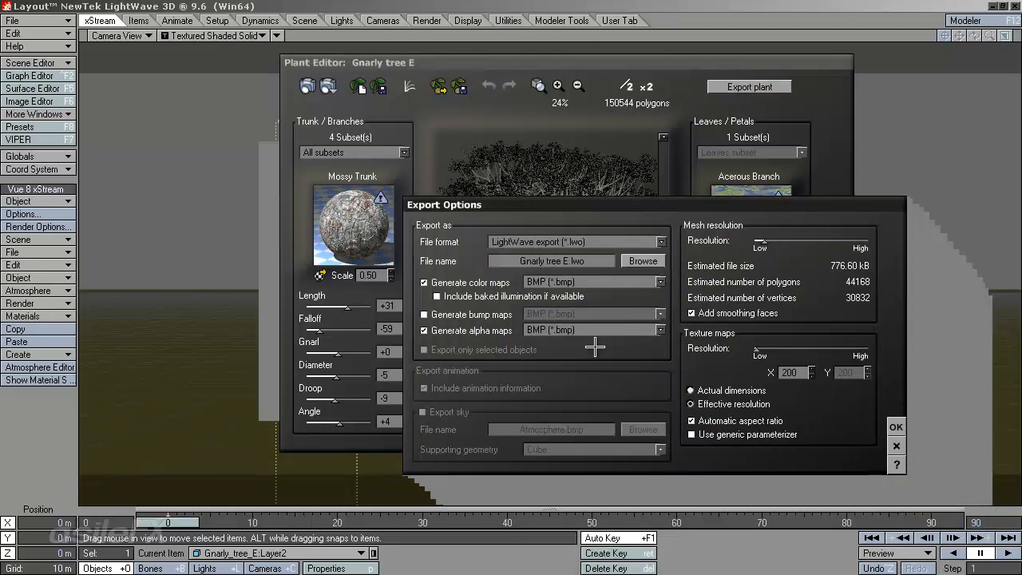
click(896, 447)
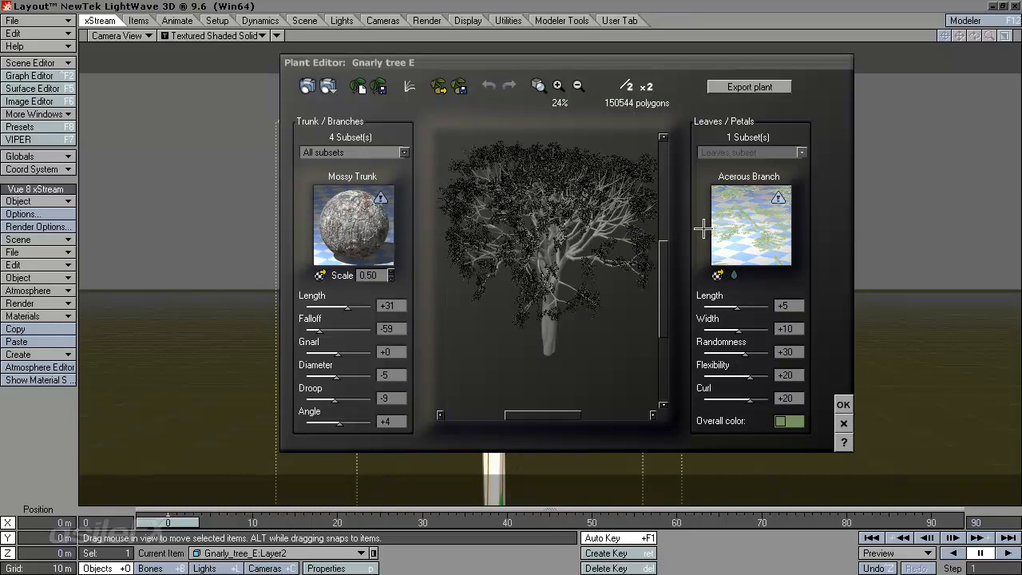
Examine the tree preview and the first trunk subset's settings, and close the Plant Editor without applying changes
click(611, 275)
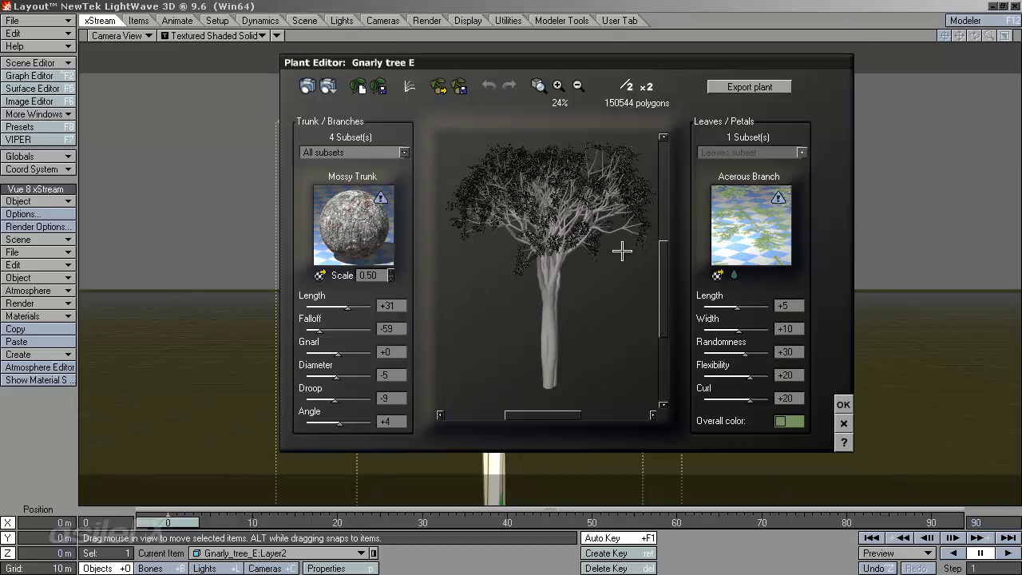
click(622, 252)
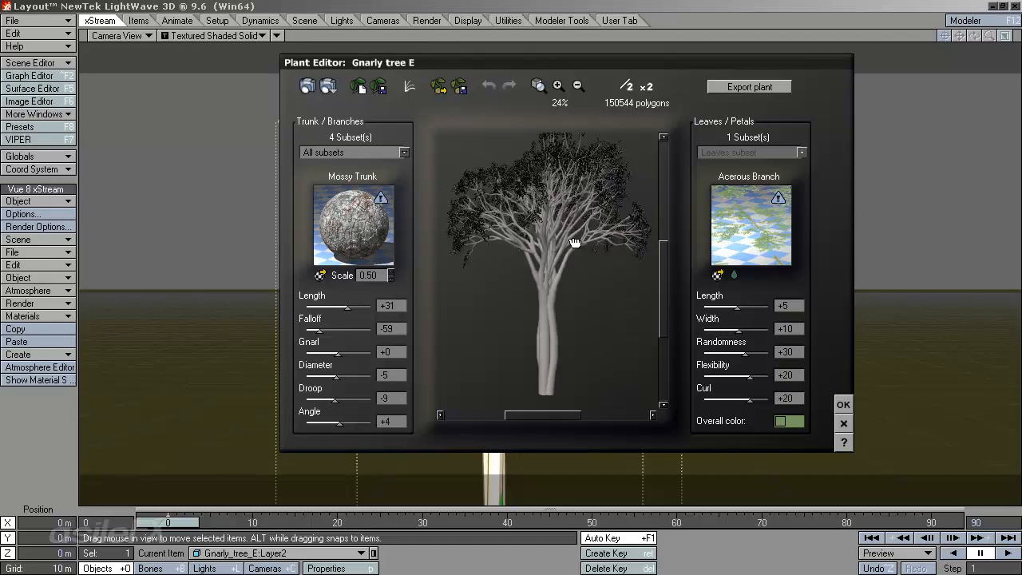
click(404, 152)
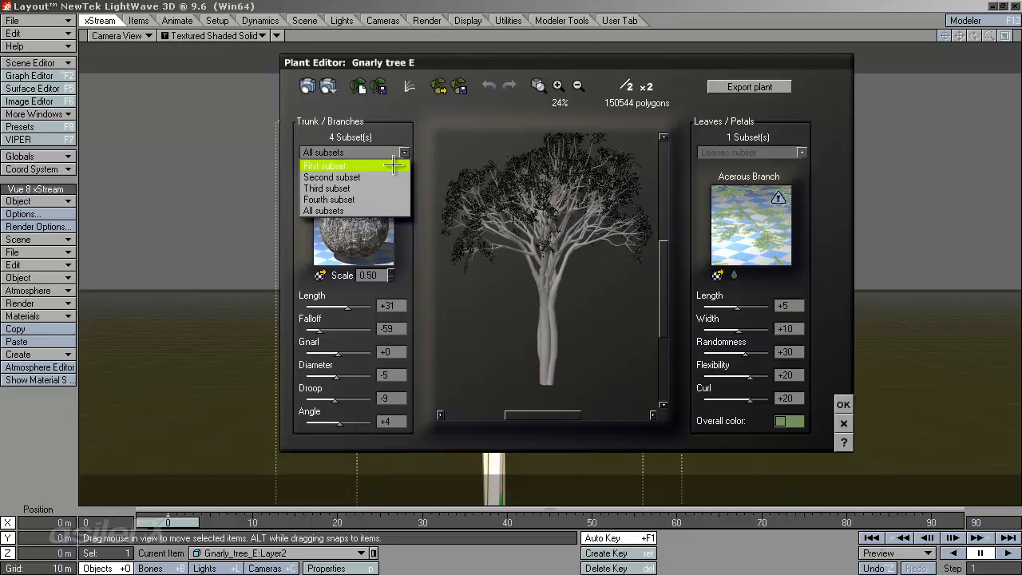
click(391, 165)
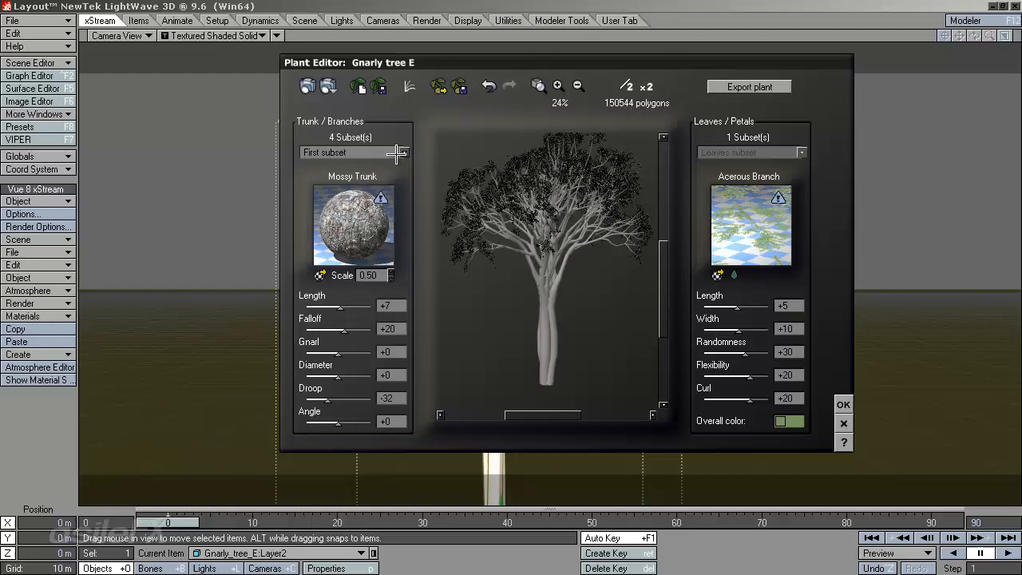
click(844, 423)
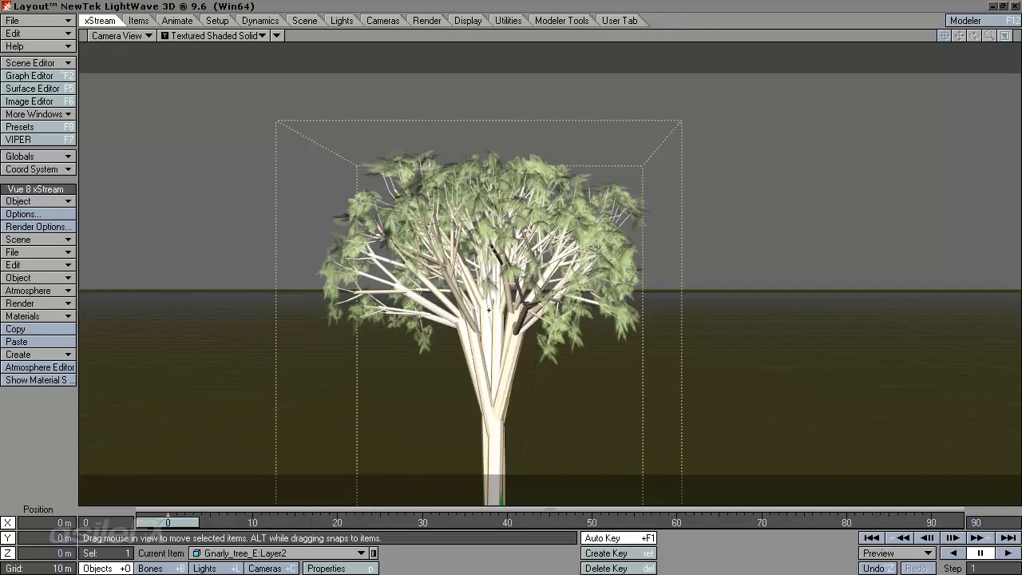
Reopen the tree in the Plant Editor, inspect its preview from several angles beside the viewport, and accept the plant
ctrl+shift+click(512, 266)
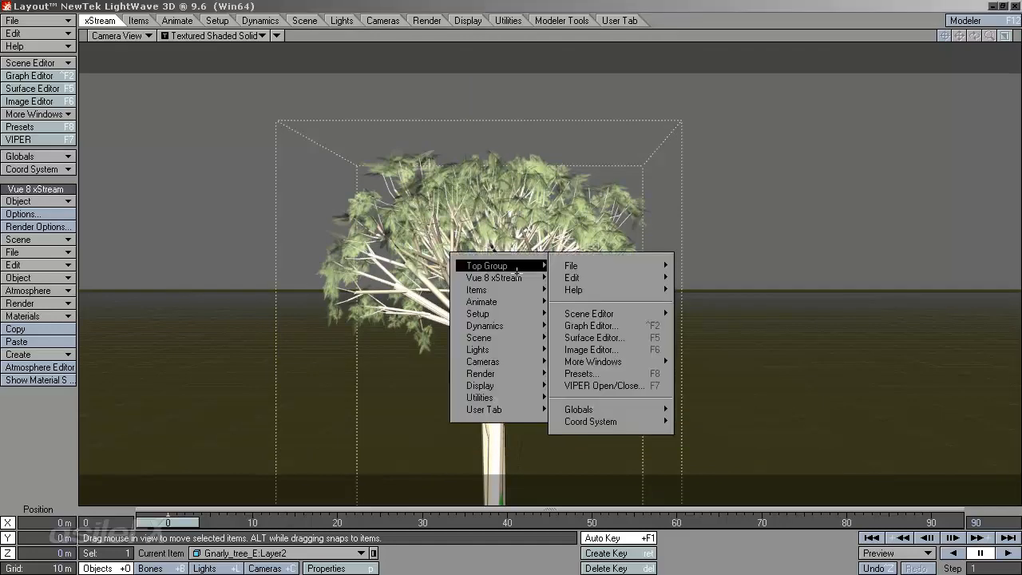
mouse_move(511, 277)
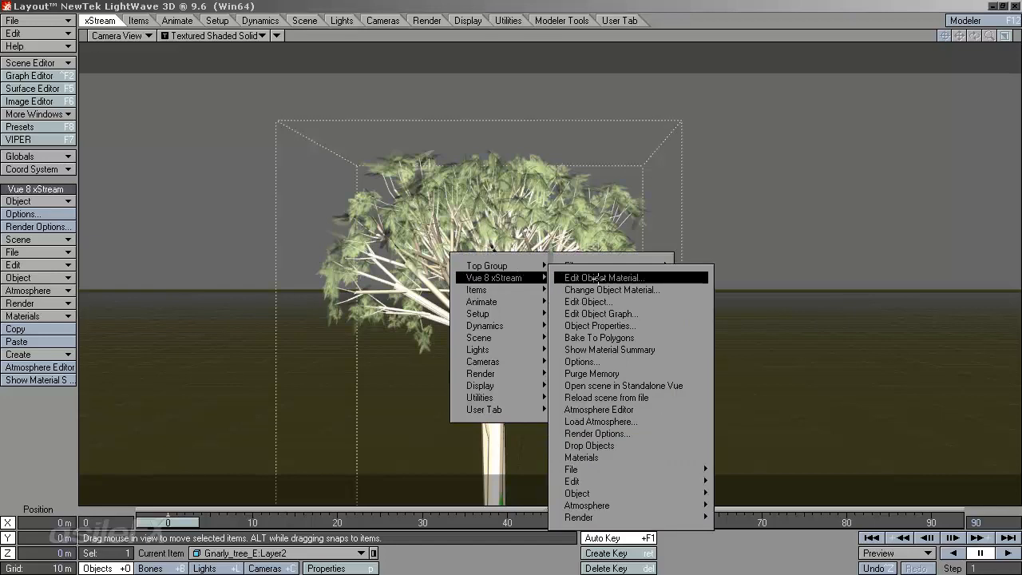
click(631, 301)
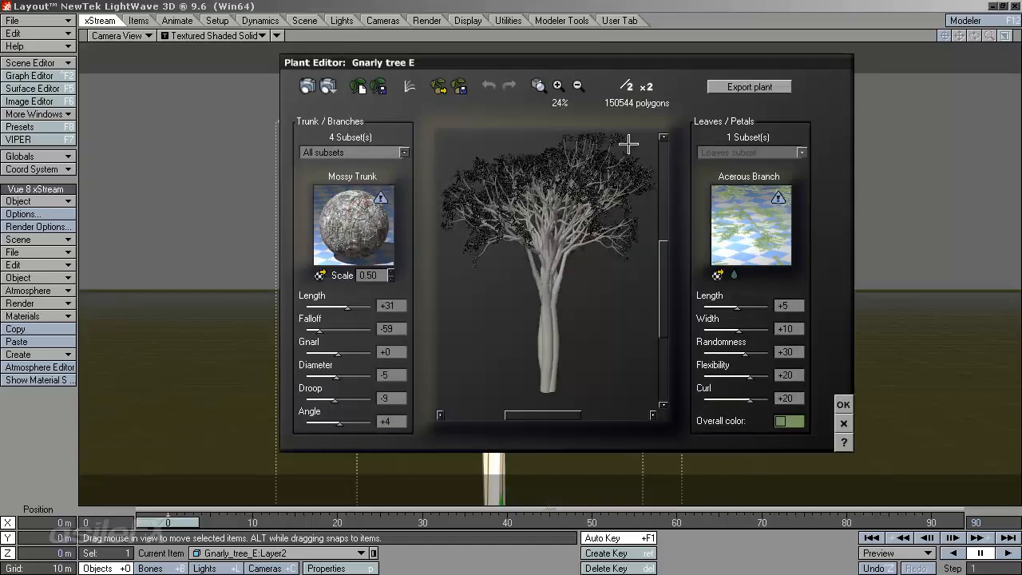
drag(630, 141, 588, 210)
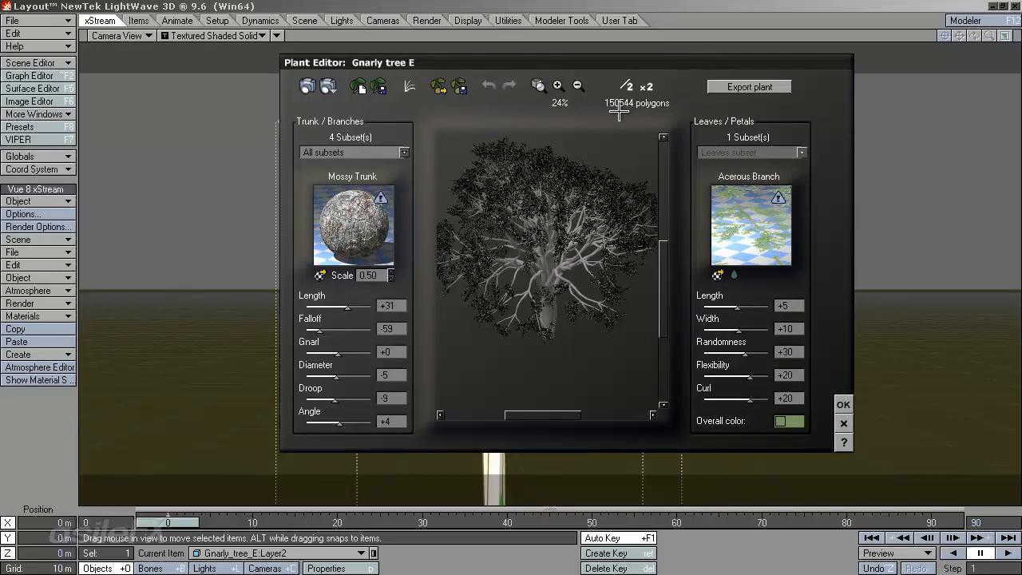
drag(573, 225, 568, 174)
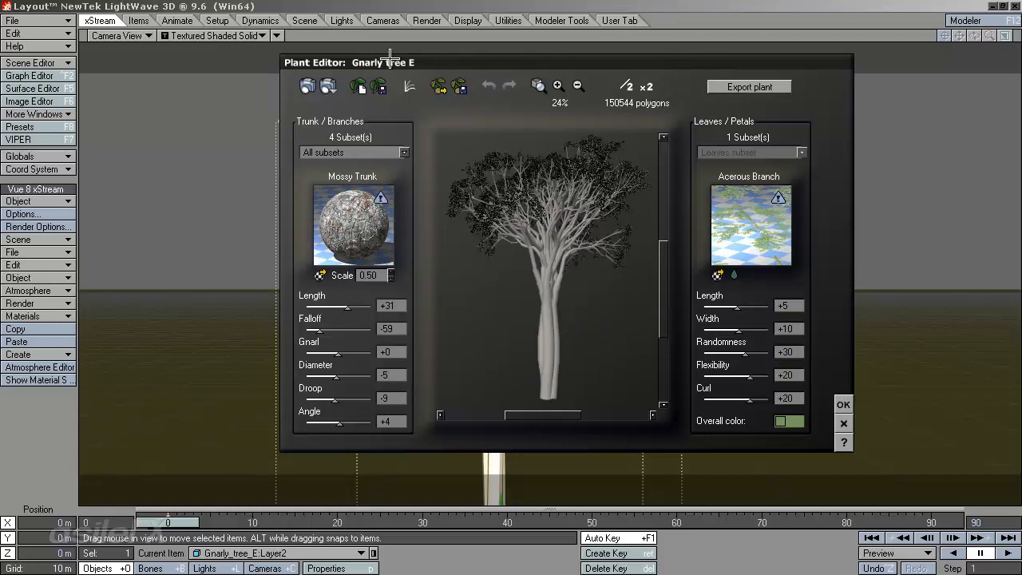
drag(410, 62, 602, 76)
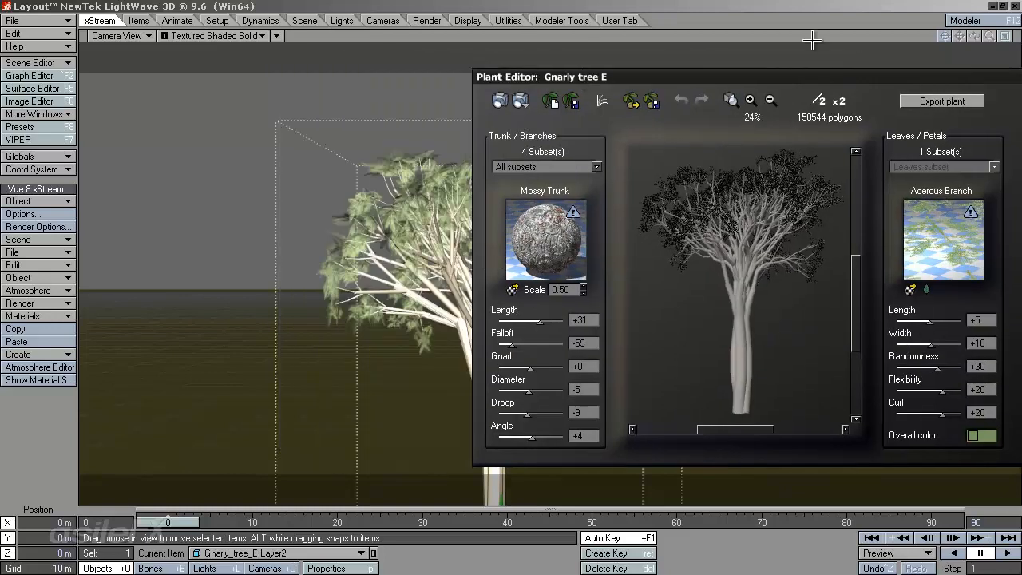
drag(795, 76, 710, 72)
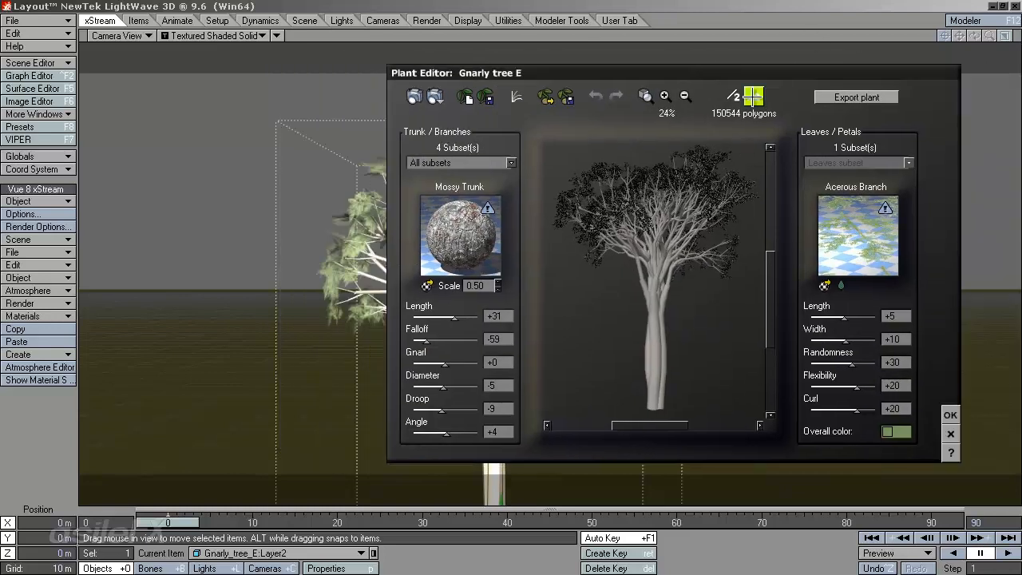
click(951, 414)
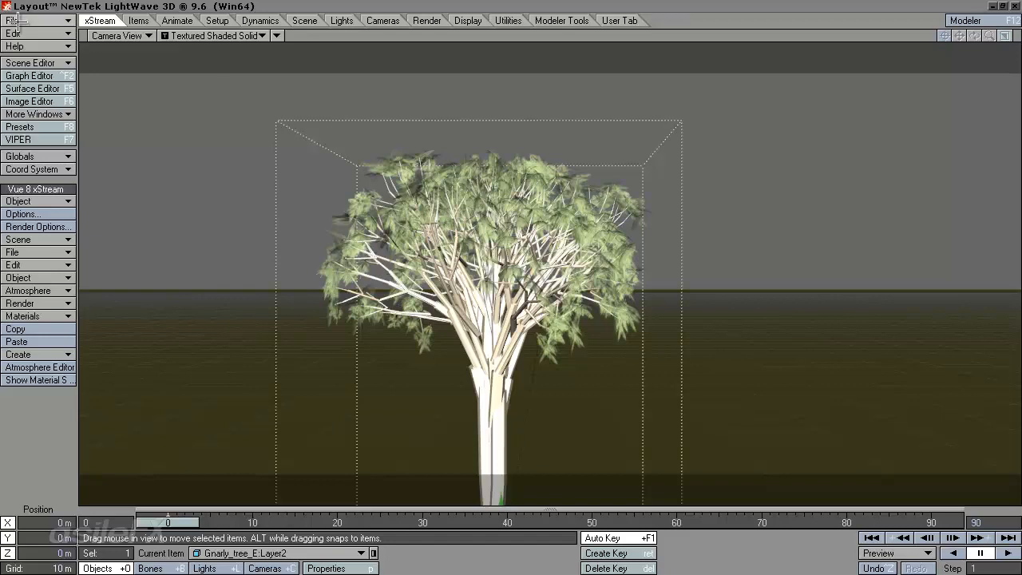
Save the current tree object as Gnarly_tree_E-2 and start a new Vue scene
click(45, 22)
mouse_move(45, 22)
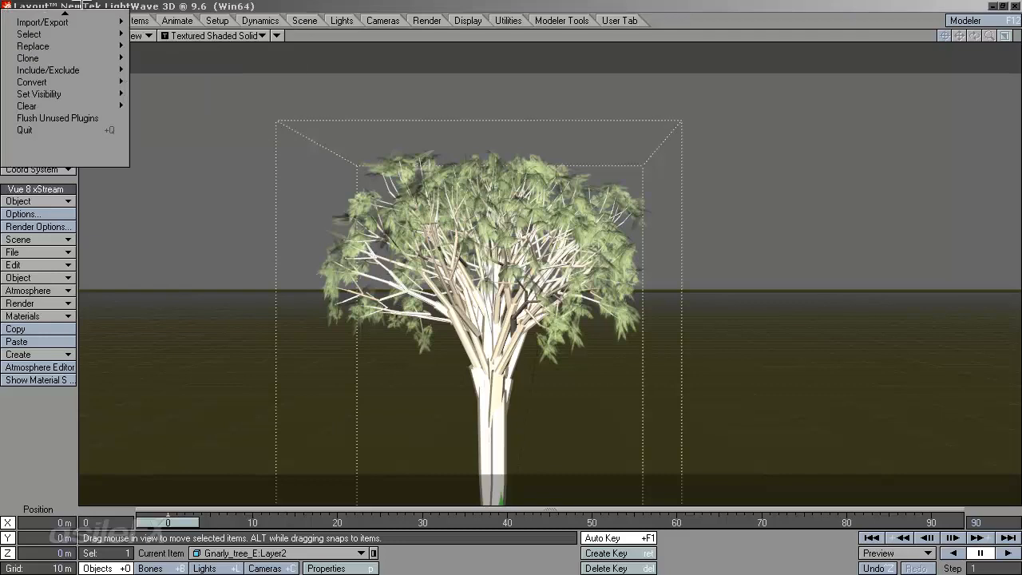
mouse_move(100, 34)
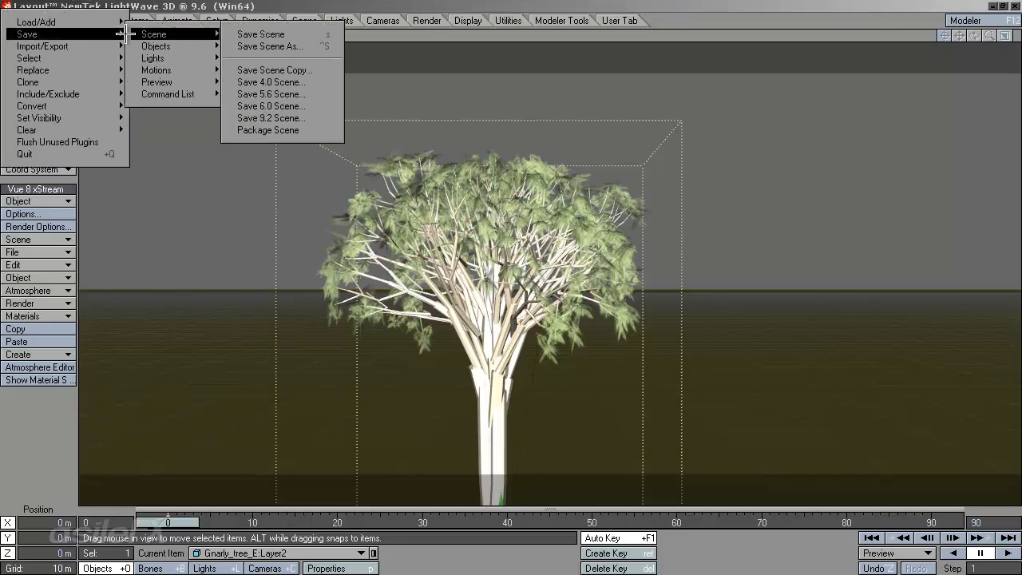
mouse_move(164, 45)
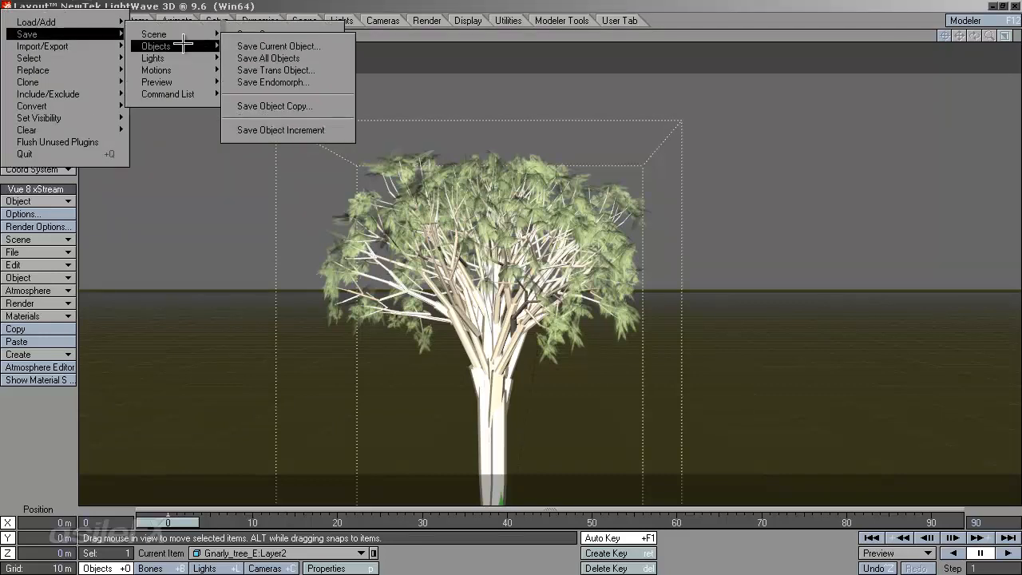
click(324, 46)
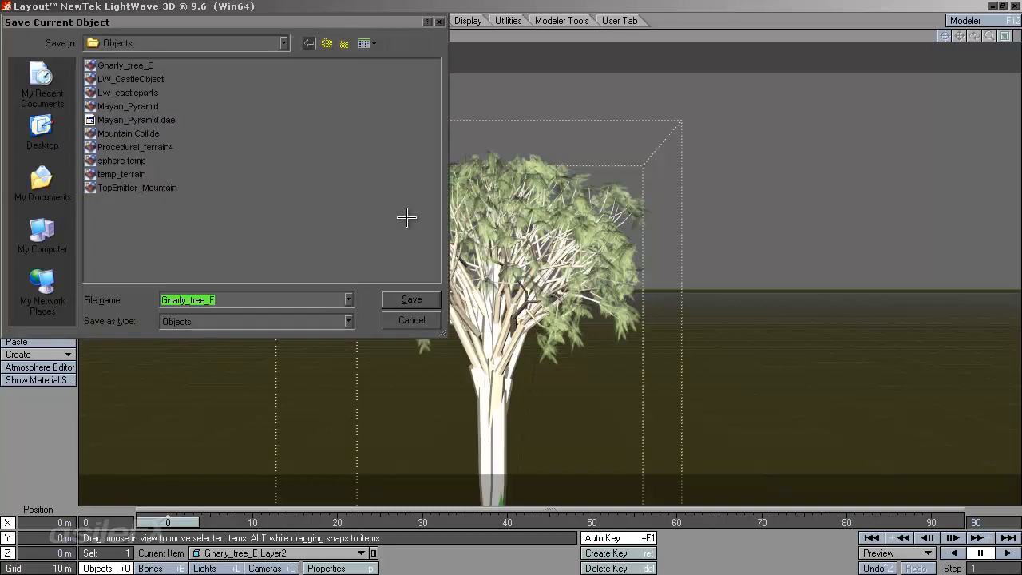
click(277, 300)
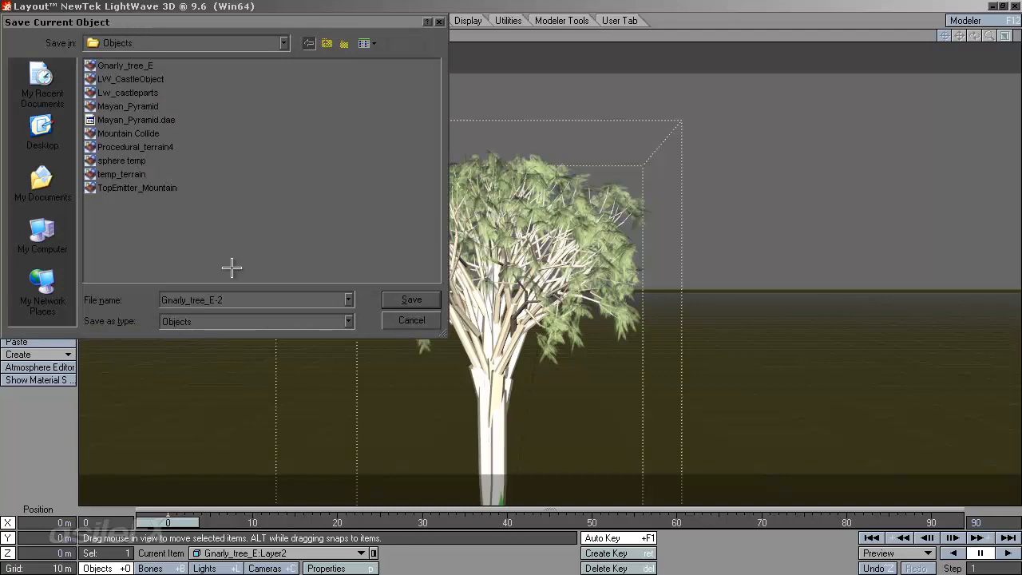
click(416, 299)
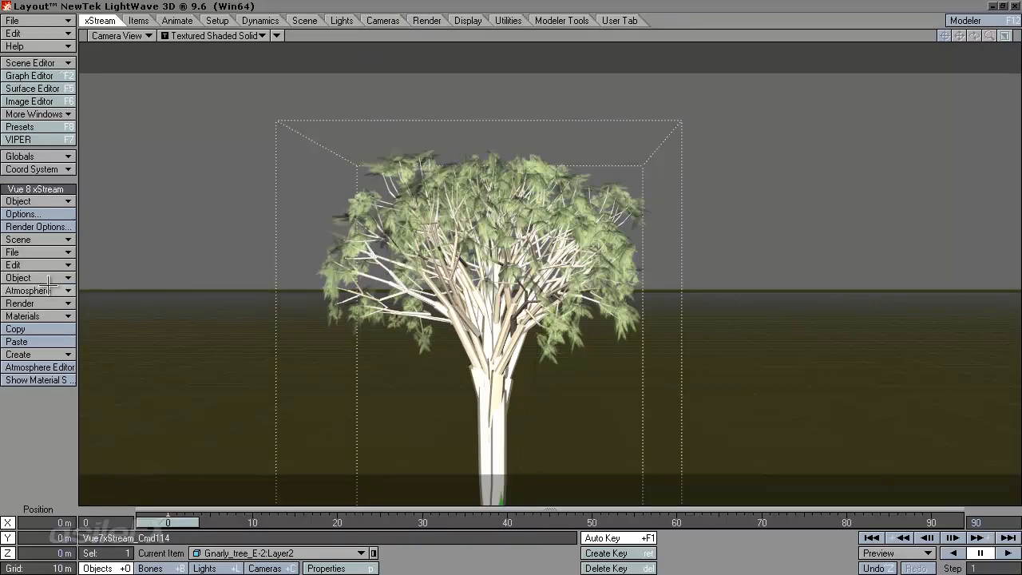
click(55, 254)
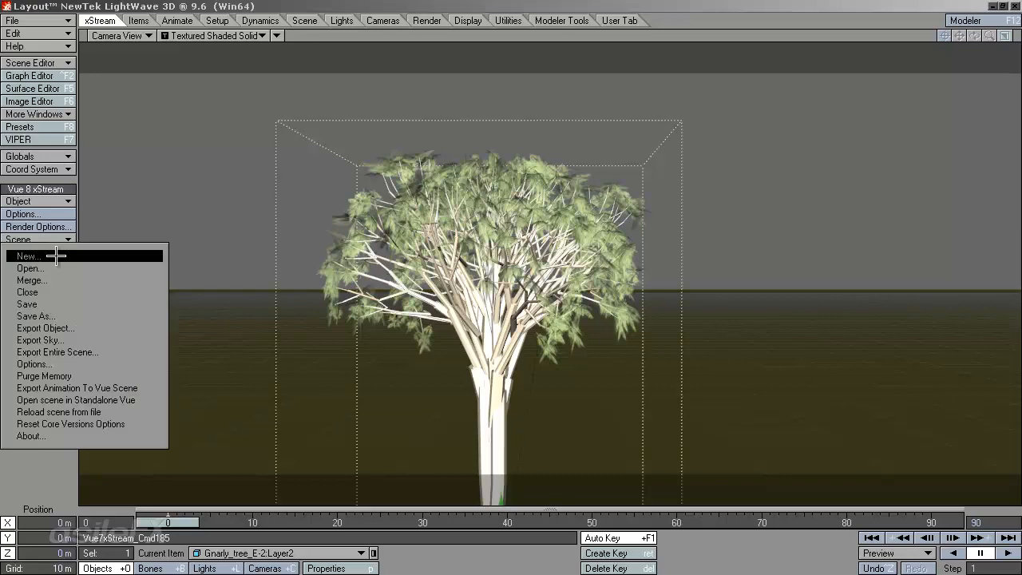
click(50, 256)
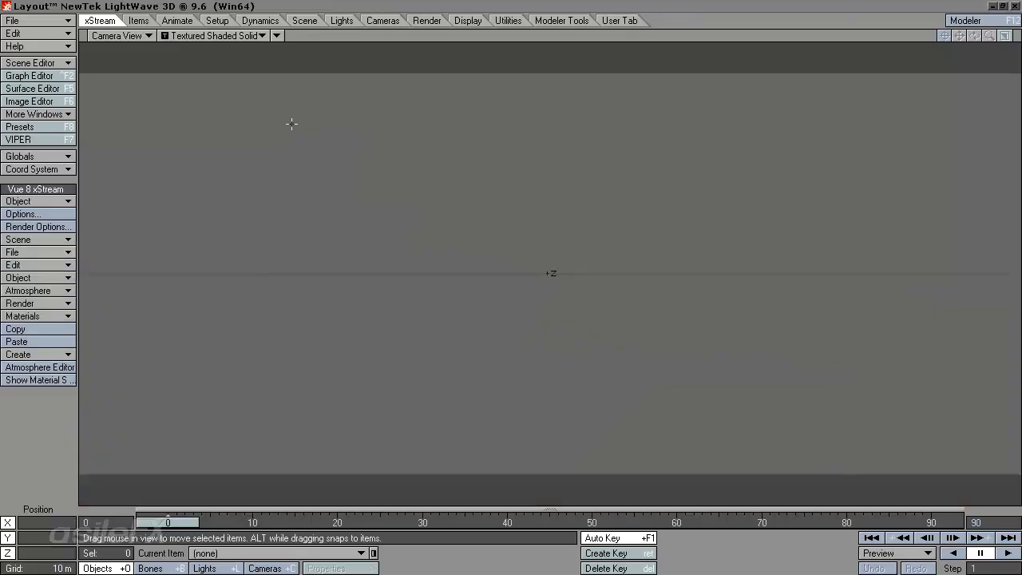
click(978, 20)
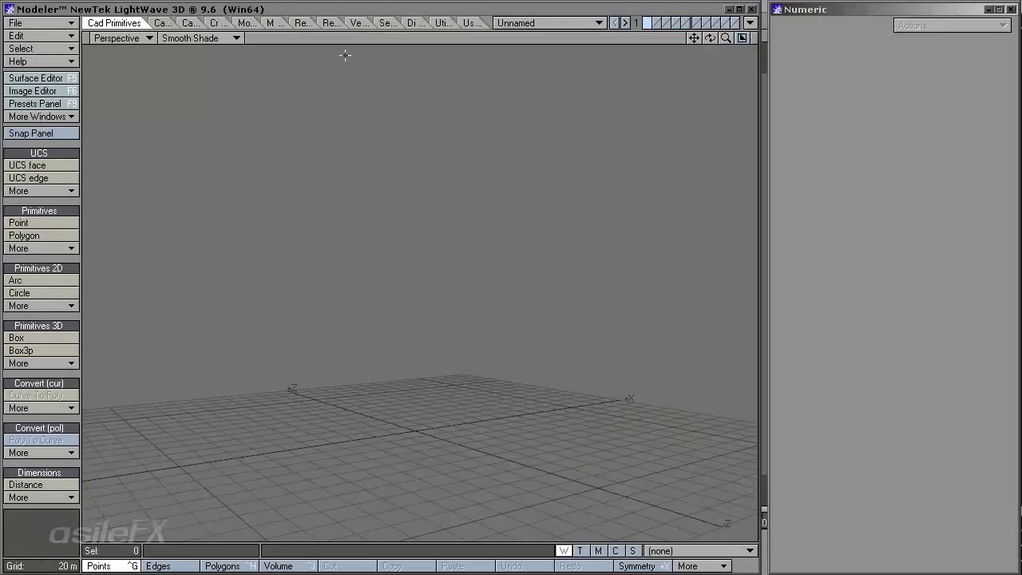
click(48, 22)
mouse_move(64, 20)
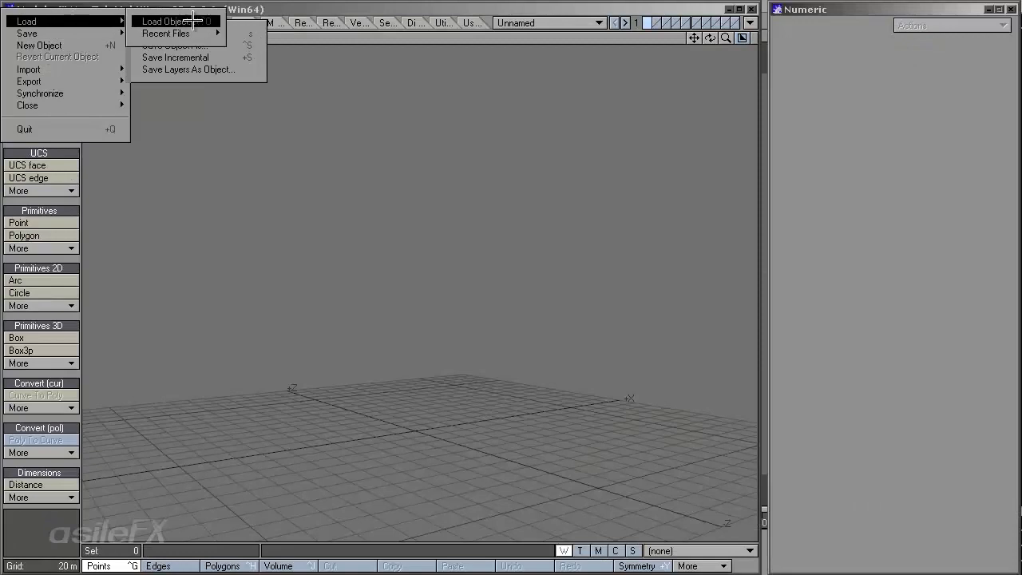
click(350, 267)
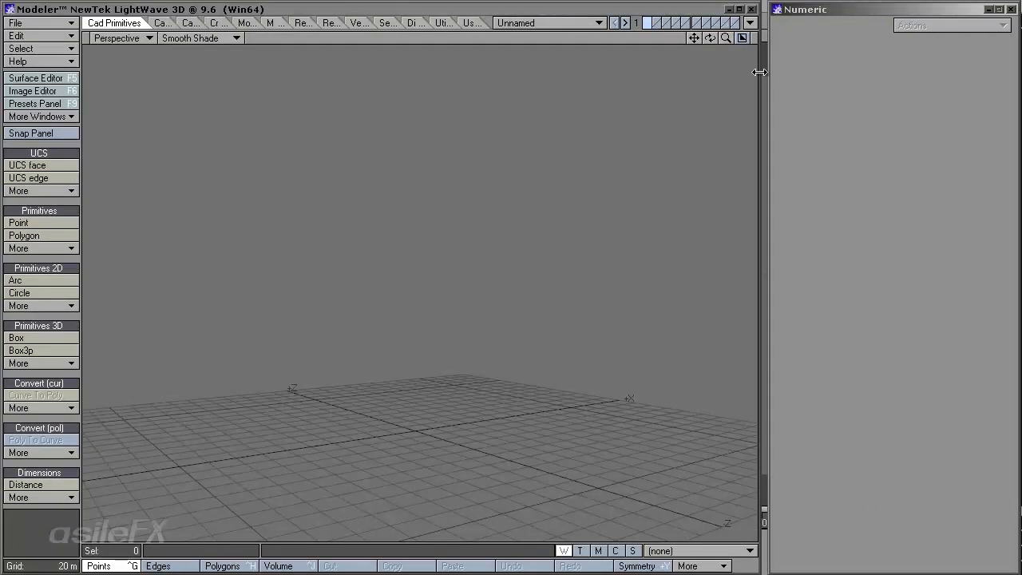
key(F12)
Load the saved Gnarly_tree_E-2 object into the empty Layout scene
click(36, 21)
mouse_move(84, 19)
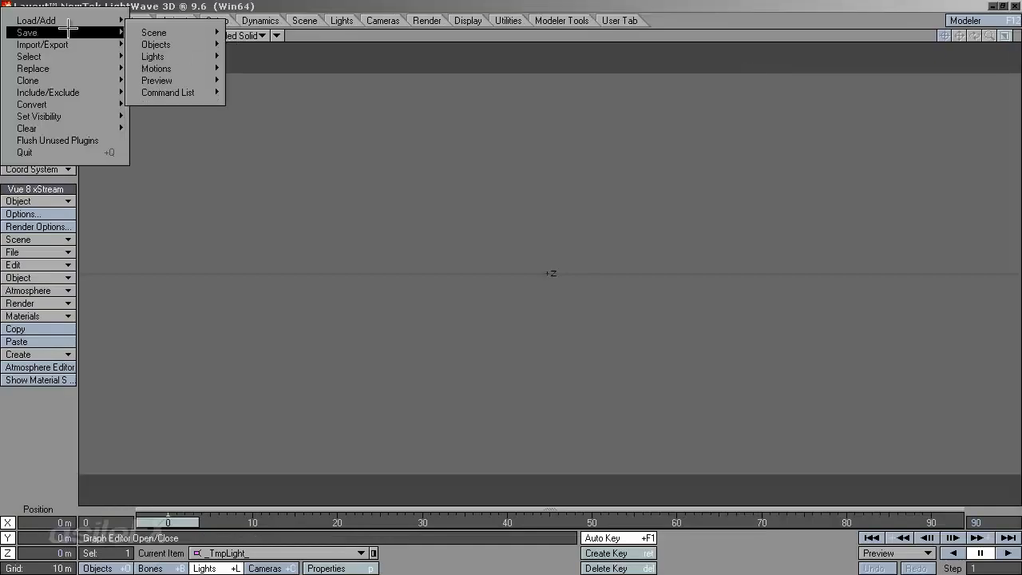
mouse_move(177, 32)
click(271, 32)
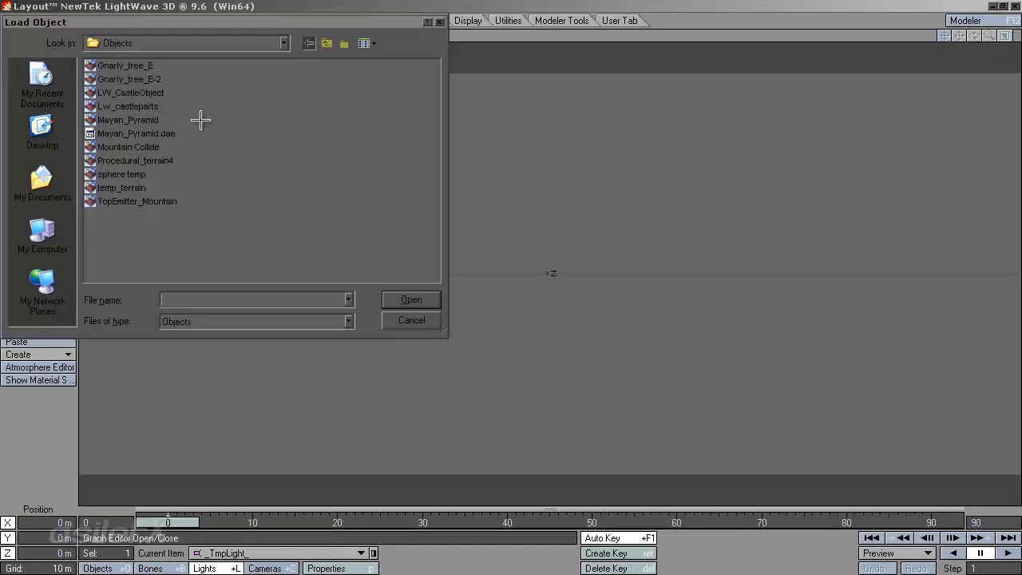
click(121, 79)
click(407, 297)
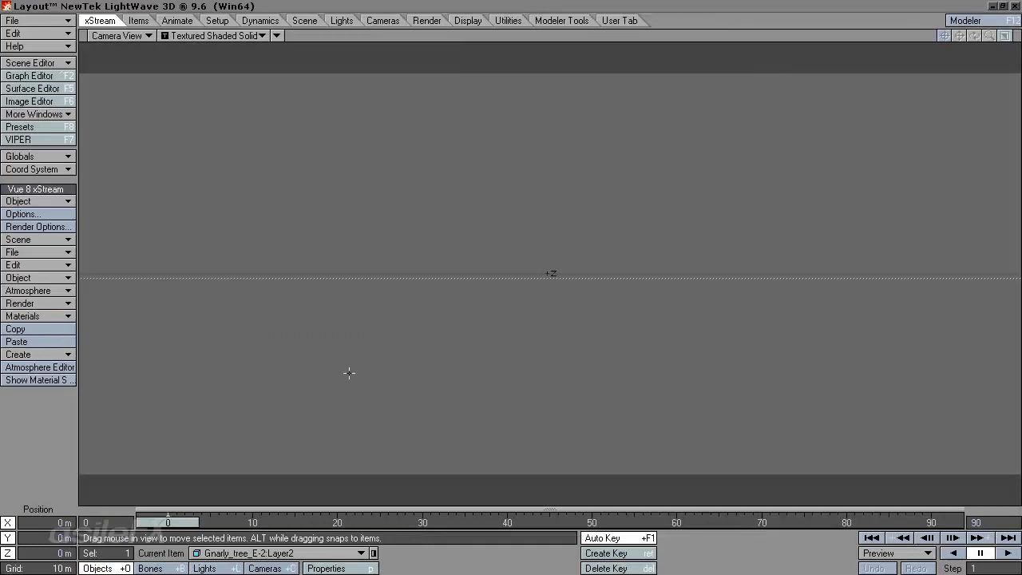
Select the camera and set its Z position to 0 m
key(shift+c)
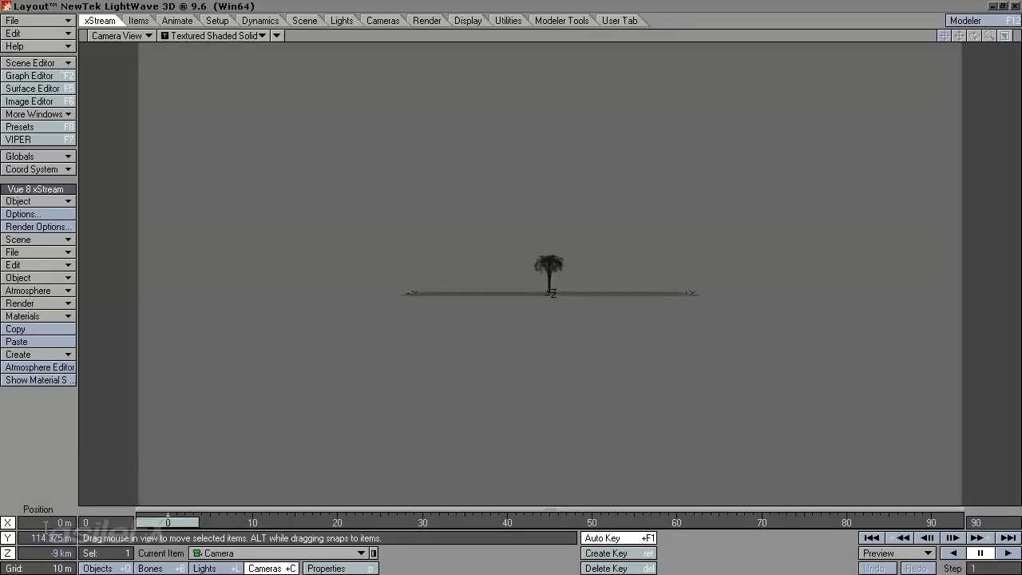
click(49, 553)
text(0)
key(Return)
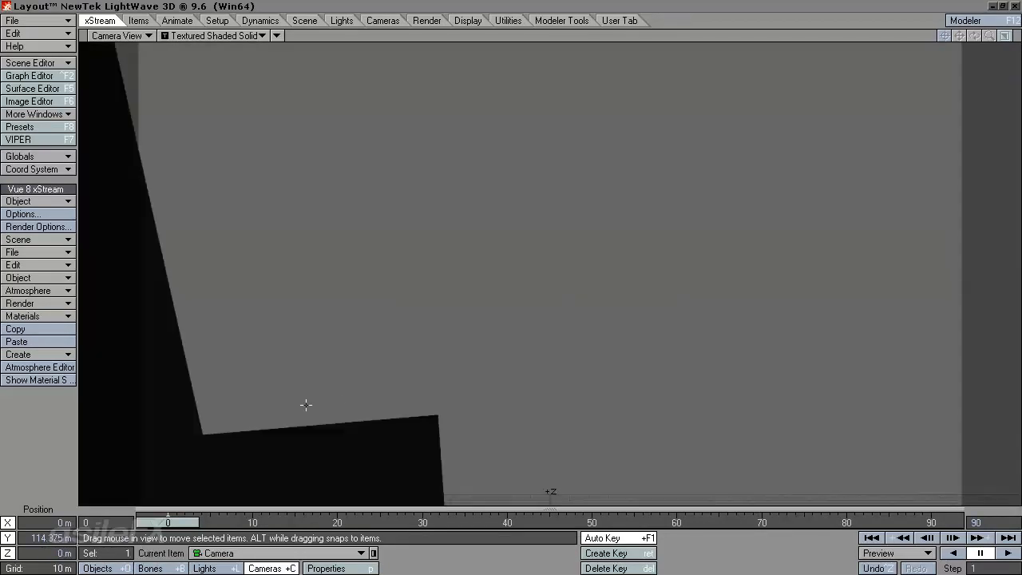
Move the camera back and adjust its position to frame the tree's entire crown and upper trunk
drag(341, 254, 347, 352)
drag(529, 528, 530, 569)
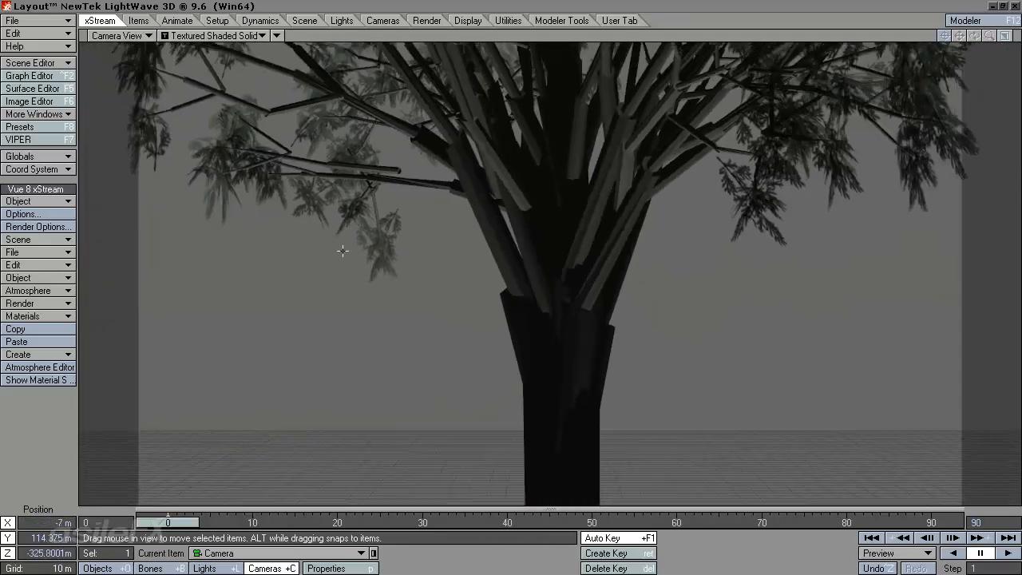
right_drag(419, 336, 536, 506)
drag(536, 507, 536, 559)
drag(511, 287, 543, 384)
drag(456, 284, 487, 293)
Add a distant light to the scene with its default name
click(206, 568)
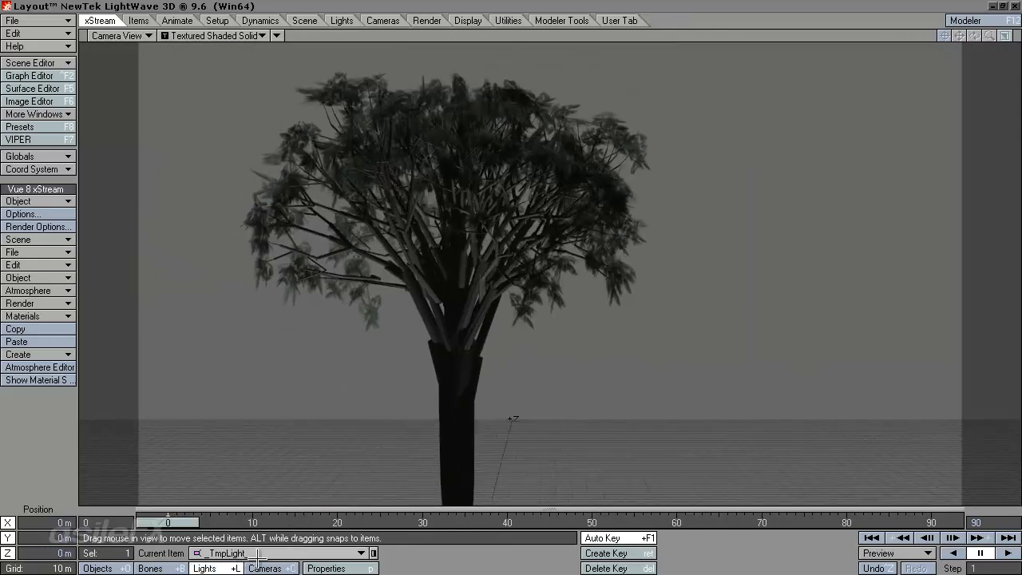
click(279, 552)
click(240, 553)
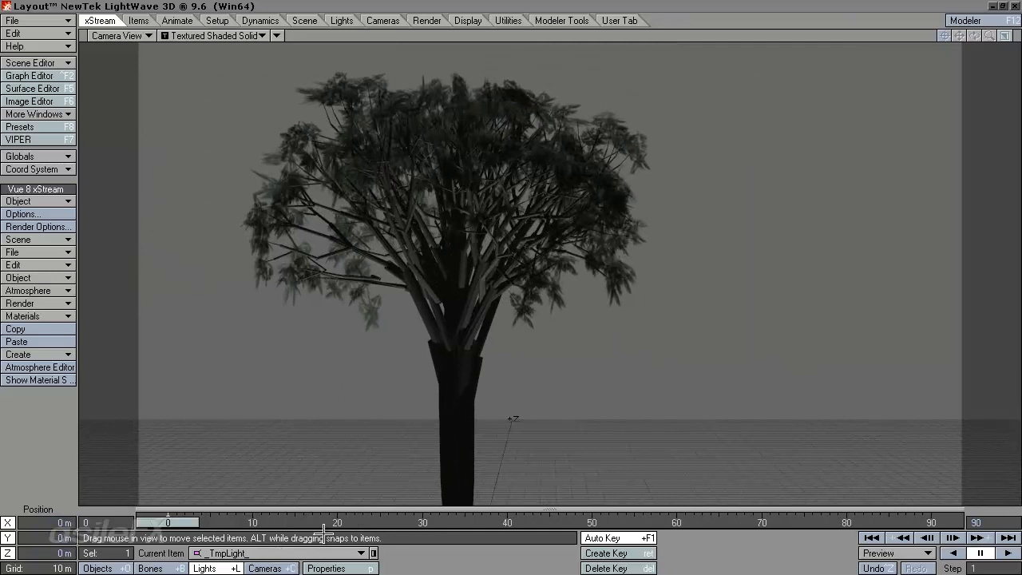
click(136, 20)
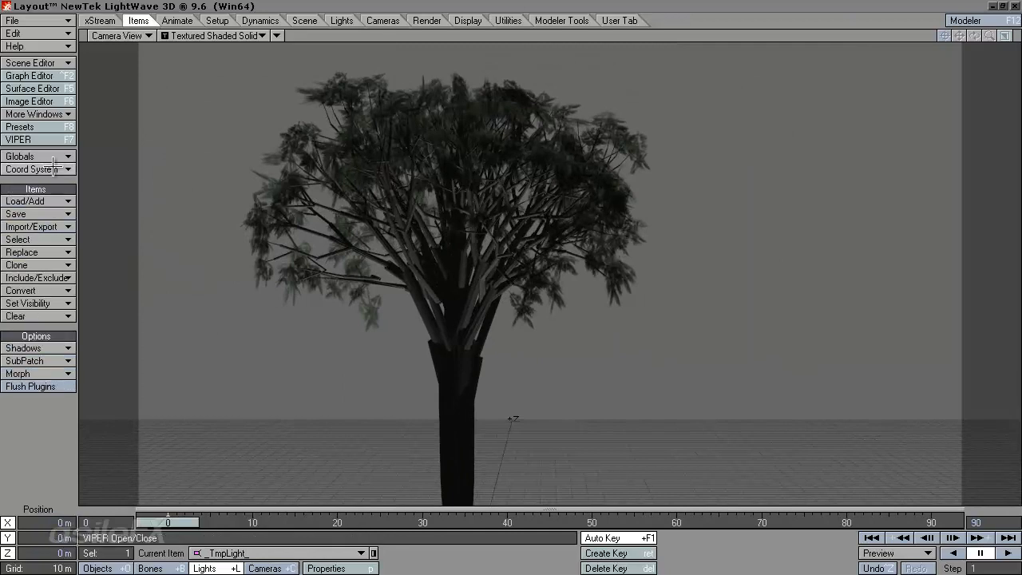
click(60, 196)
mouse_move(48, 256)
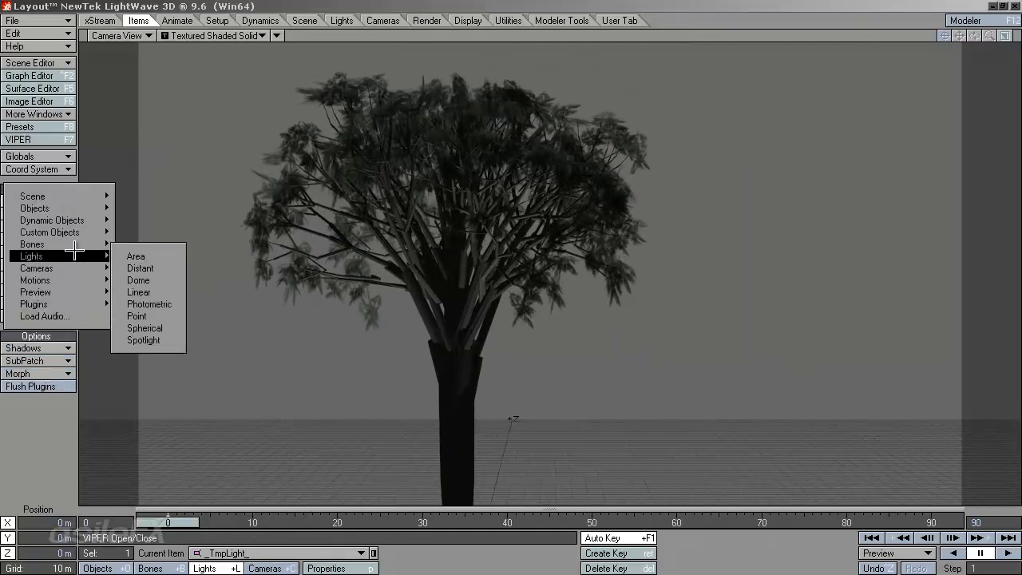
click(144, 268)
click(288, 52)
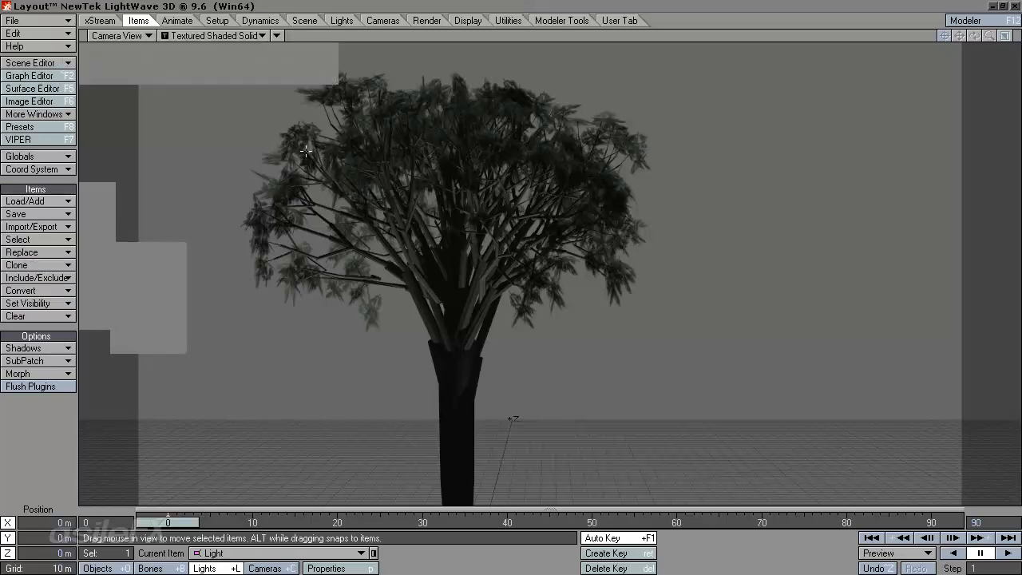
Move the distant light to one side in front of the tree and rotate it to illuminate the tree
mouse_move(391, 394)
mouse_down()
mouse_move(394, 422)
mouse_move(532, 279)
mouse_move(522, 292)
mouse_move(587, 186)
mouse_move(467, 427)
mouse_move(524, 281)
mouse_up()
right_drag(524, 281, 520, 342)
key(y)
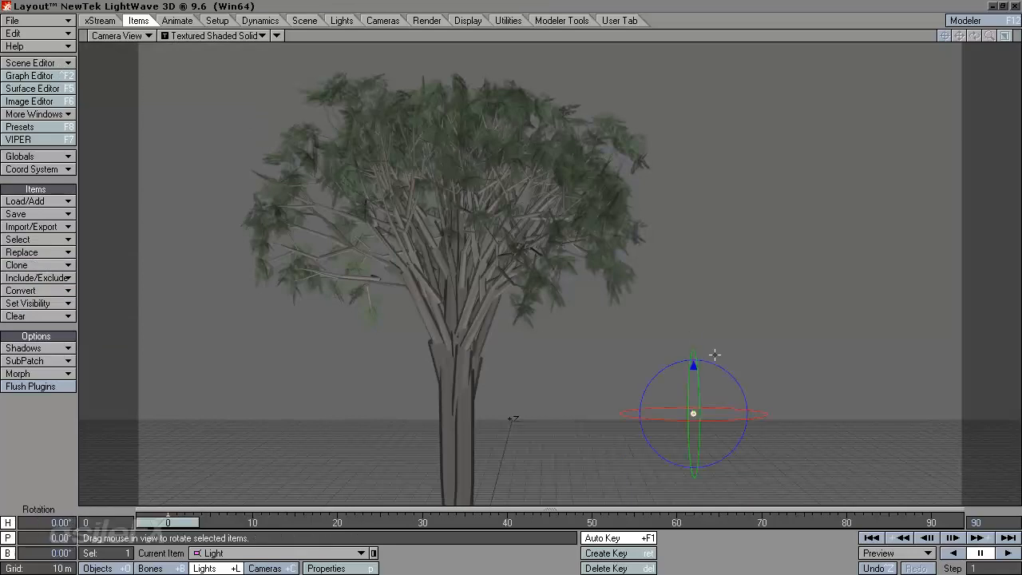
mouse_move(503, 293)
mouse_down()
mouse_move(568, 320)
mouse_move(524, 294)
mouse_move(478, 299)
mouse_up()
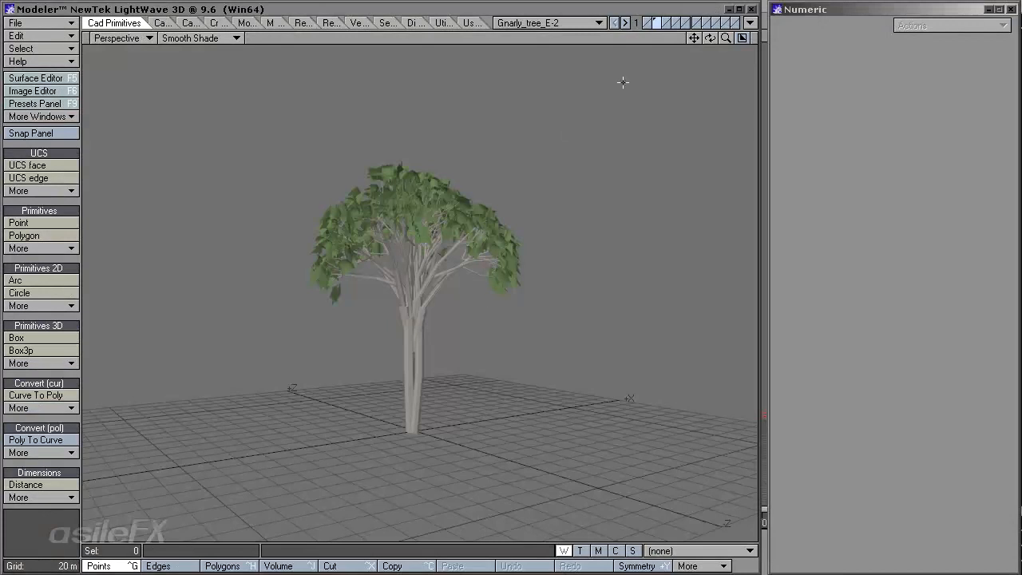
Cut the Gnarly_tree_E-2 geometry from the second layer and paste it into the first layer
scroll(488, 298, up, 2)
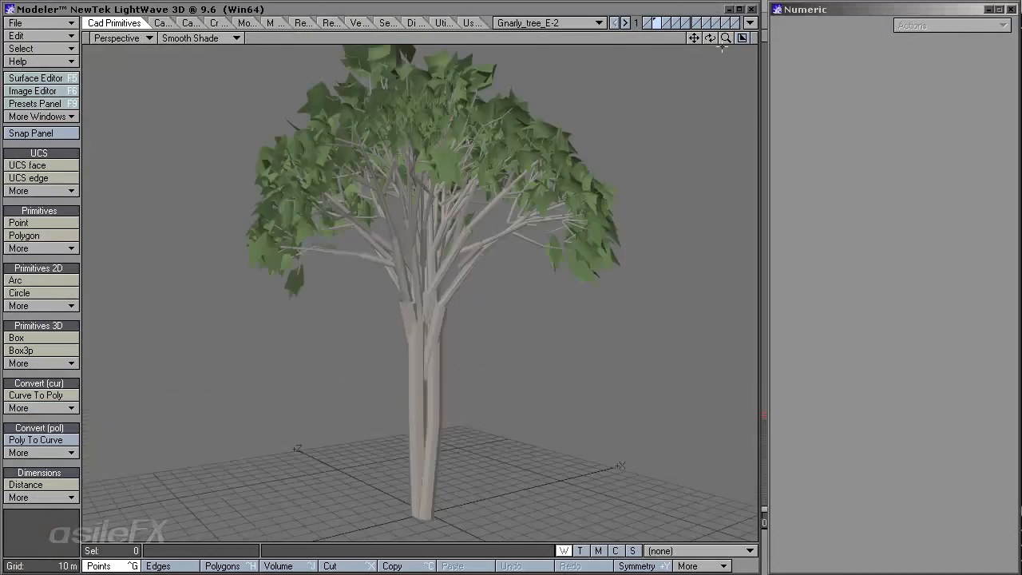
drag(710, 38, 391, 288)
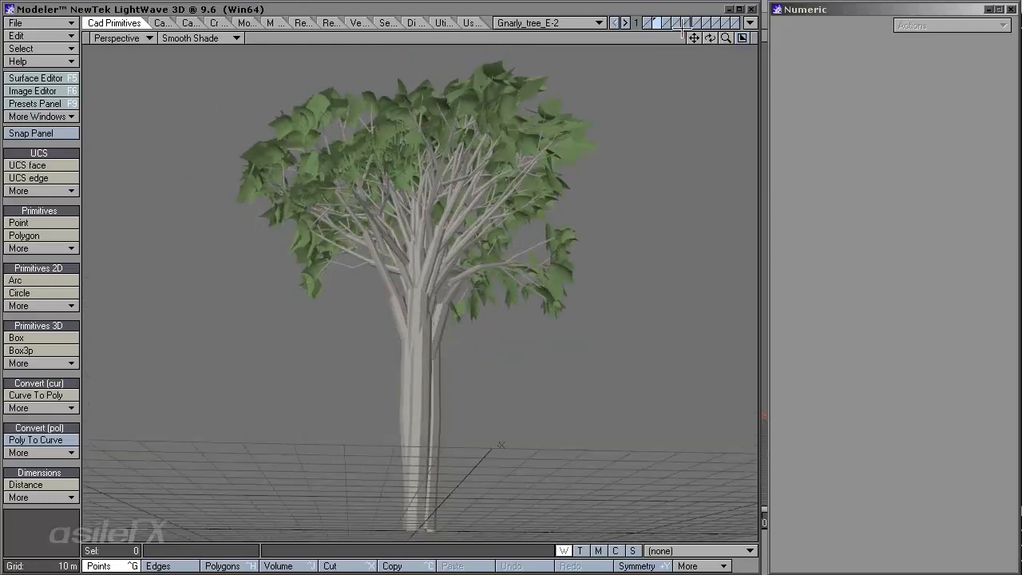
drag(710, 37, 378, 276)
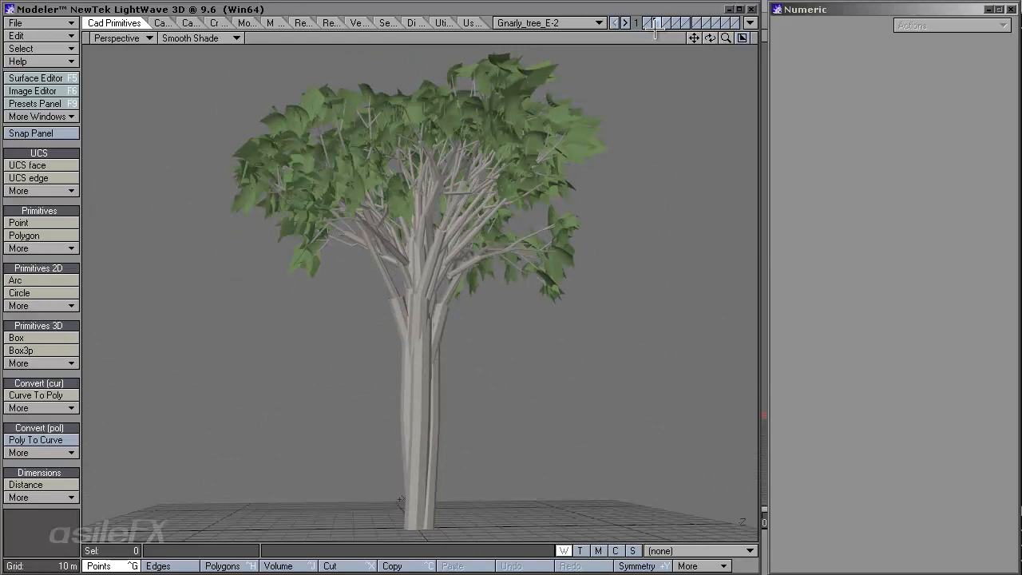
key(ctrl+x)
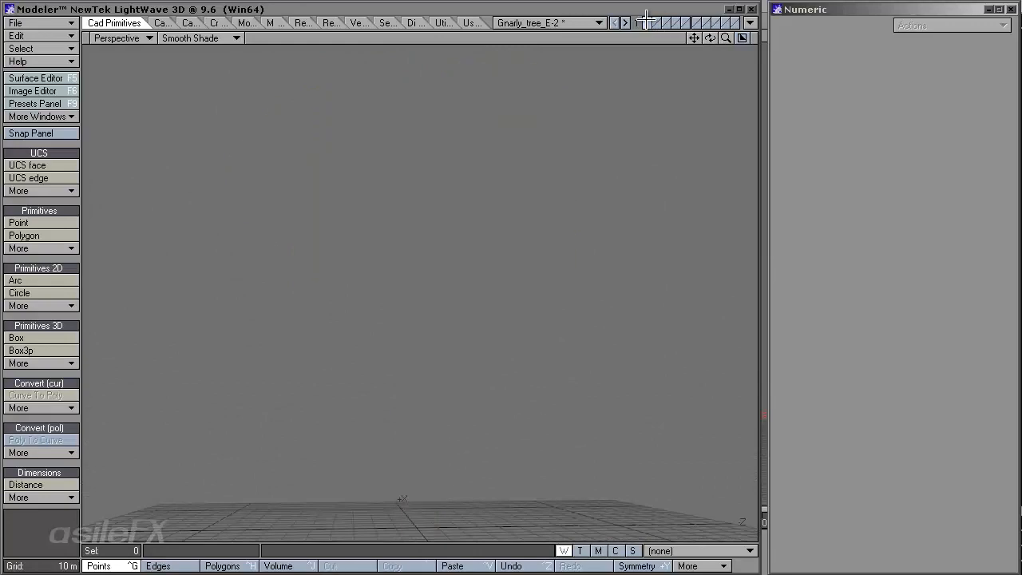
key(ctrl+v)
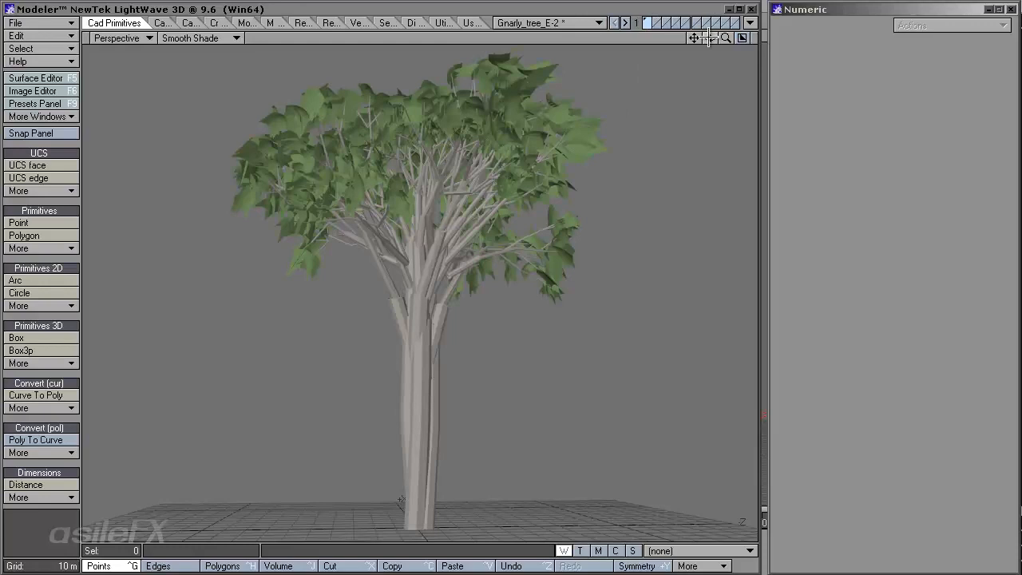
Examine the tree's trunk, branch joints and leaf geometry up close and from several angles
drag(710, 38, 735, 72)
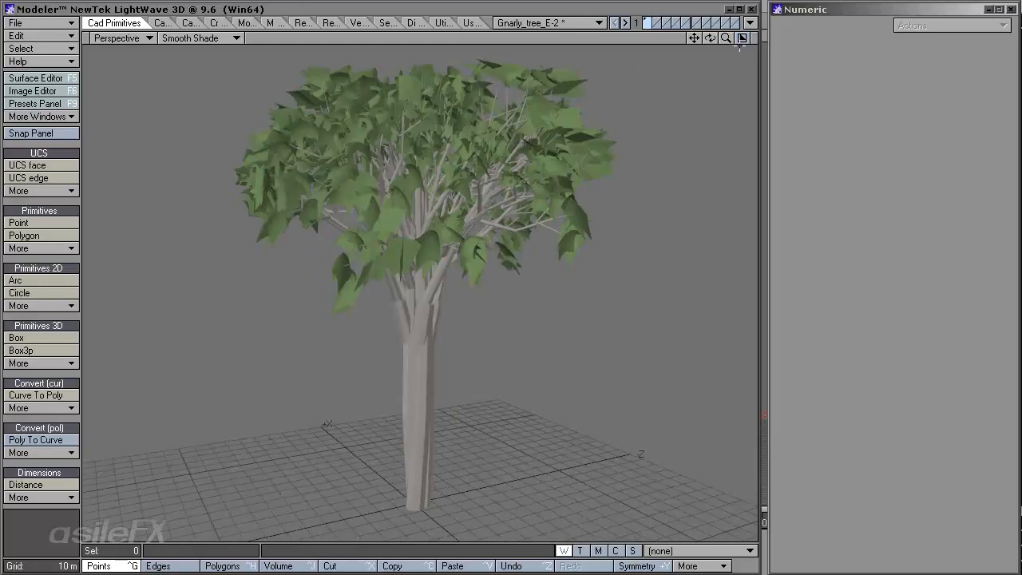
drag(726, 38, 764, 72)
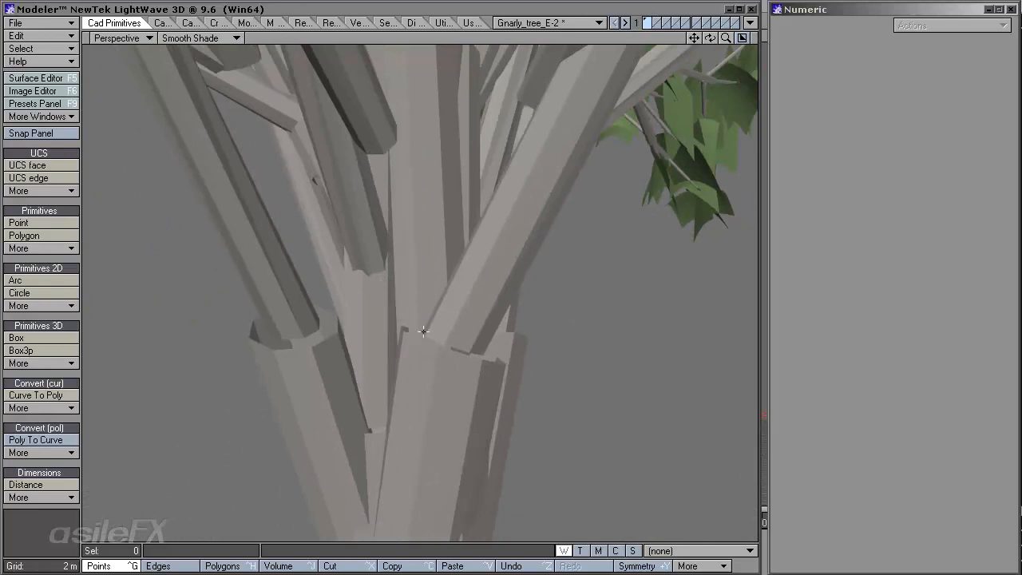
drag(726, 37, 703, 31)
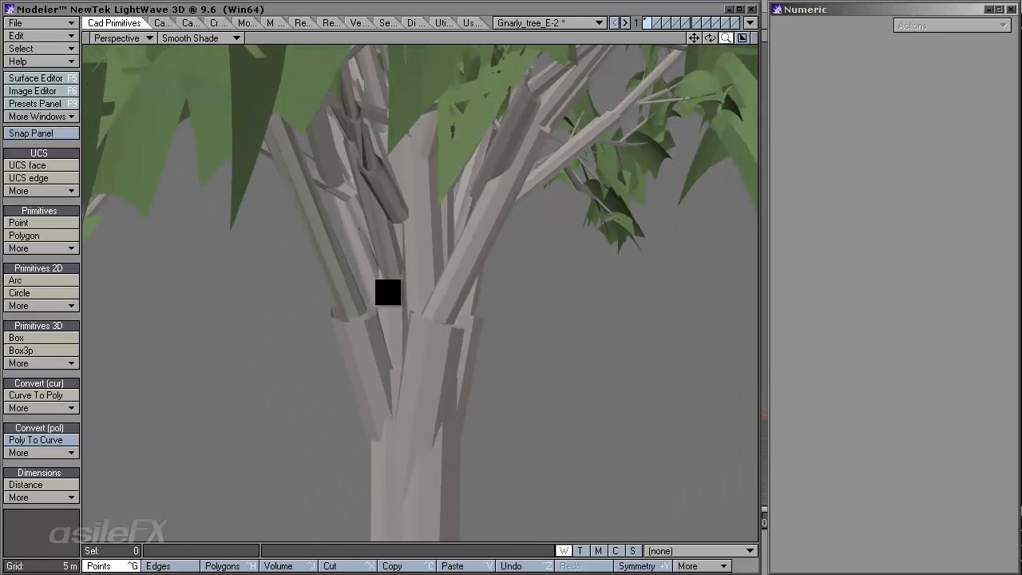
drag(388, 293, 390, 292)
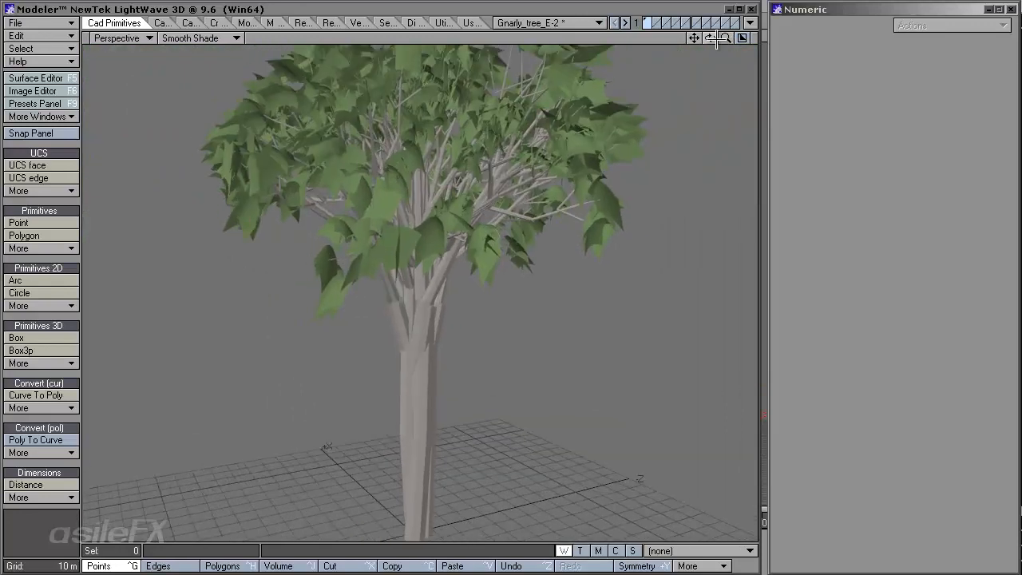
drag(710, 38, 380, 277)
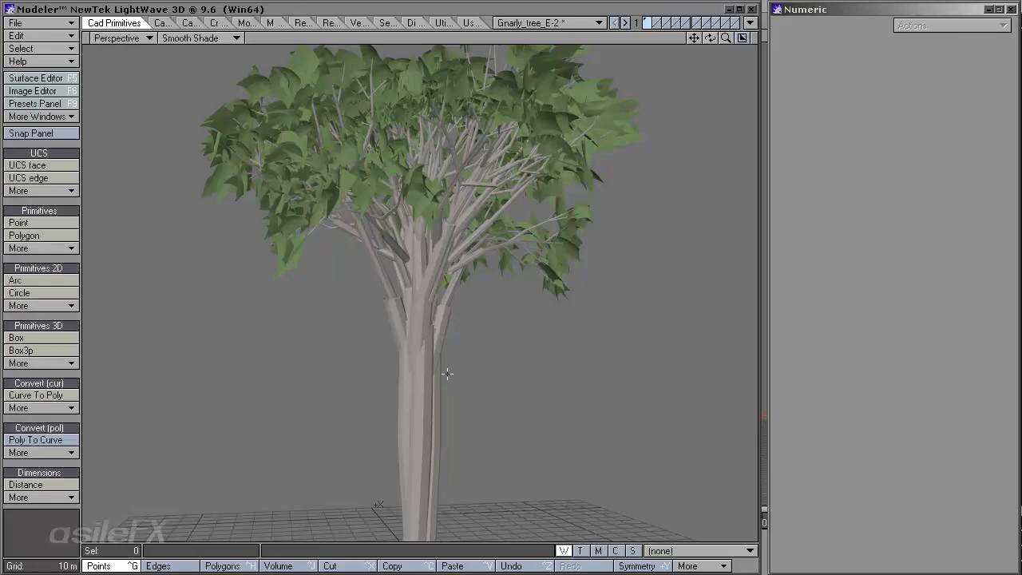
drag(725, 38, 711, 72)
drag(388, 290, 380, 277)
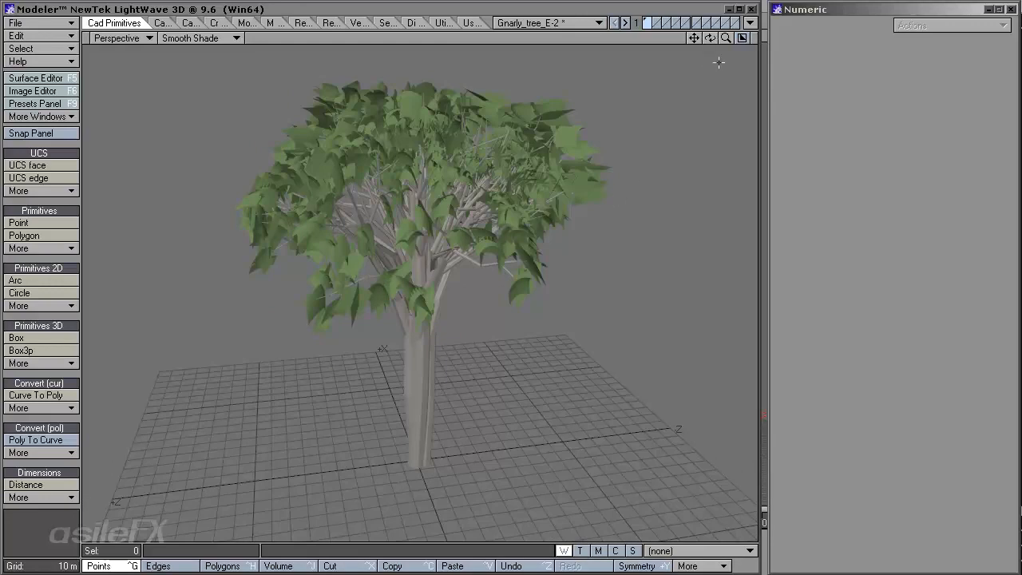
Merge the tree's duplicate points using the automatic range with Keep 1-Point Polygons turned off
drag(709, 37, 391, 291)
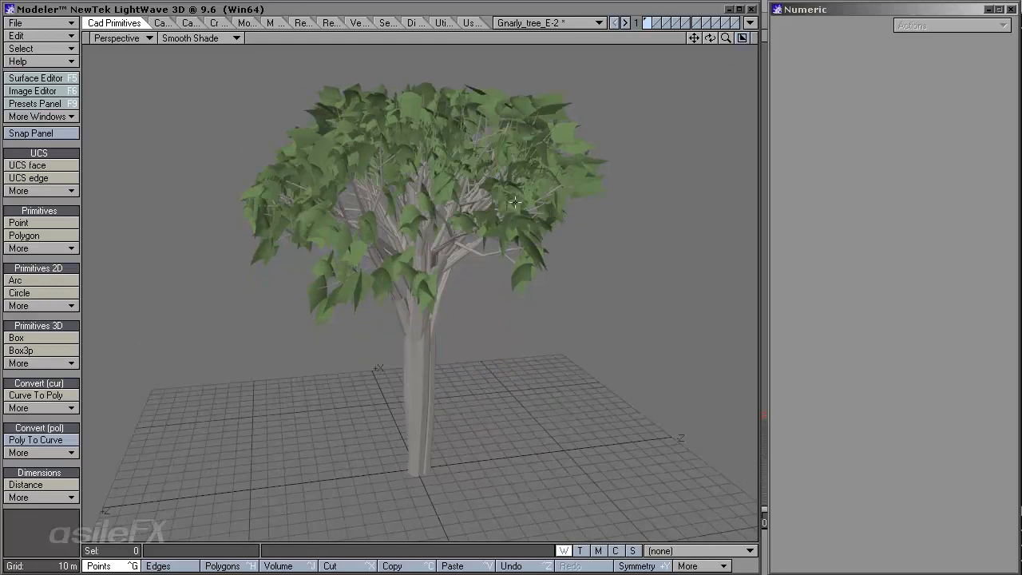
key(m)
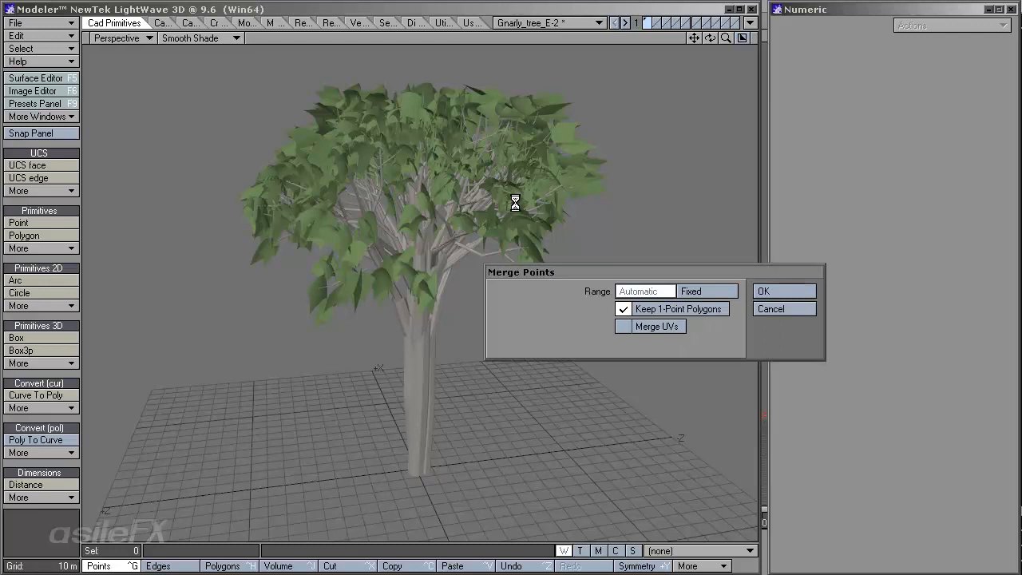
click(719, 310)
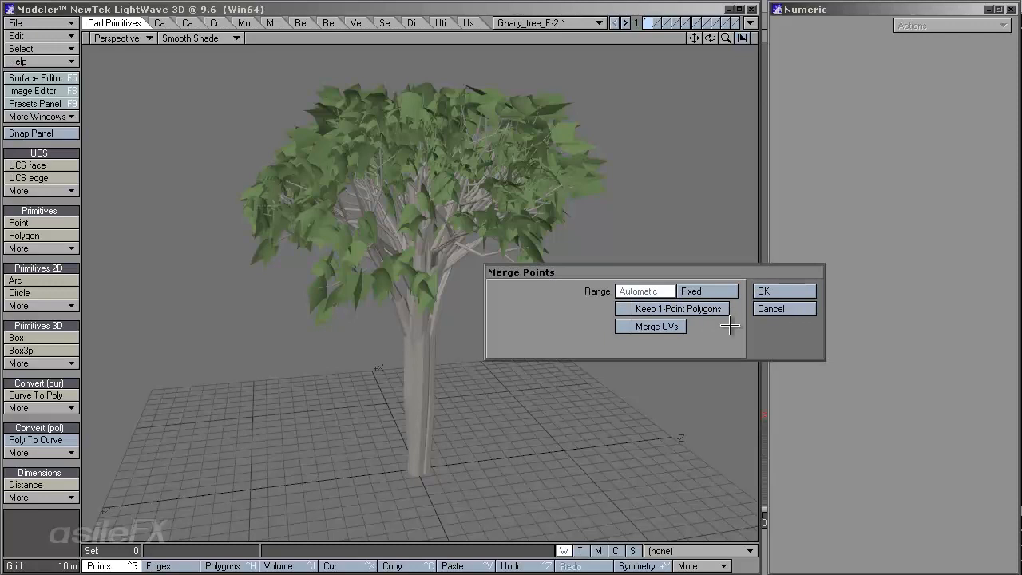
click(786, 292)
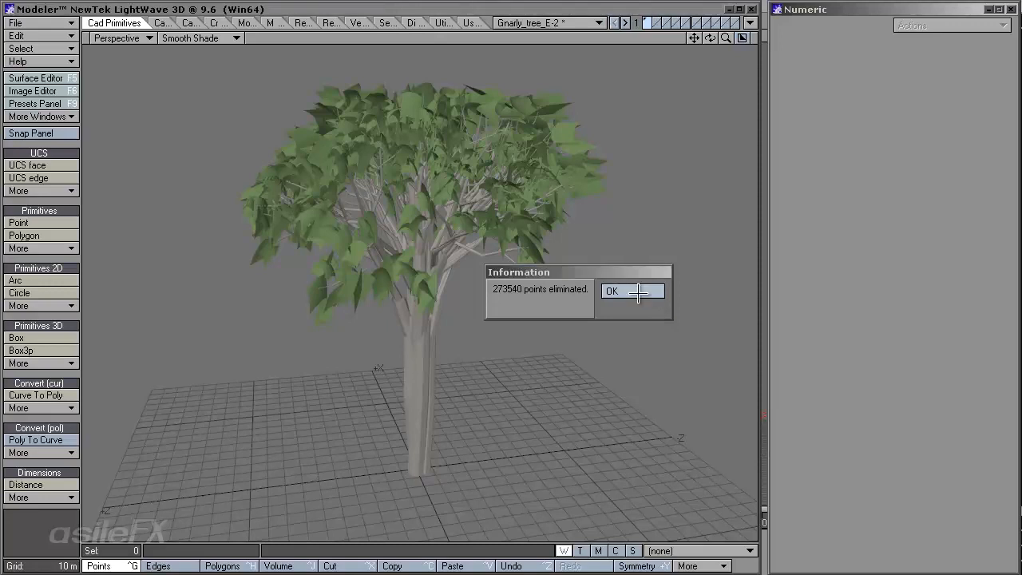
click(638, 292)
drag(728, 39, 372, 279)
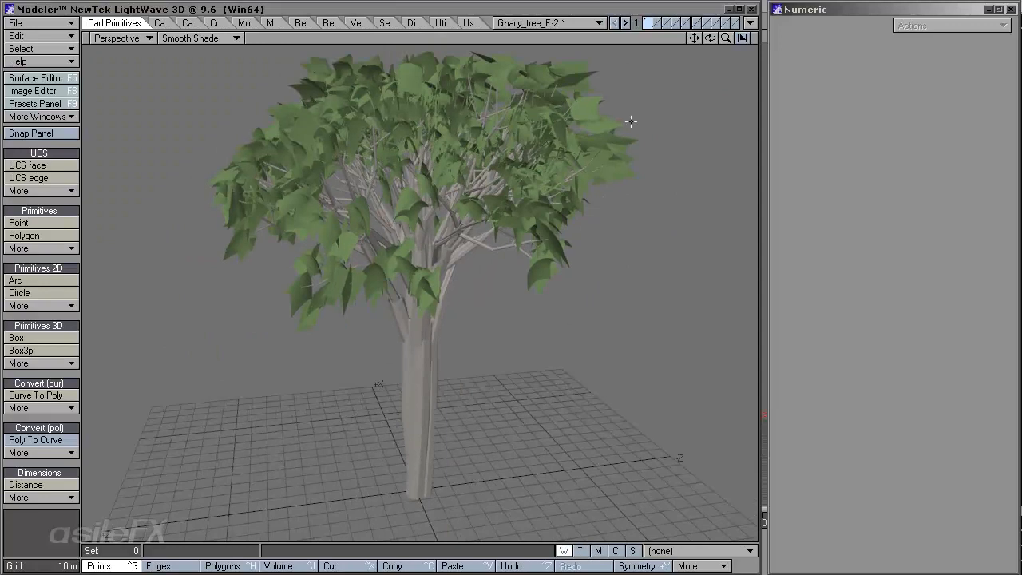
Switch to Layout and set the smooth threshold of the xStreamSurface_2 surface to 89°
click(750, 22)
click(723, 24)
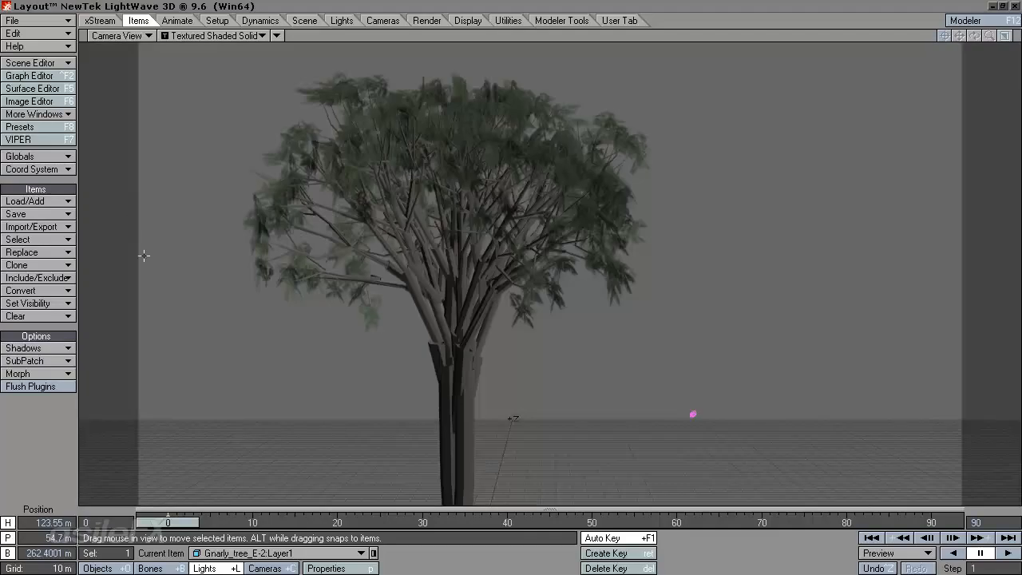
click(32, 87)
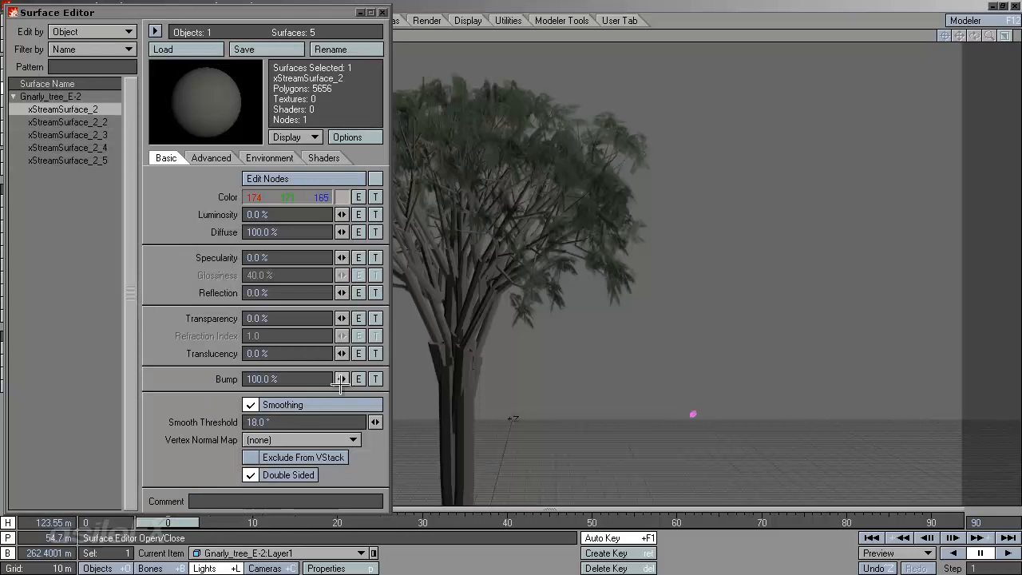
click(303, 422)
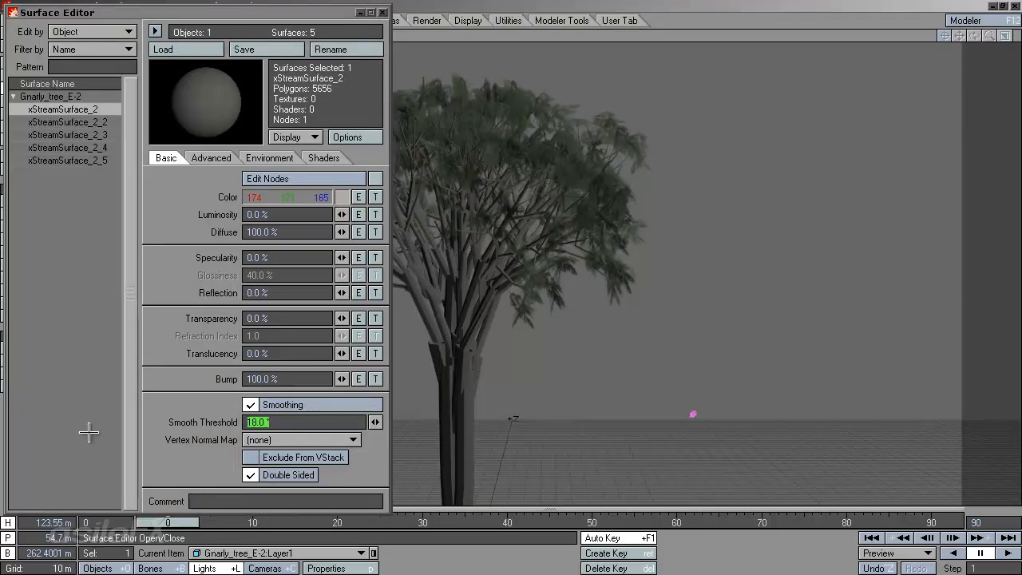
text(8)
key(Return)
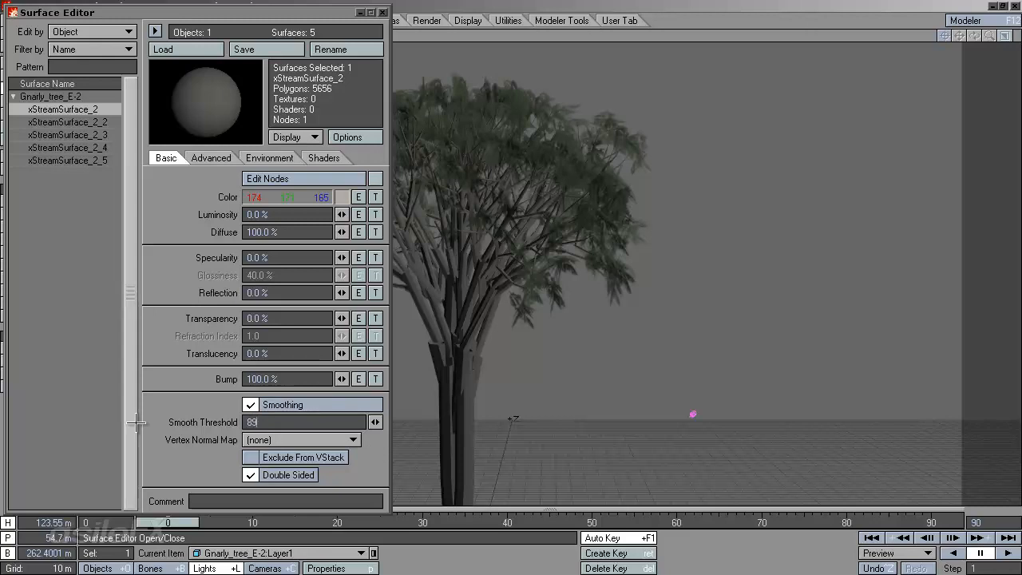
Apply the same smooth threshold to the surfaces xStreamSurface_2_2 through xStreamSurface_2_5 and close the surface editor
click(101, 121)
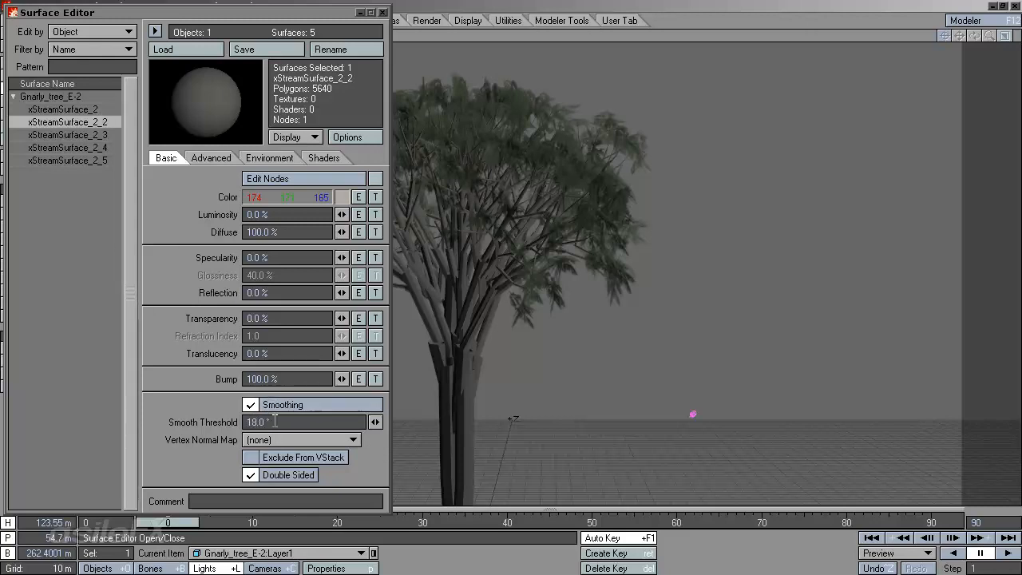
click(79, 134)
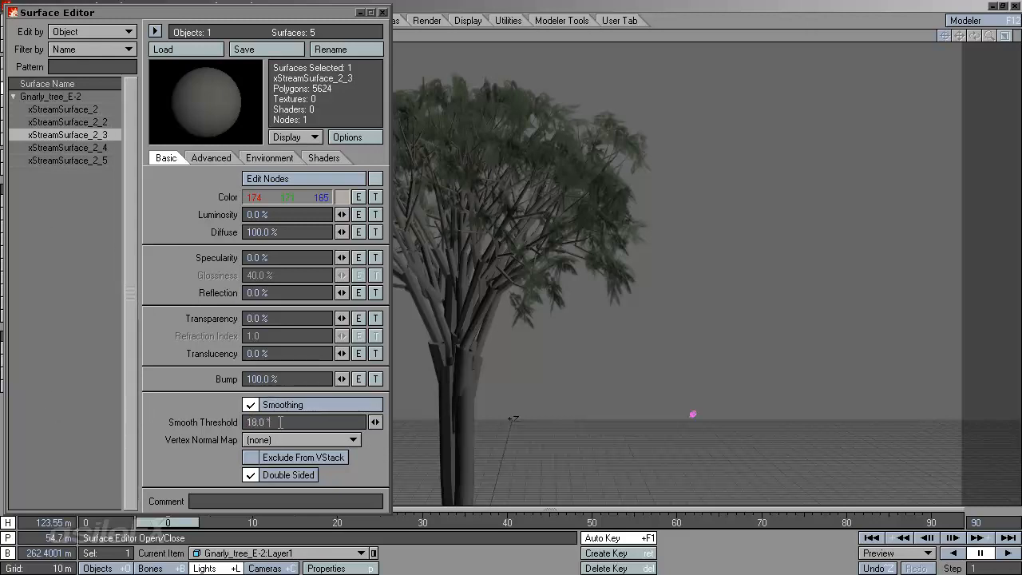
click(49, 148)
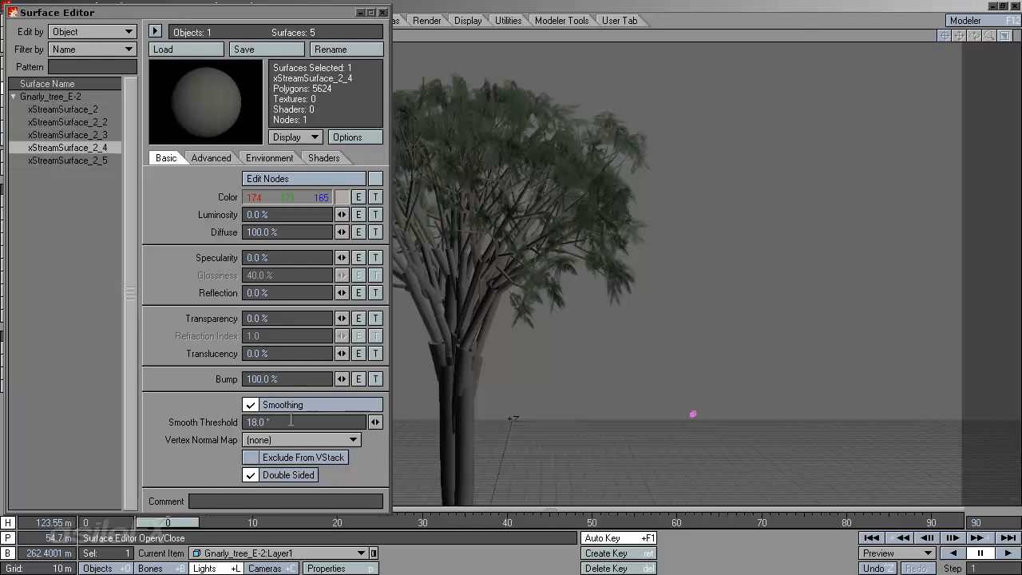
click(41, 160)
click(318, 422)
text(8)
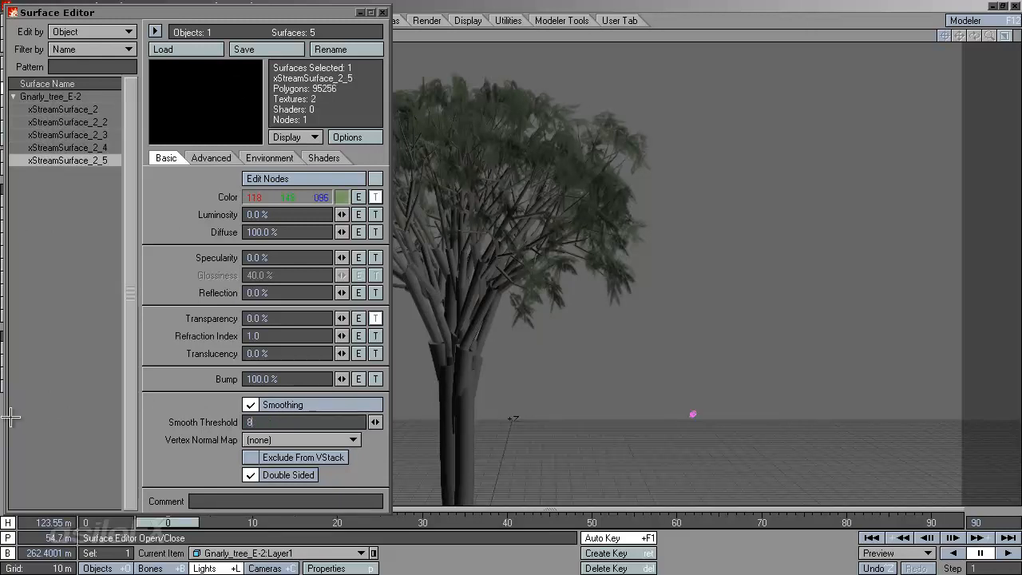
click(383, 11)
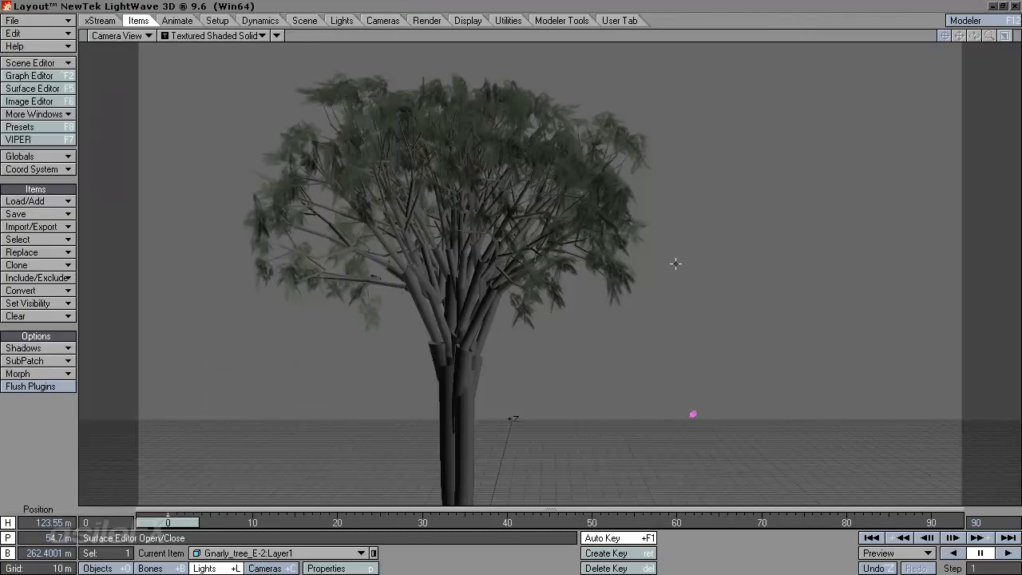
Render the current frame to check the smoothed trunk and branches, then close the rendered image
key(F9)
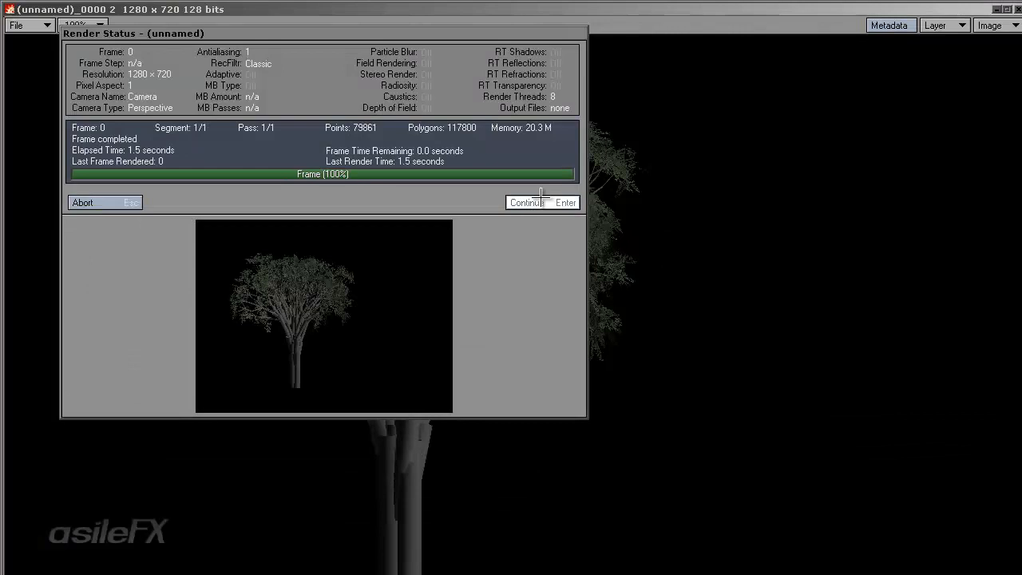
click(537, 202)
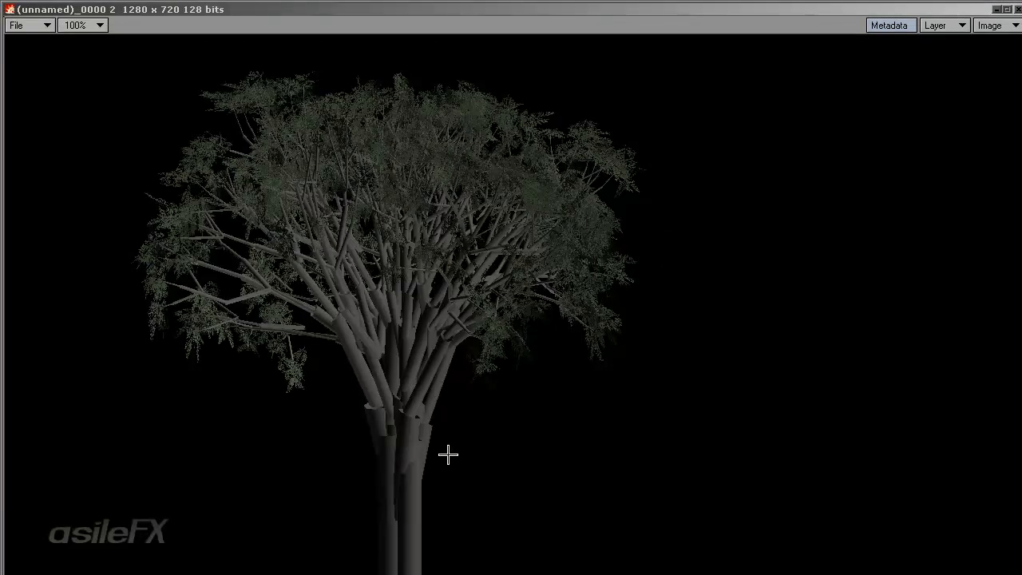
double_click(730, 14)
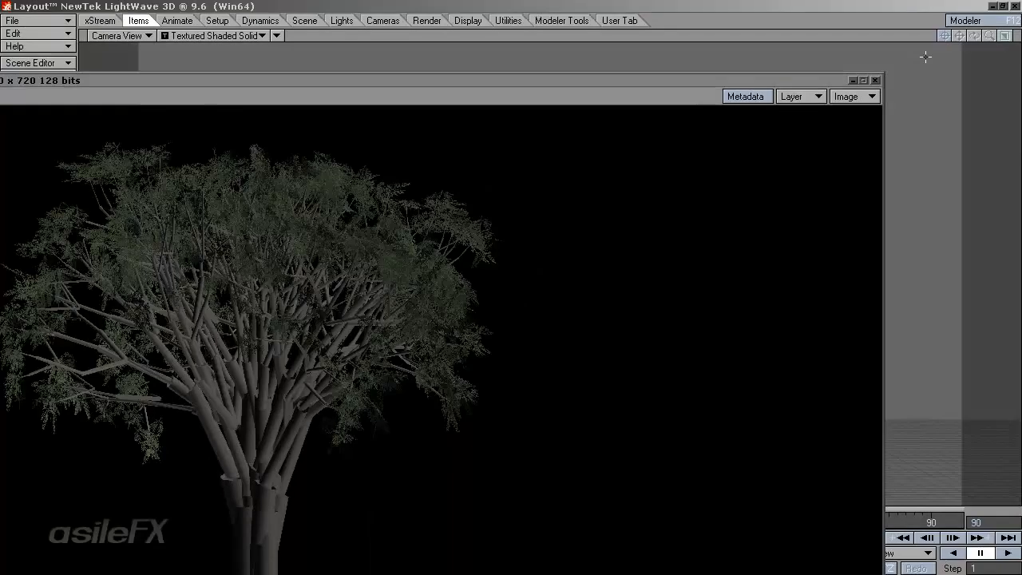
click(875, 79)
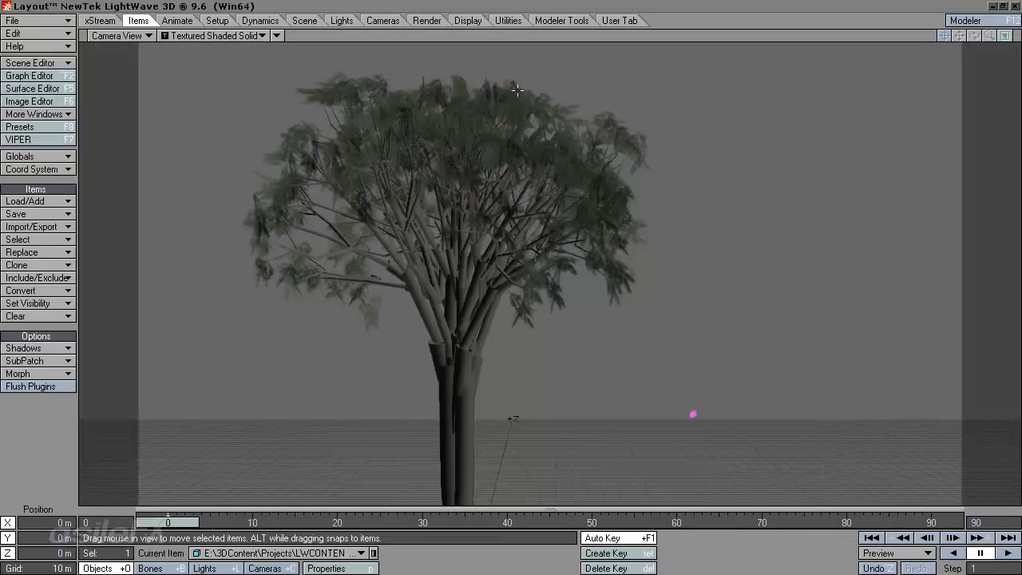
Switch to Modeler, save the tree object under its existing name, and return to Layout
click(966, 20)
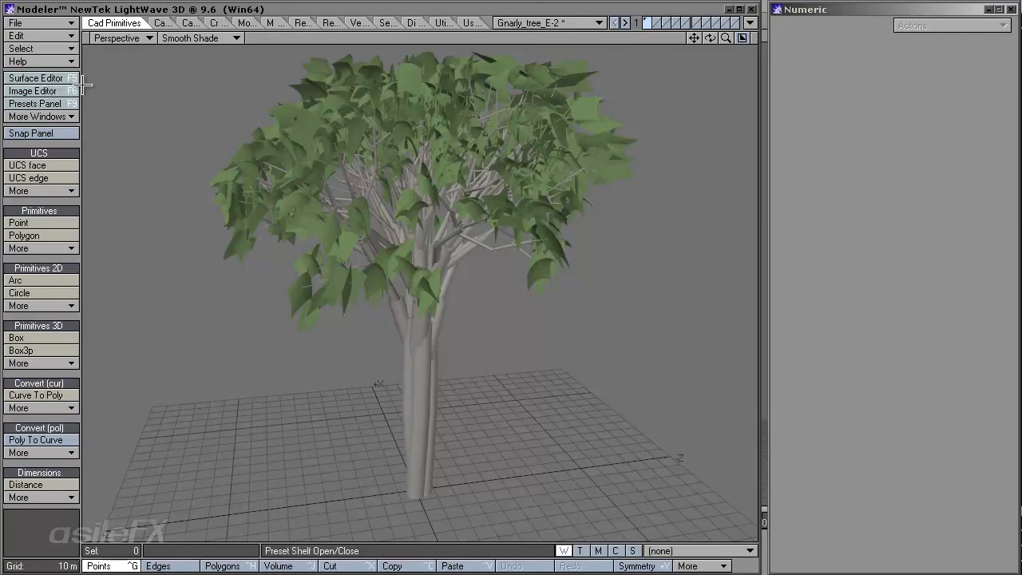
click(49, 24)
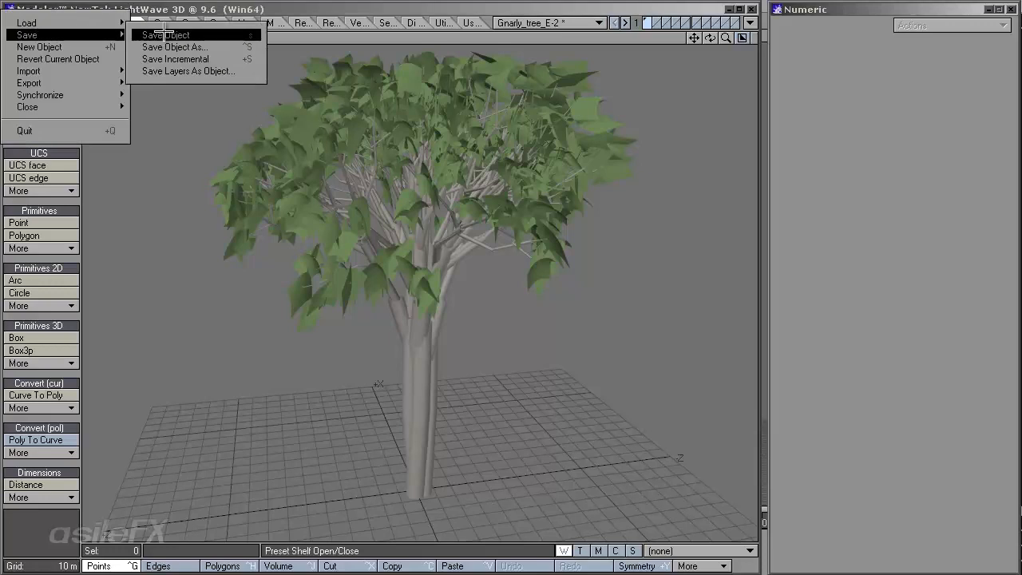
click(729, 11)
click(723, 24)
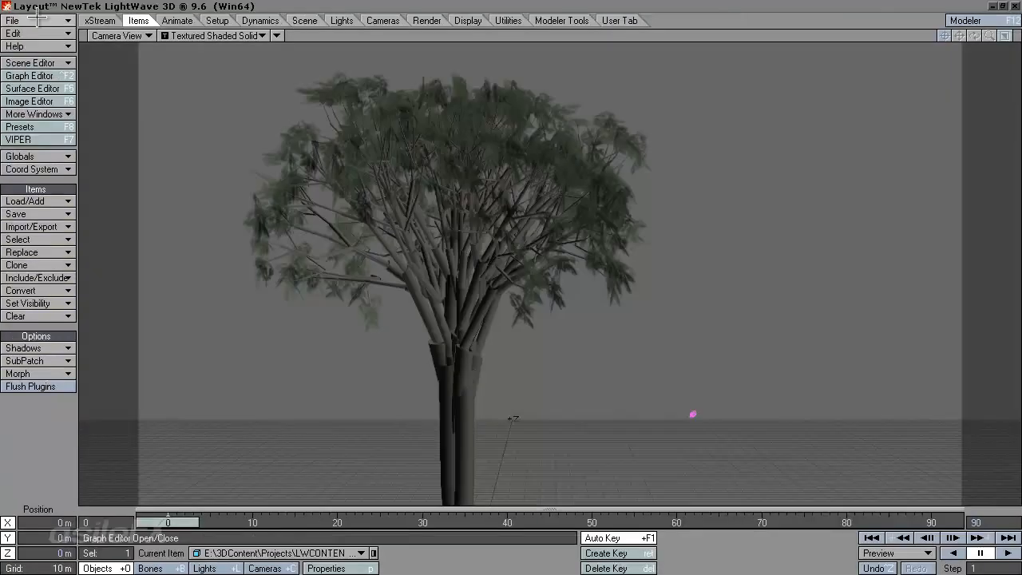
Clear the current scene in Layout
click(39, 16)
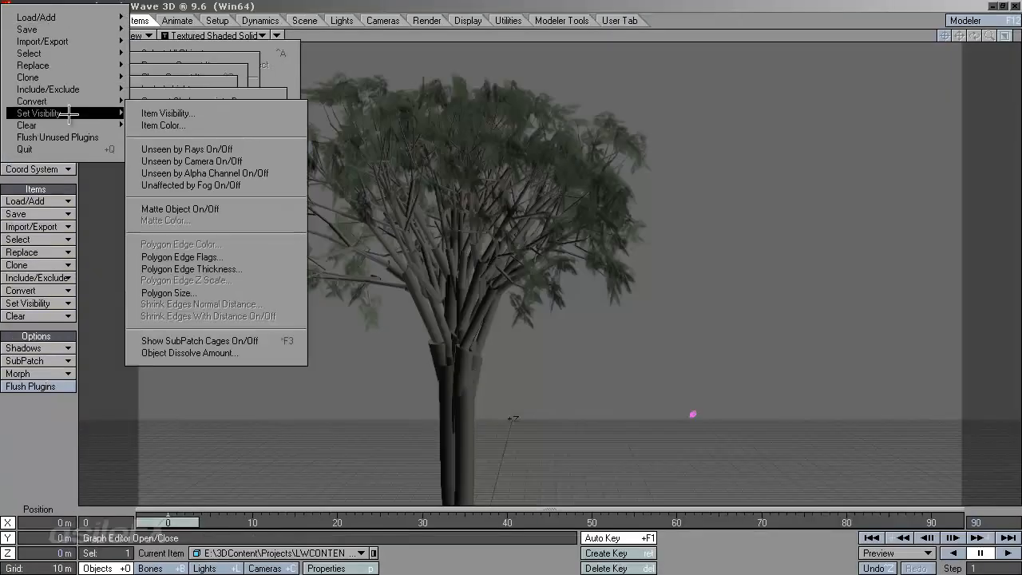
click(186, 129)
click(184, 81)
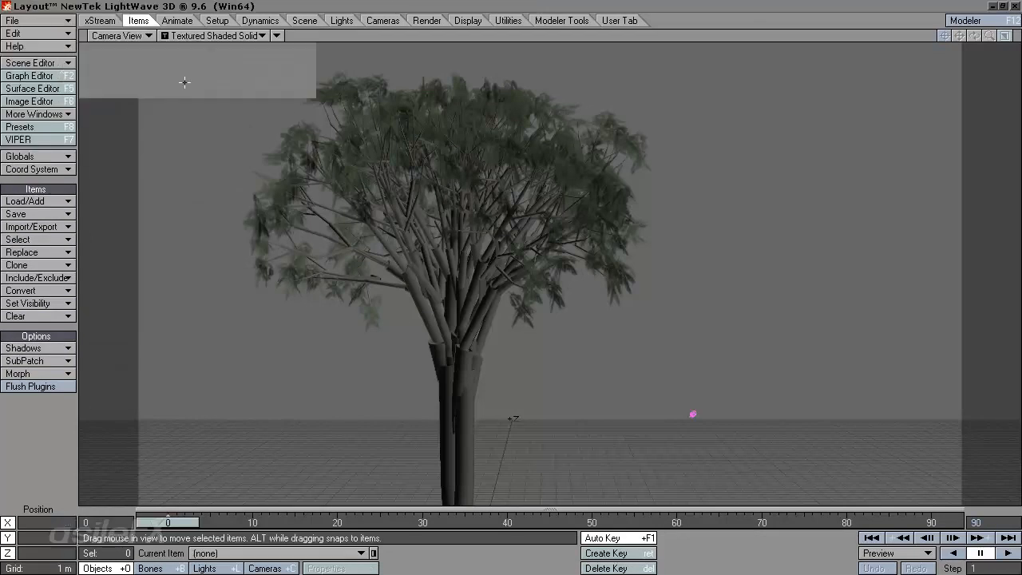
Create a Vue plant from the Rural Maple Tree species in the Trees collection
click(100, 20)
click(48, 277)
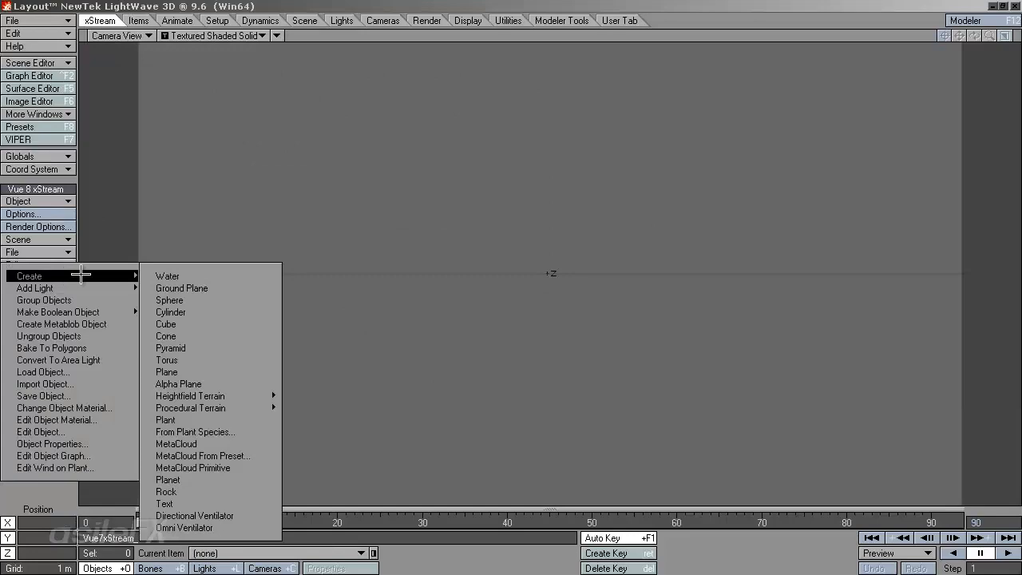
mouse_move(103, 276)
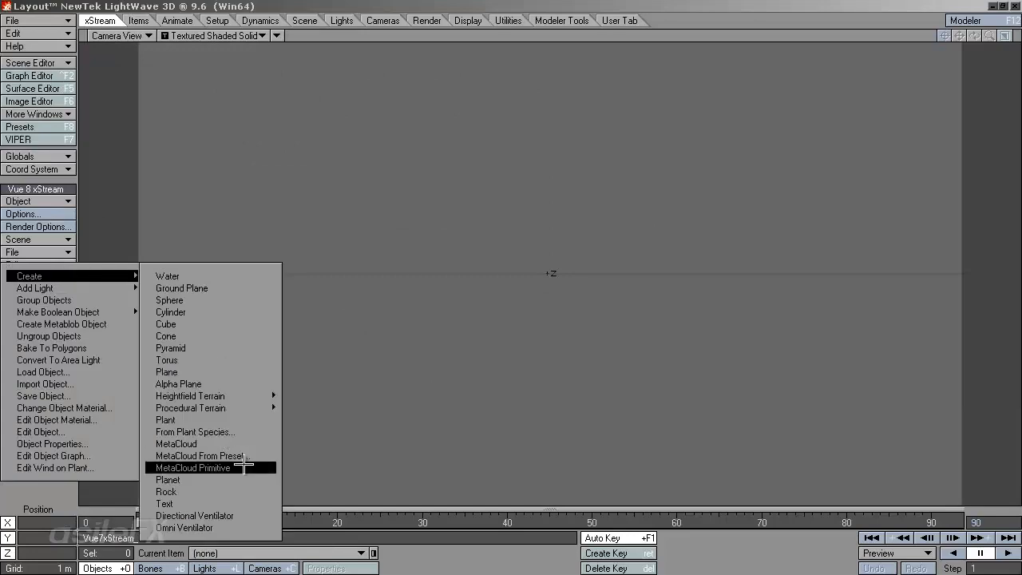
click(239, 432)
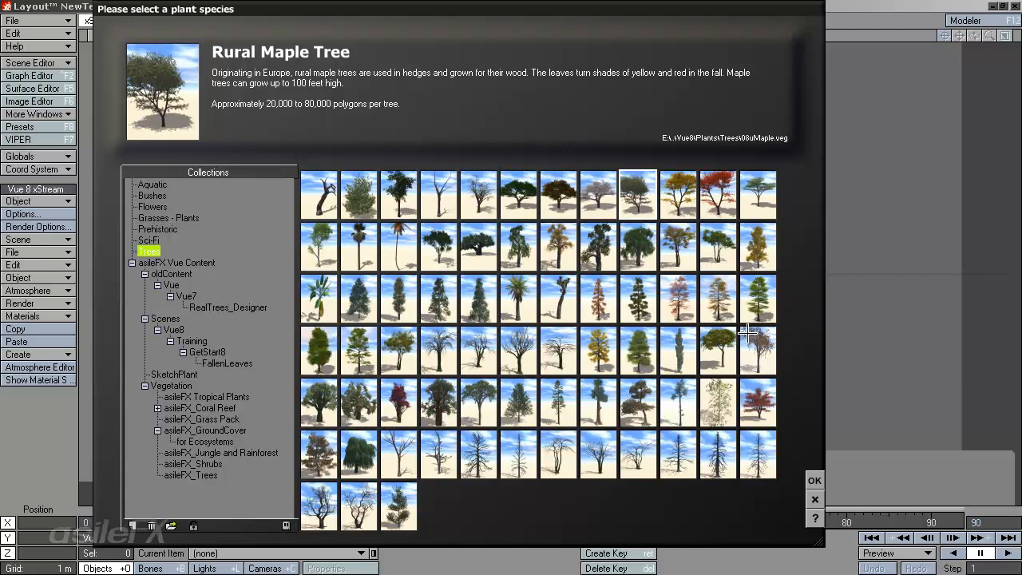
click(815, 481)
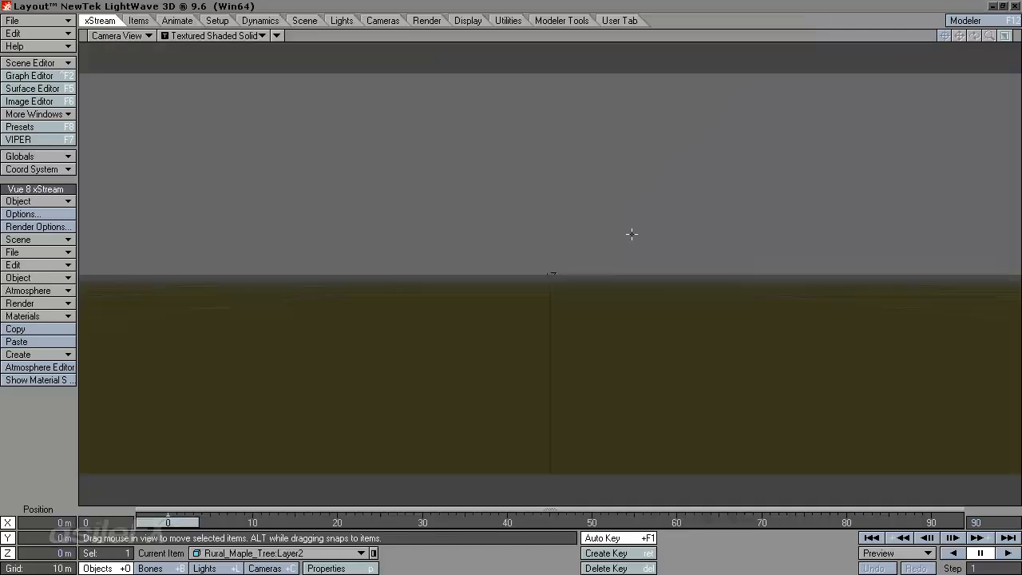
Move the main camera away from the maple to bring its trunk and lower crown into view, and reselect the tree
key(shift+c)
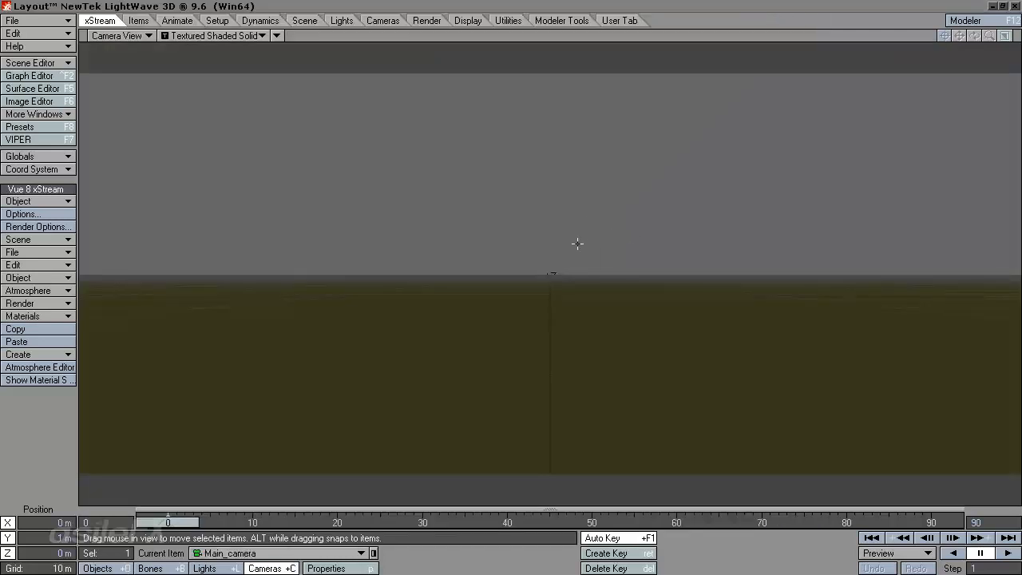
drag(575, 245, 522, 279)
key(shift+o)
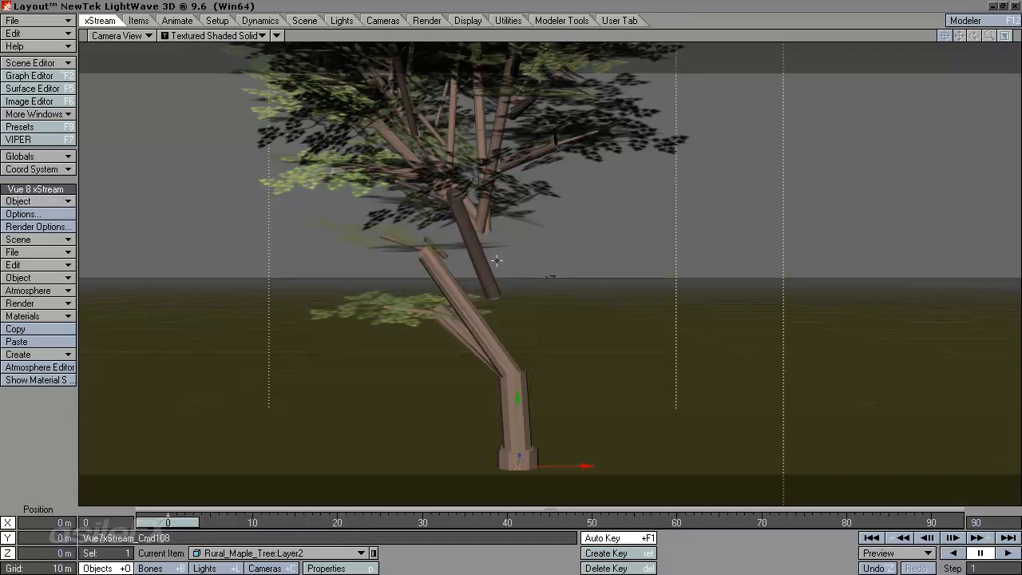
Increase the Rural Maple Tree's polygon resolution by the x2 factor in the plant editor and accept the change
ctrl+shift+click(500, 177)
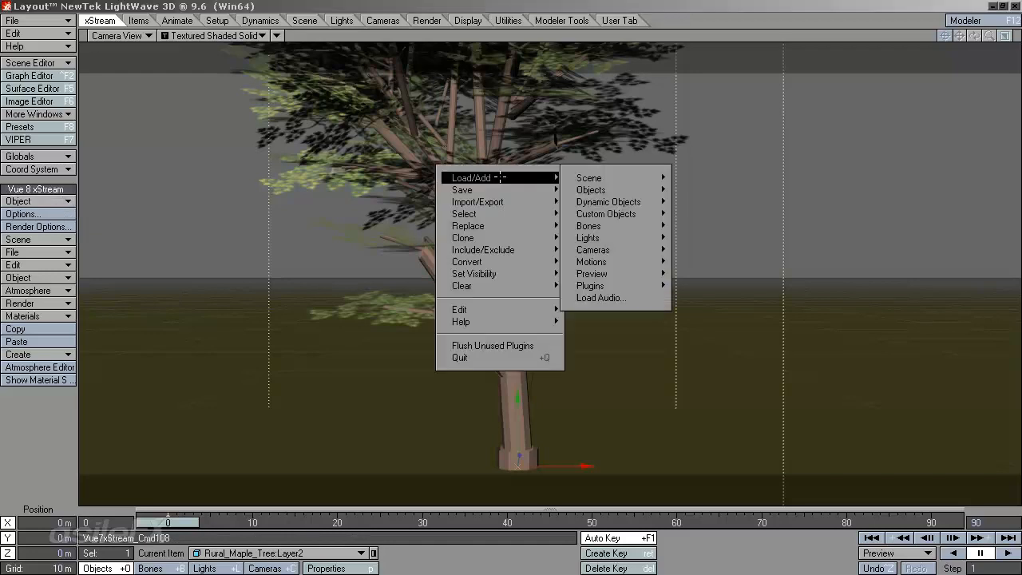
ctrl+shift+right_click(452, 117)
mouse_move(448, 129)
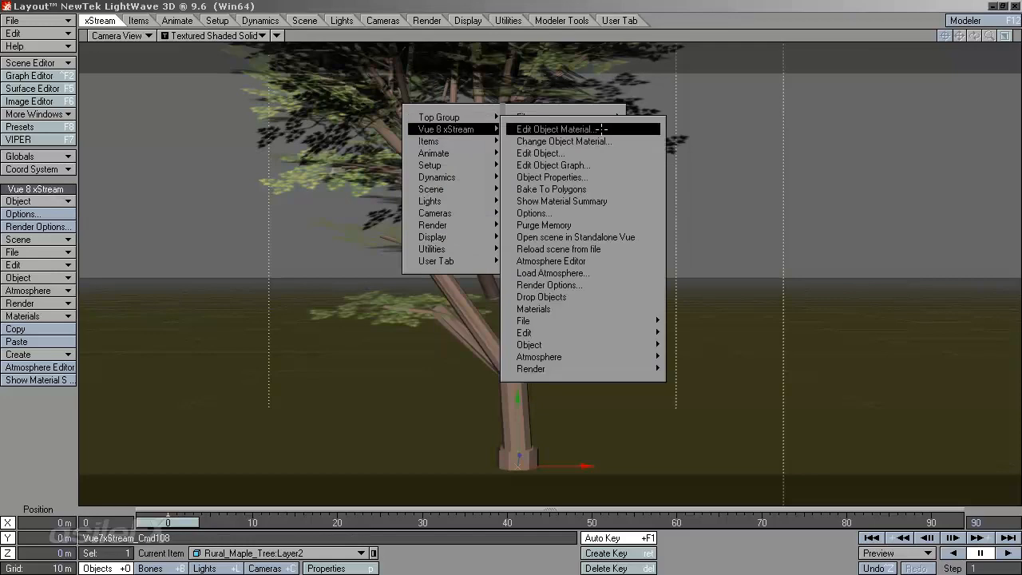
click(602, 129)
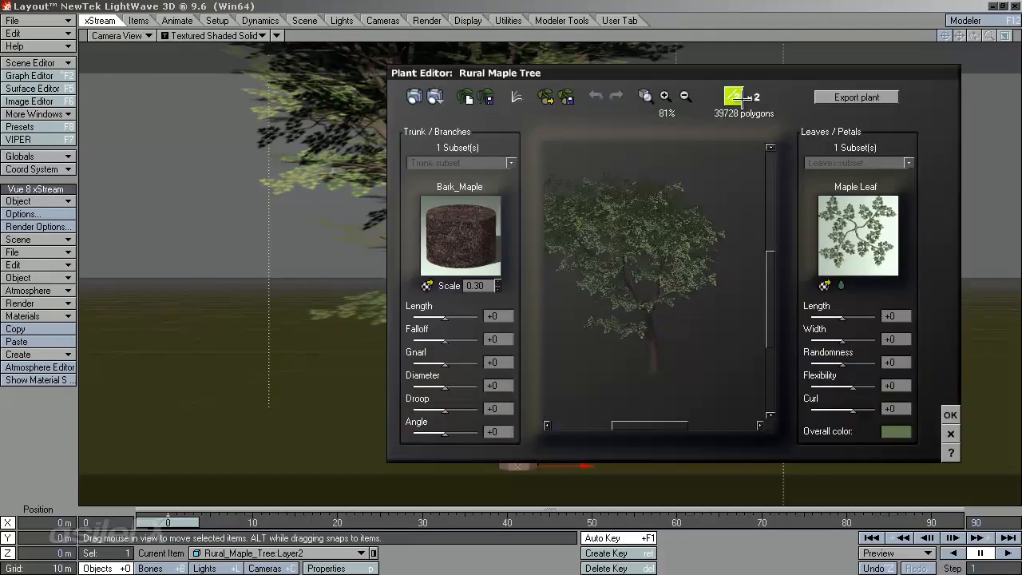
click(757, 97)
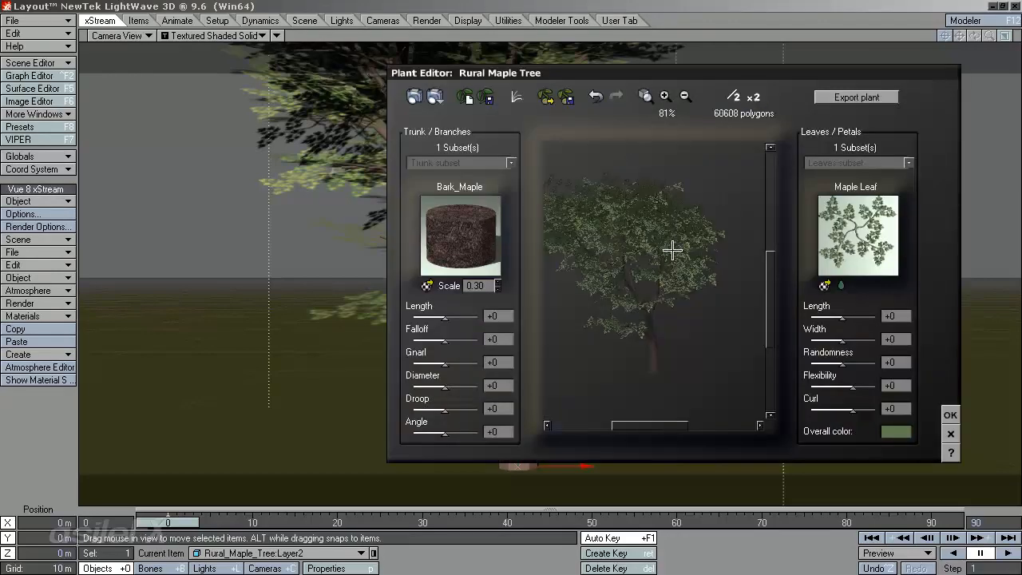
click(950, 414)
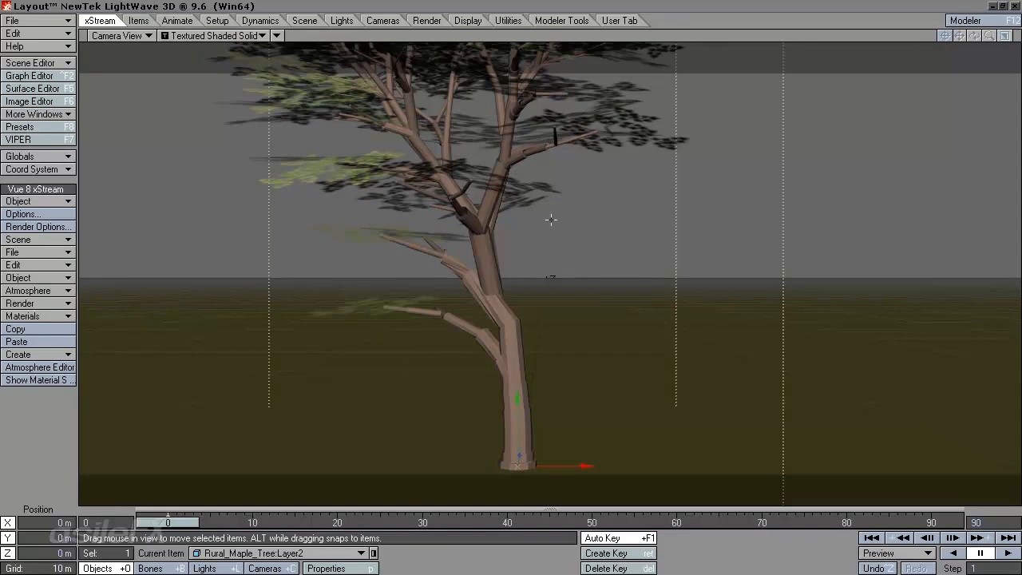
Reposition the main camera to about X 1.35 m, Y 6.5 m, Z -19.85 m to frame the maple's crown
key(shift+c)
drag(555, 212, 512, 281)
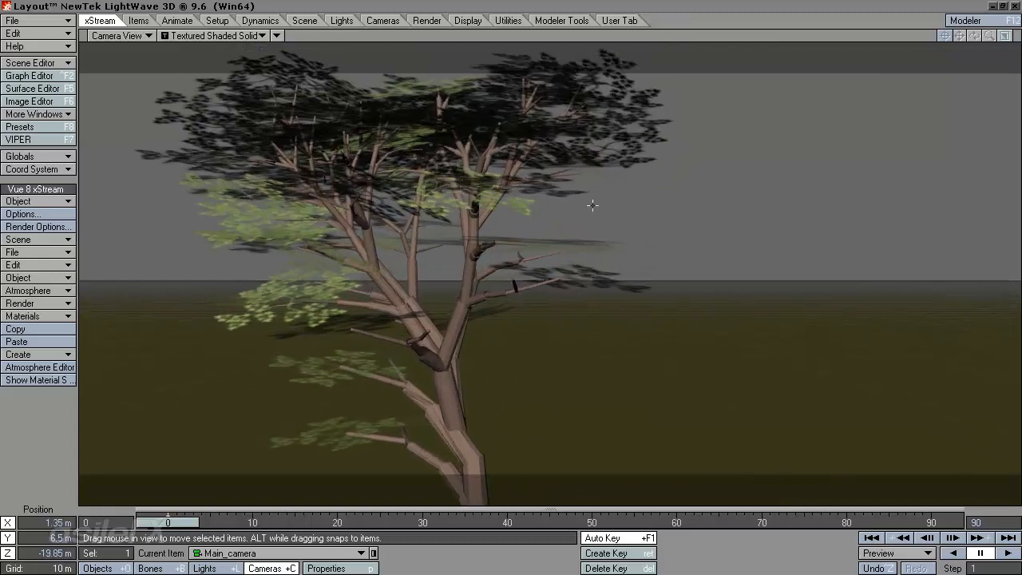
Pull the main camera back to about X 1.4 m, Y 6.5 m, Z -21.4 m and reselect the Rural Maple Tree
drag(594, 207, 512, 281)
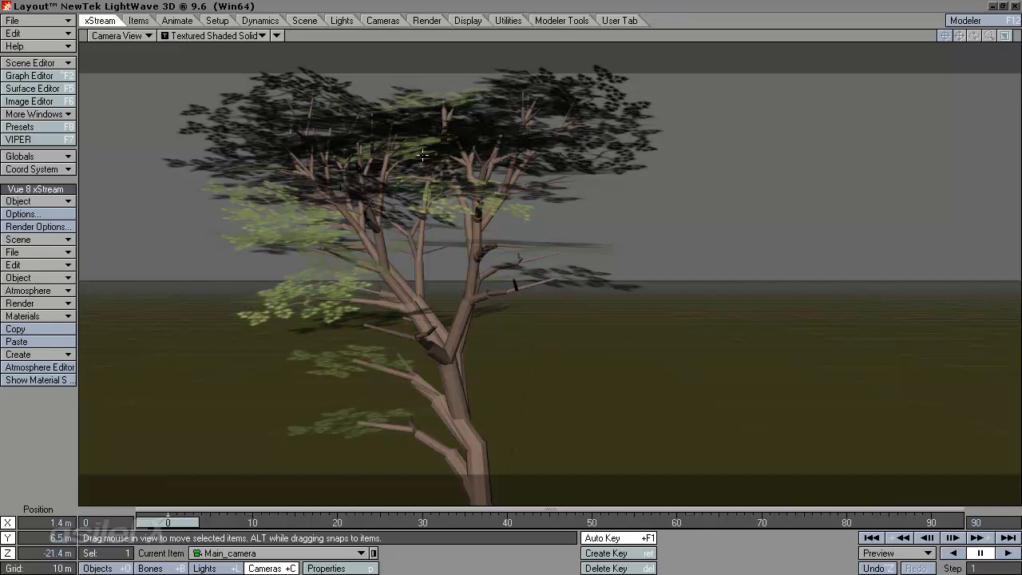
key(shift+o)
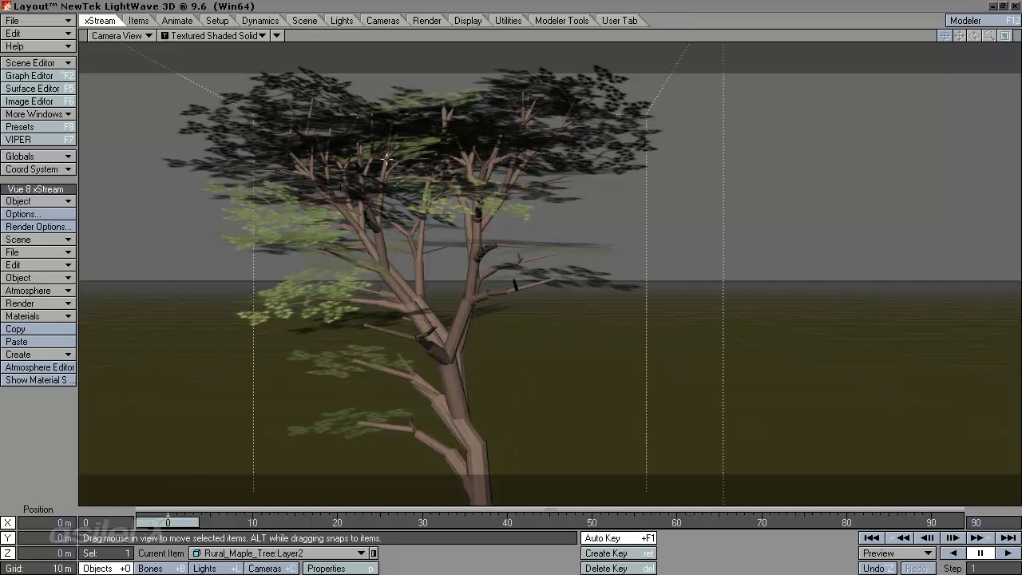
Open the tree's Bark_Maple material in the advanced material editor, examine its mixed-material settings and close the editor
ctrl+shift+click(386, 159)
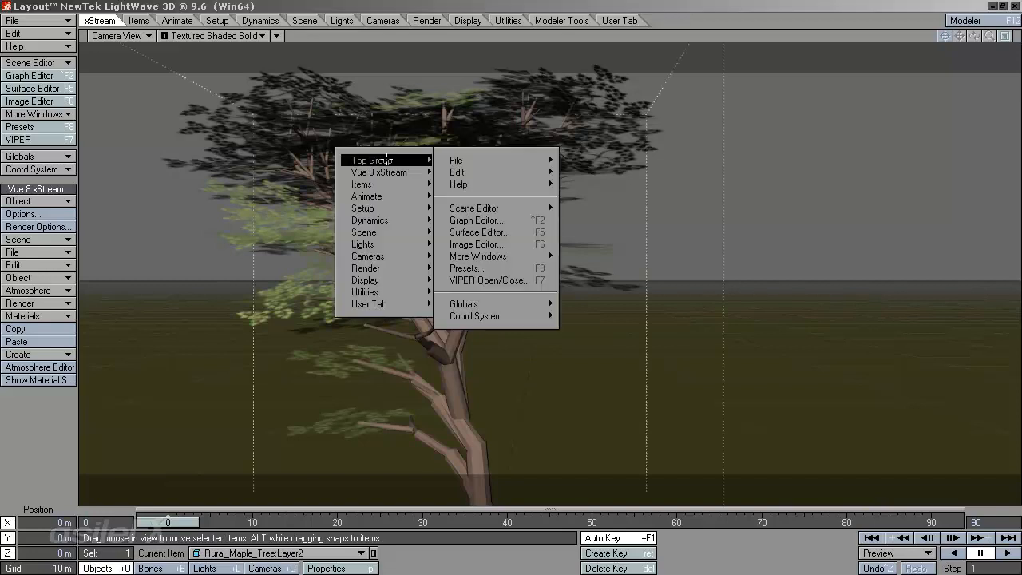
mouse_move(406, 172)
click(454, 172)
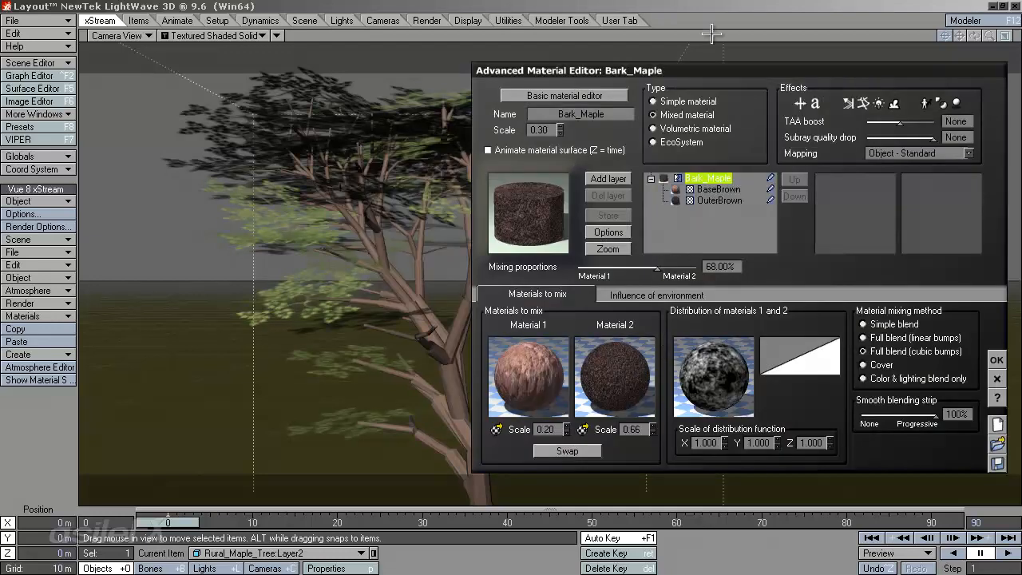
drag(720, 68, 697, 69)
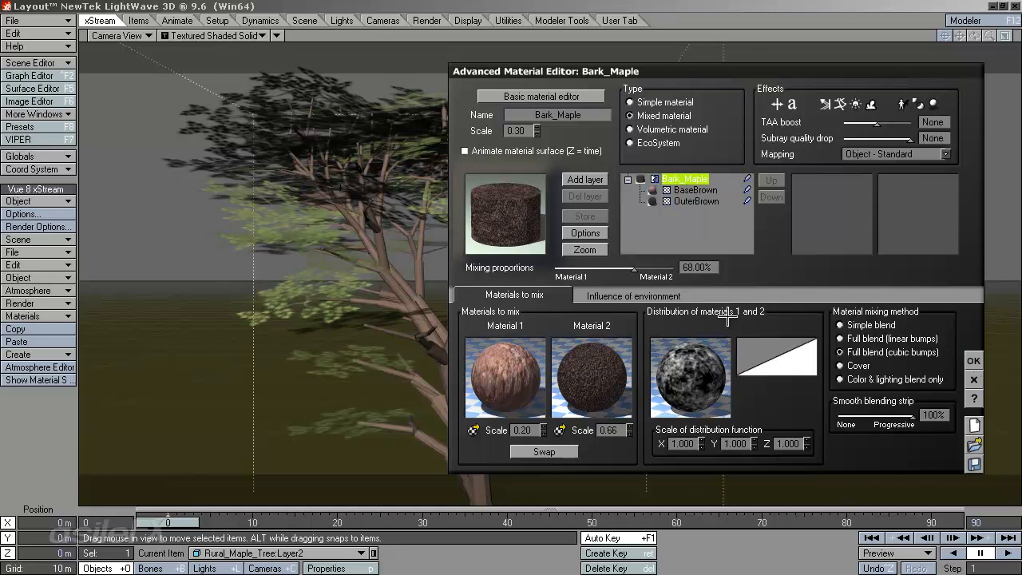
click(973, 359)
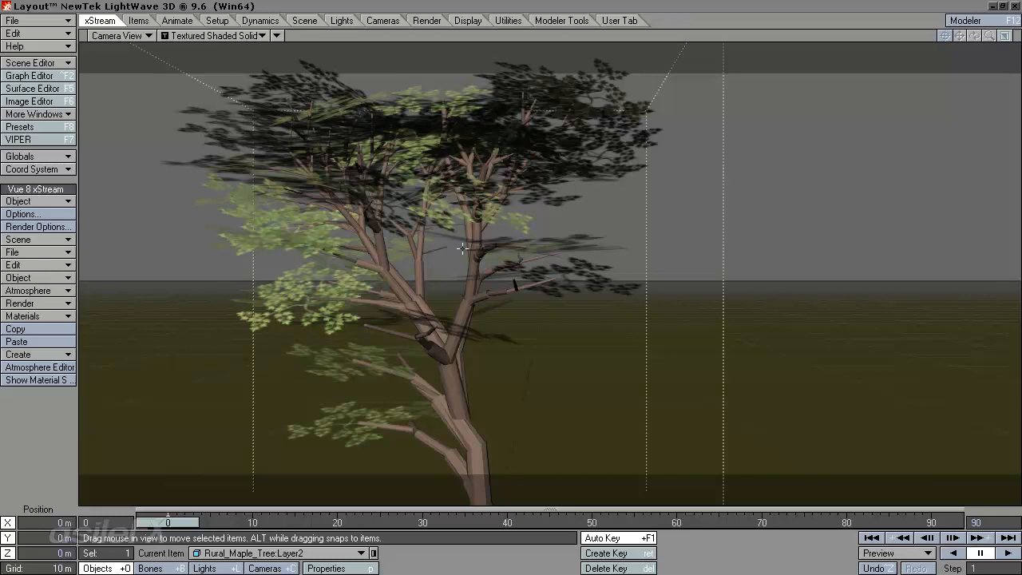
Display the summary of materials used in the scene, look over it and close it
ctrl+shift+click(440, 226)
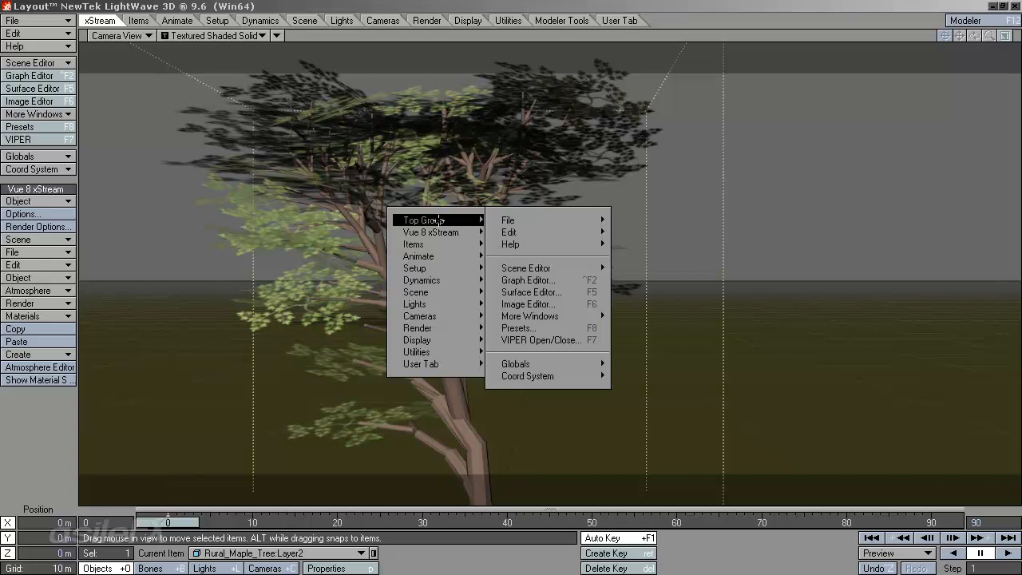
click(457, 5)
click(36, 379)
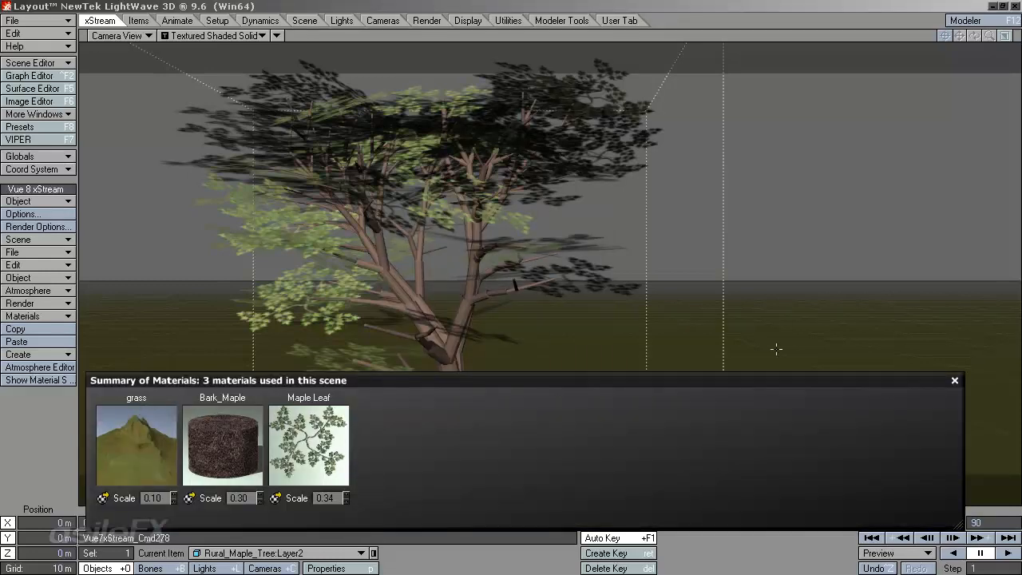
click(955, 380)
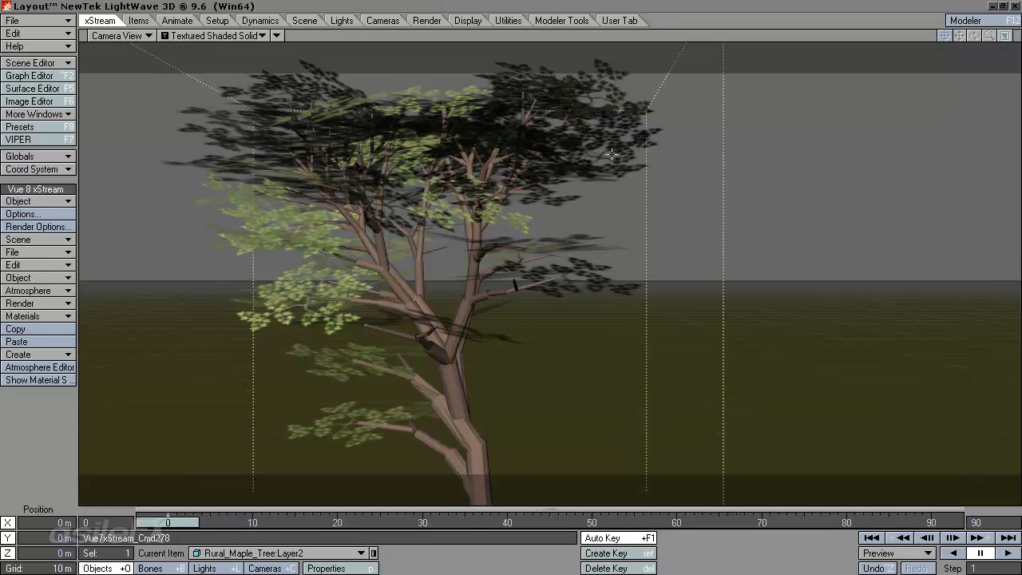
Open the Rural Maple Tree's object properties and examine its second material, Maple Leaf, in the advanced material editor
ctrl+shift+click(424, 228)
mouse_move(439, 240)
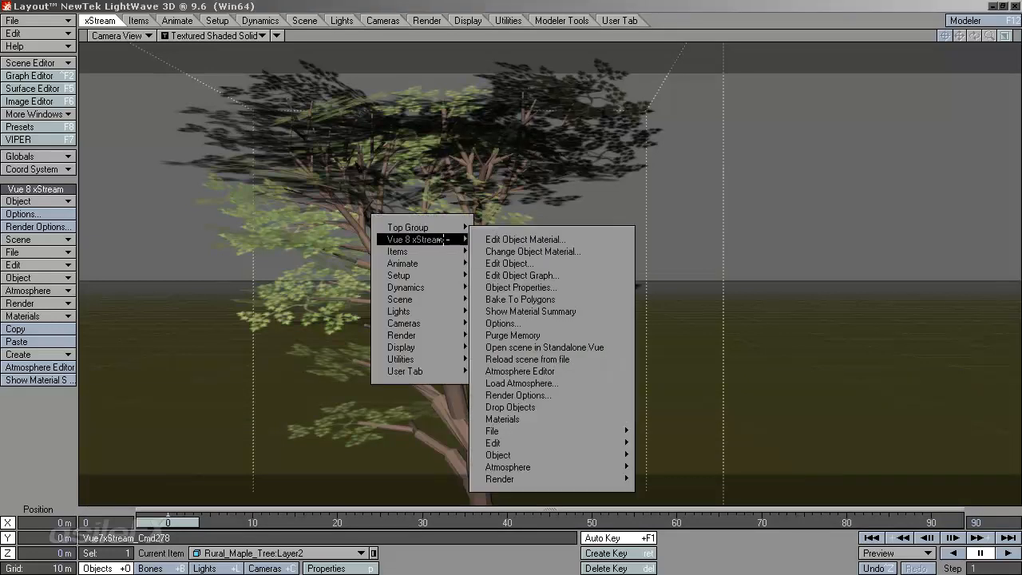
click(551, 287)
click(544, 231)
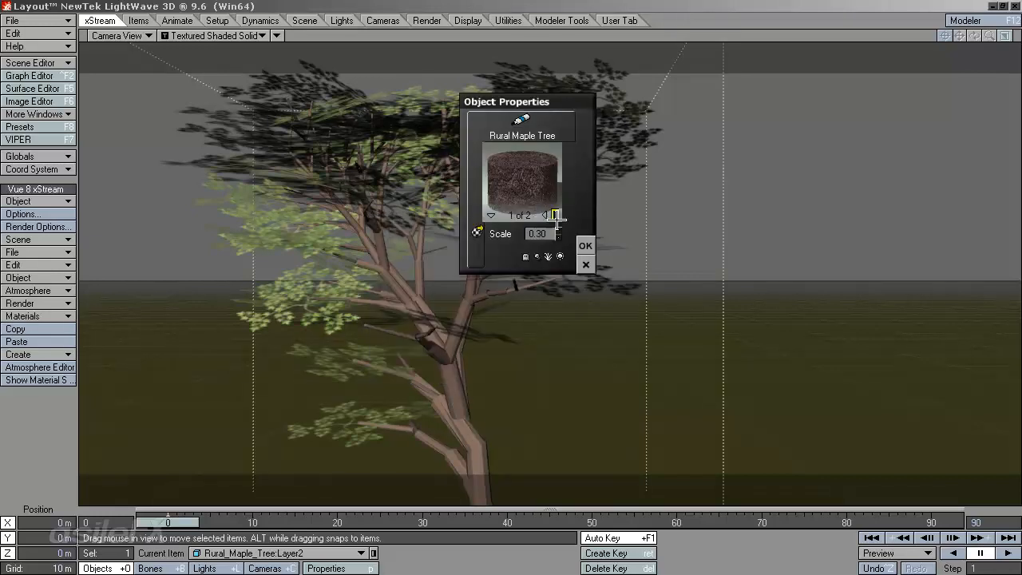
click(555, 215)
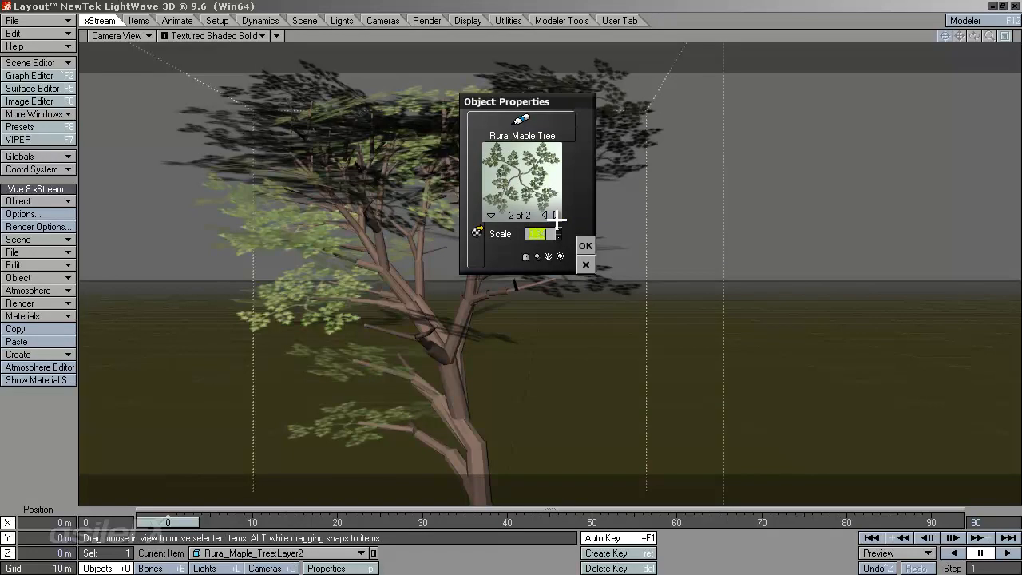
double_click(526, 153)
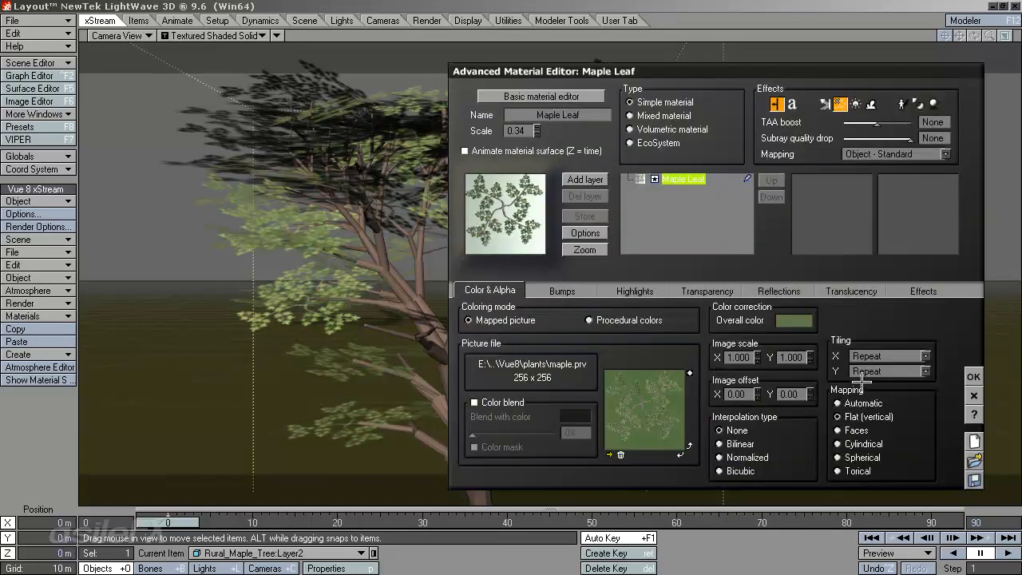
click(972, 379)
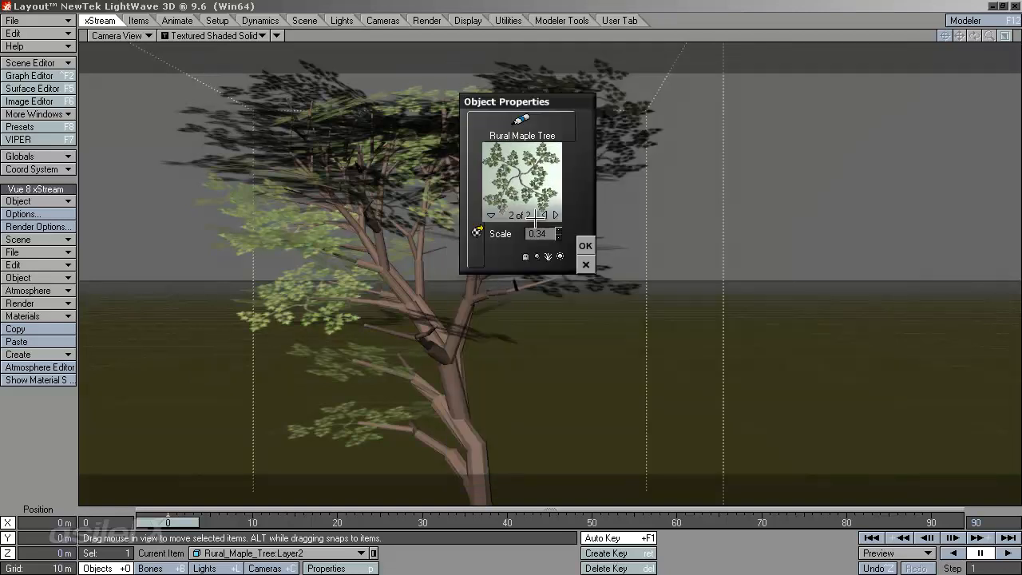
Replace the tree's first material with Bark Ironbark 01 from the Bark collection under Materials
click(544, 215)
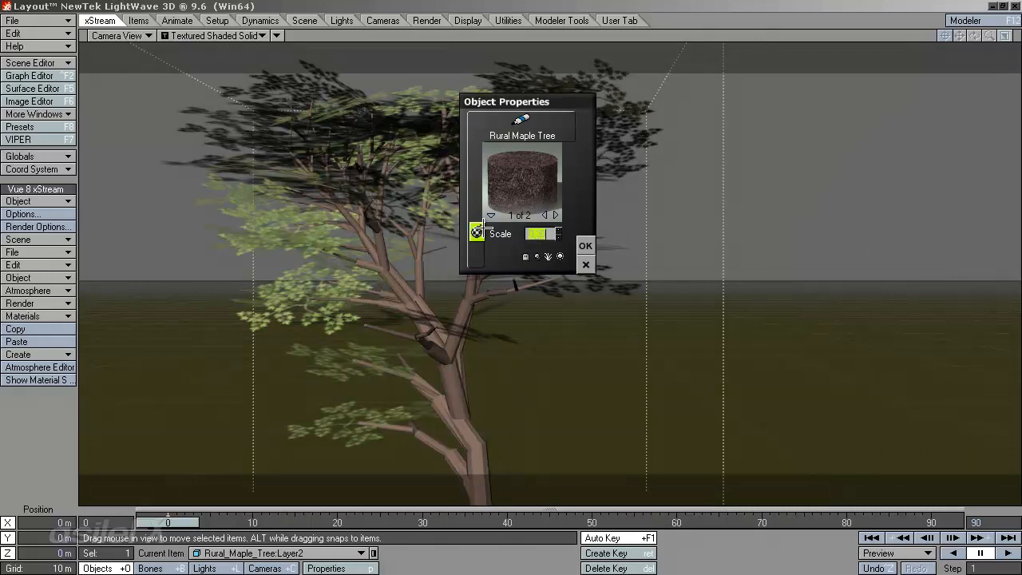
click(477, 232)
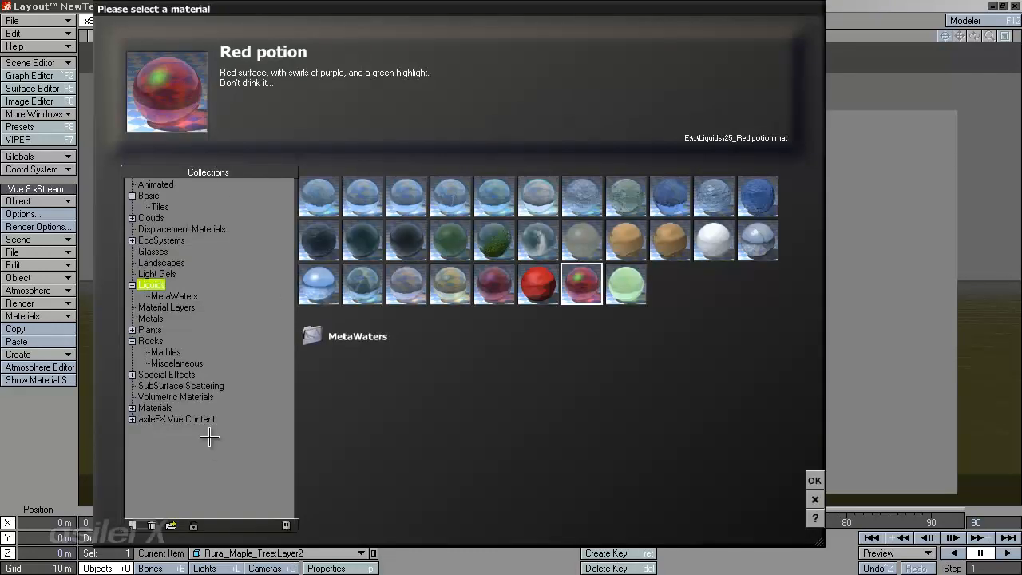
click(199, 420)
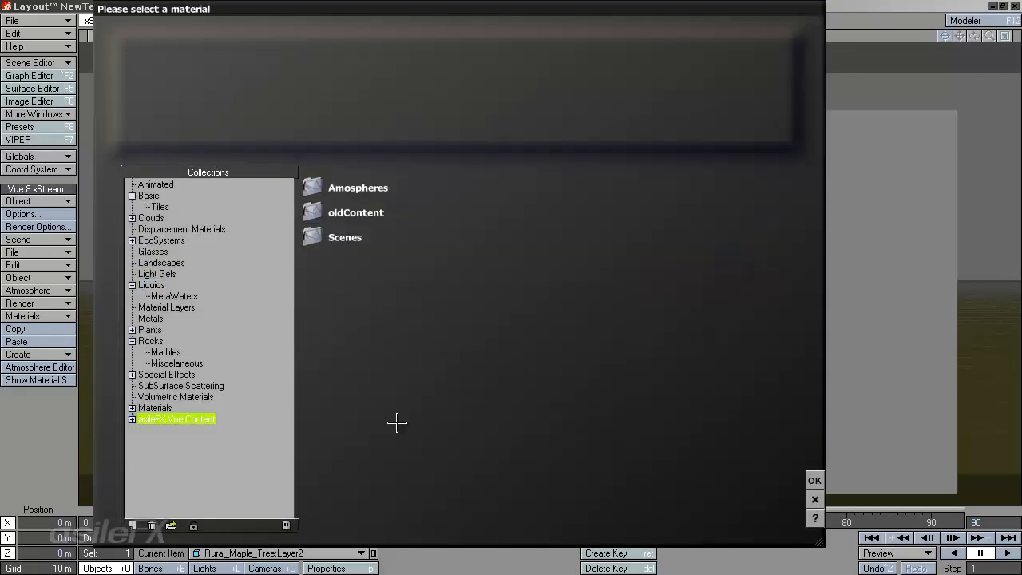
click(131, 421)
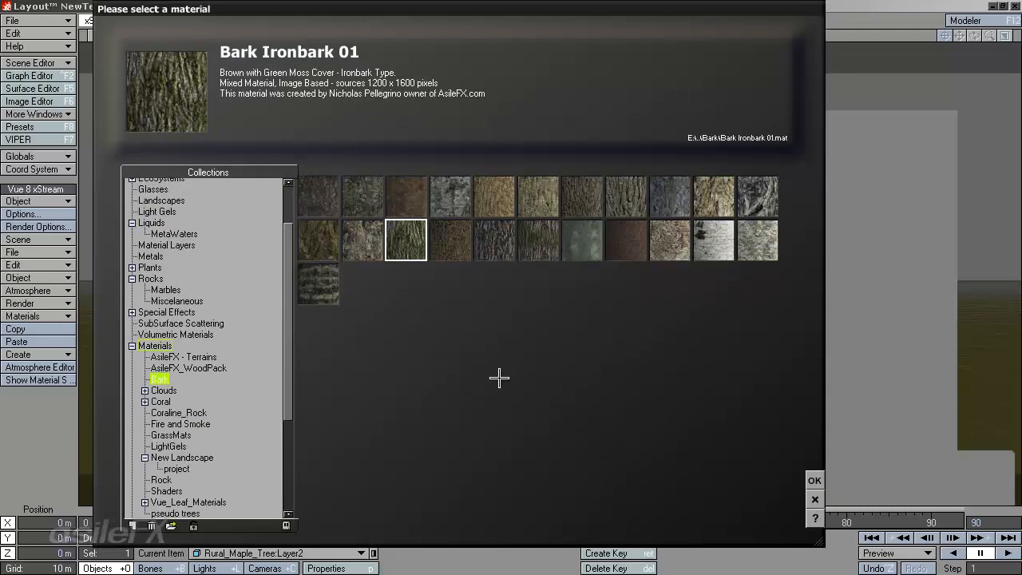
click(815, 481)
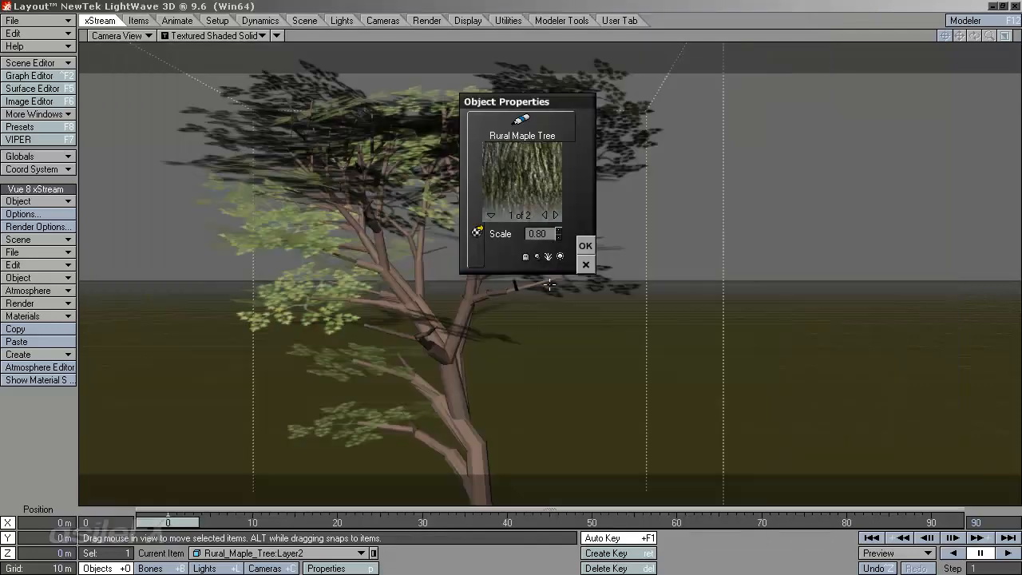
Edit Bark Ironbark 01 by swapping its two sub-materials and setting its type to Simple material, and accept the object properties
right_click(511, 181)
mouse_move(559, 183)
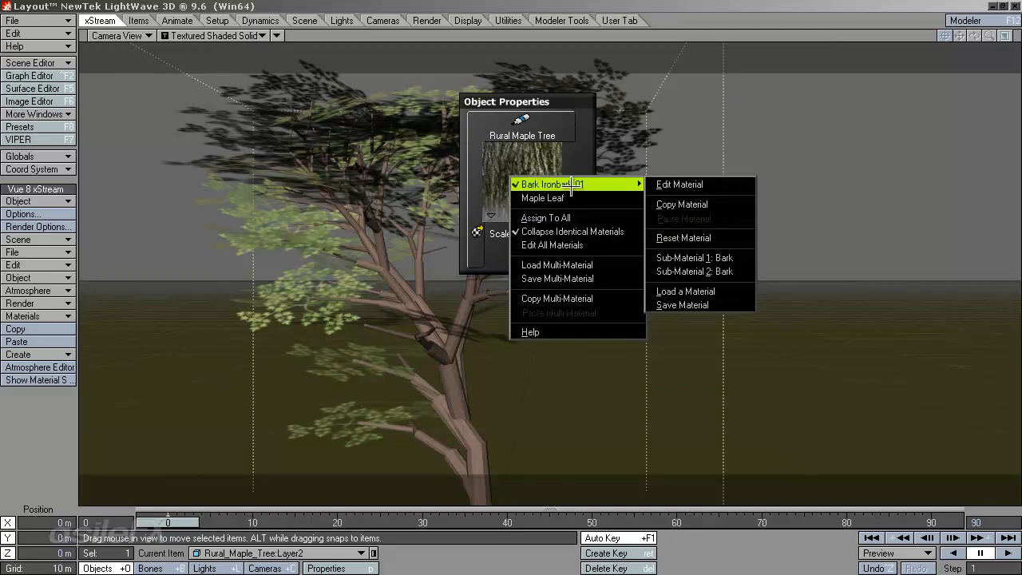
click(701, 183)
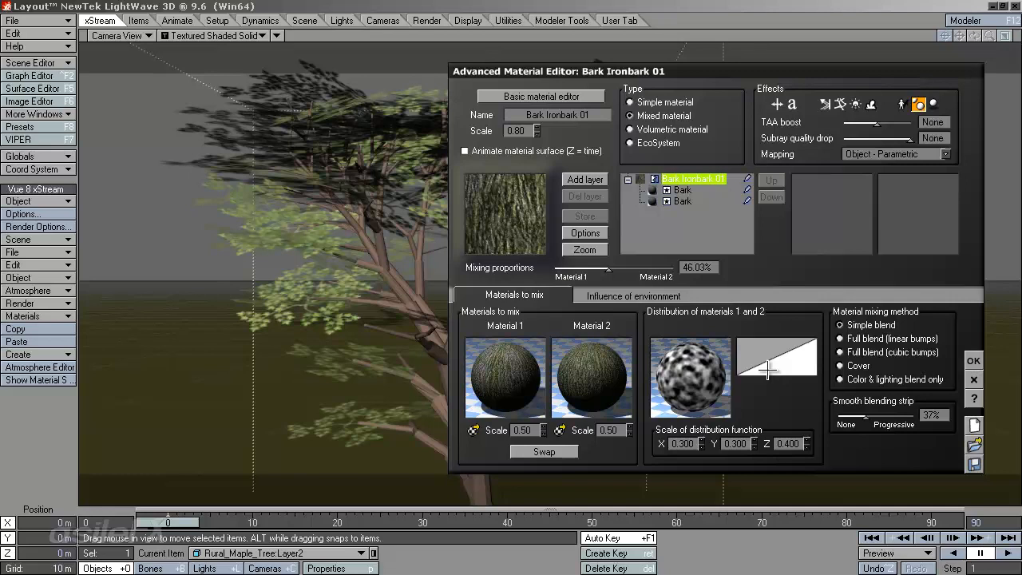
click(544, 451)
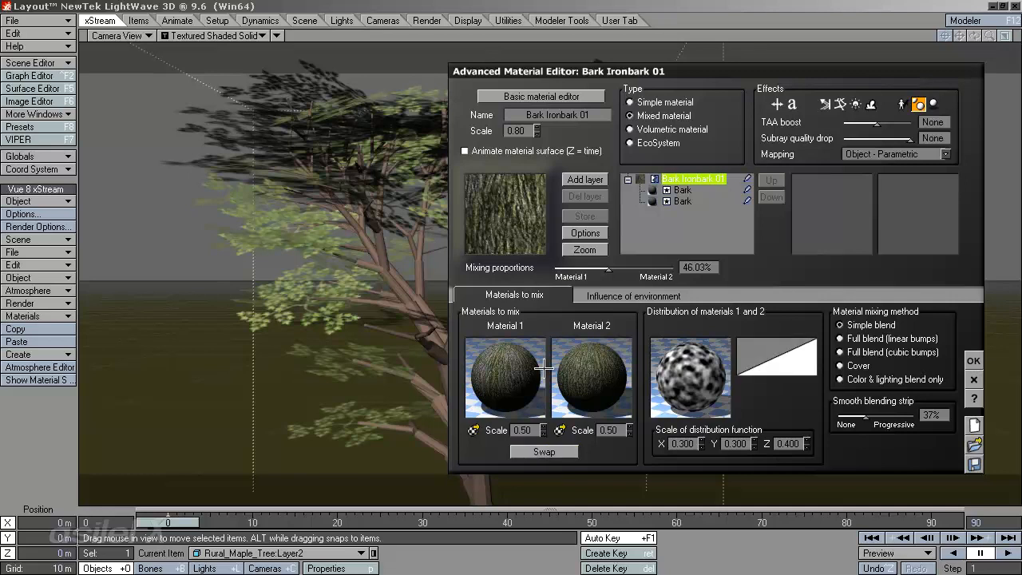
click(557, 452)
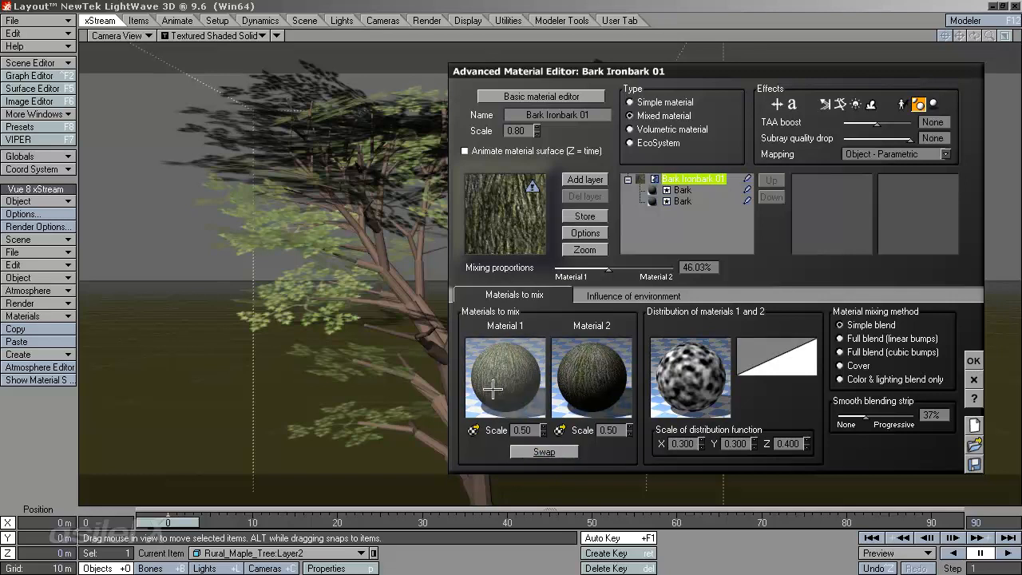
click(673, 101)
click(974, 376)
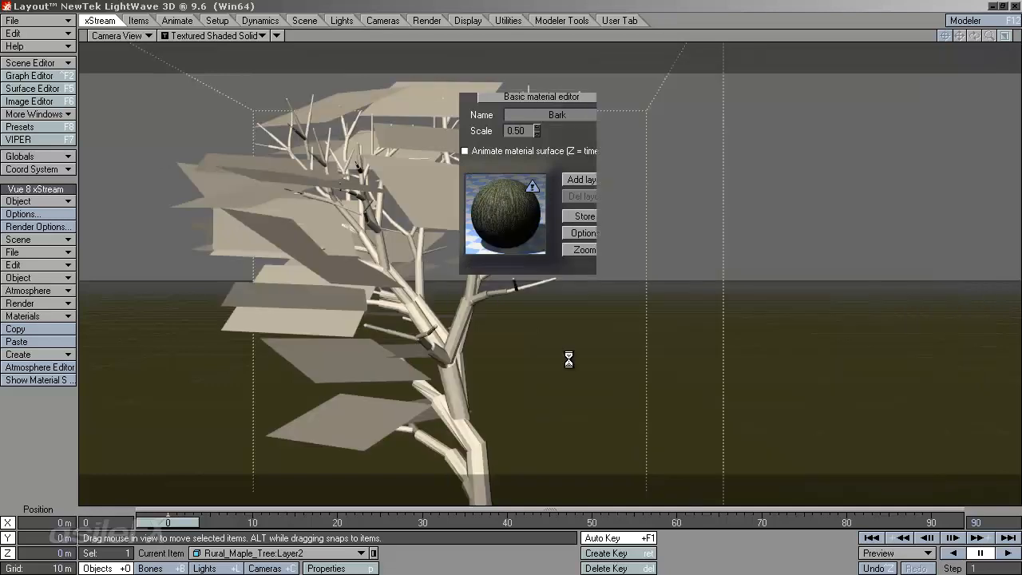
click(585, 246)
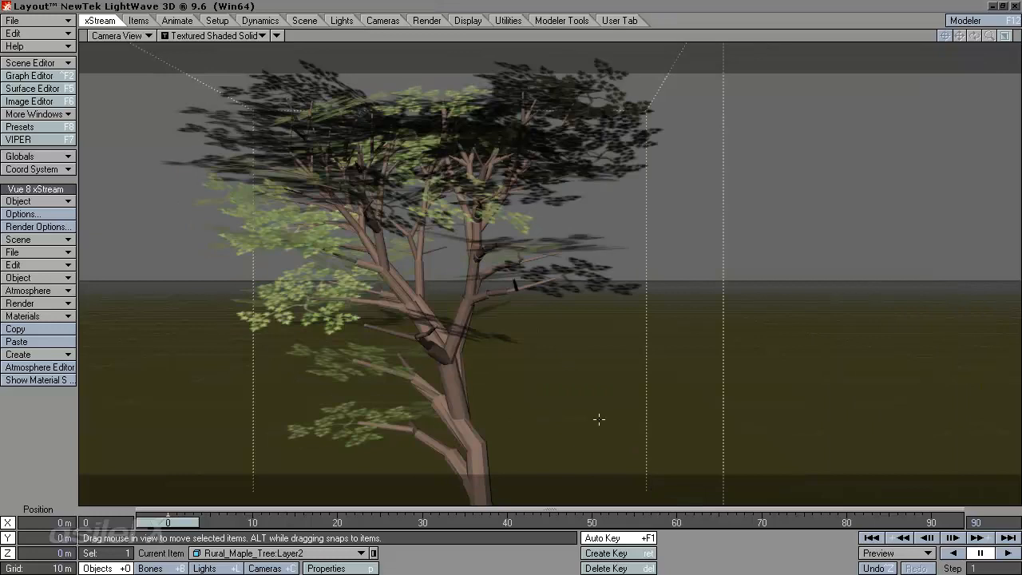
Inspect the tree's xStreamSurface_3_2 surface in the LightWave Surface Editor and close the editor
click(44, 88)
click(64, 134)
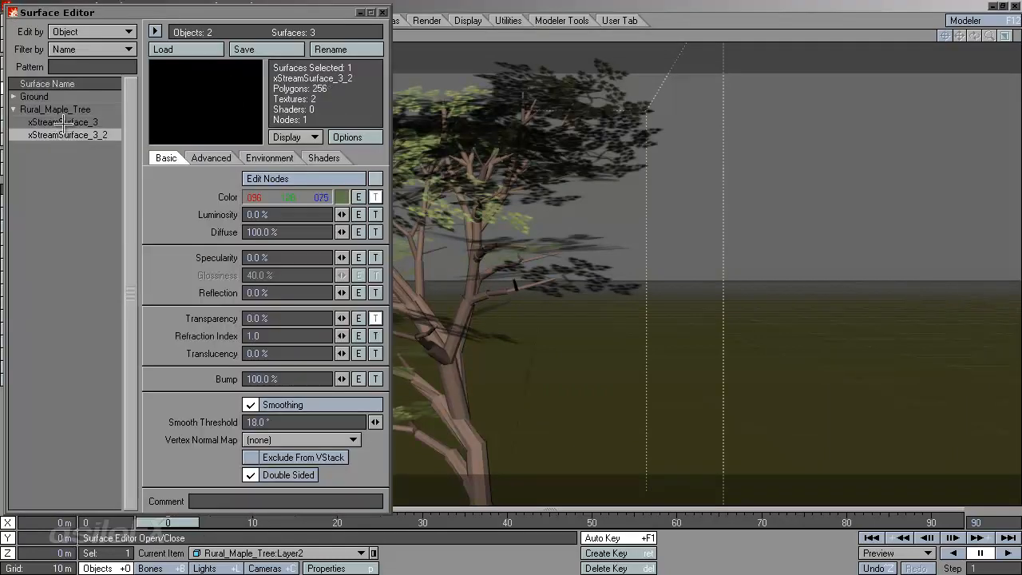
click(382, 13)
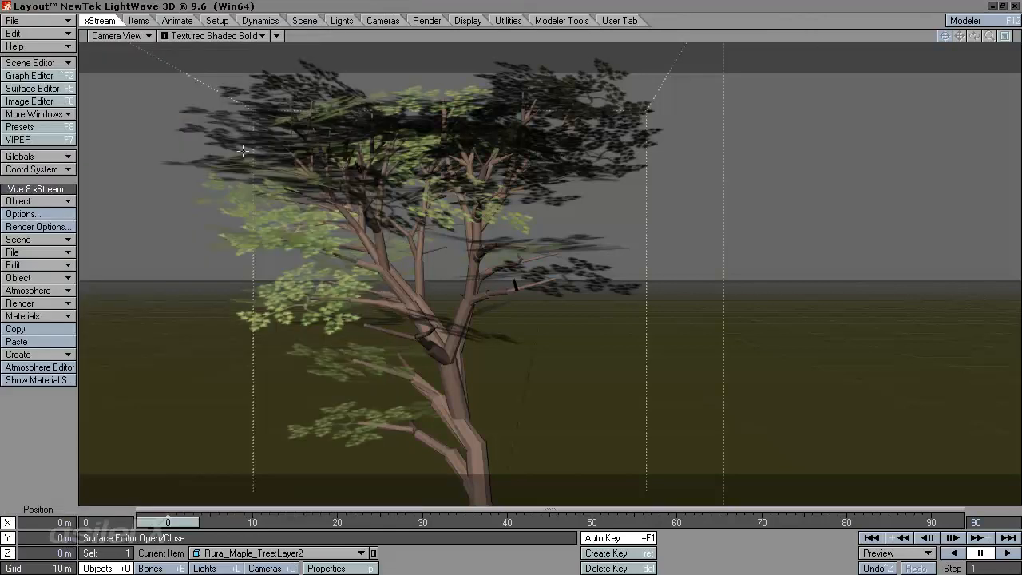
Generate a new variation of the Rural Maple Tree in the plant editor and accept it
ctrl+shift+click(393, 245)
mouse_move(391, 258)
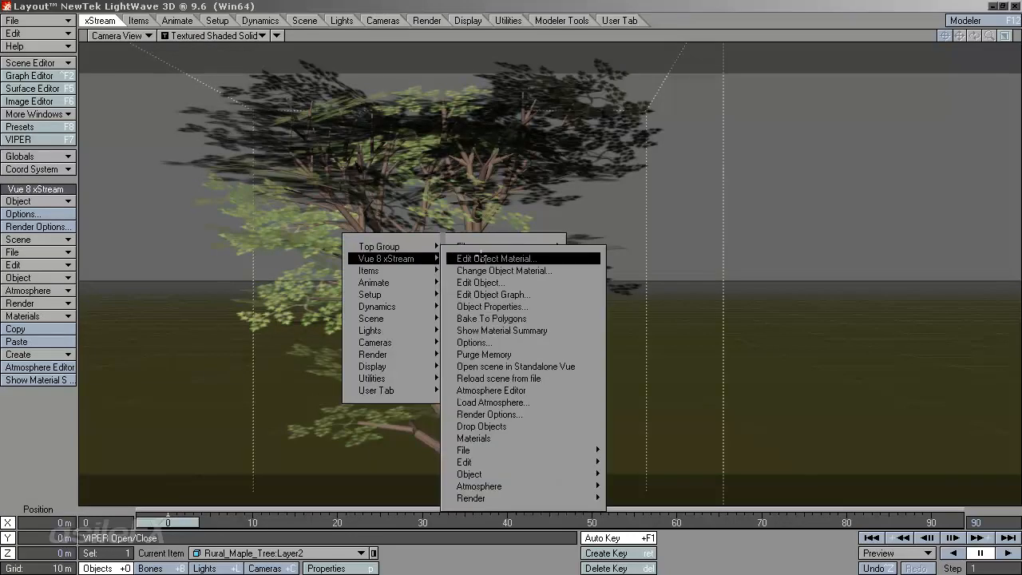
click(480, 282)
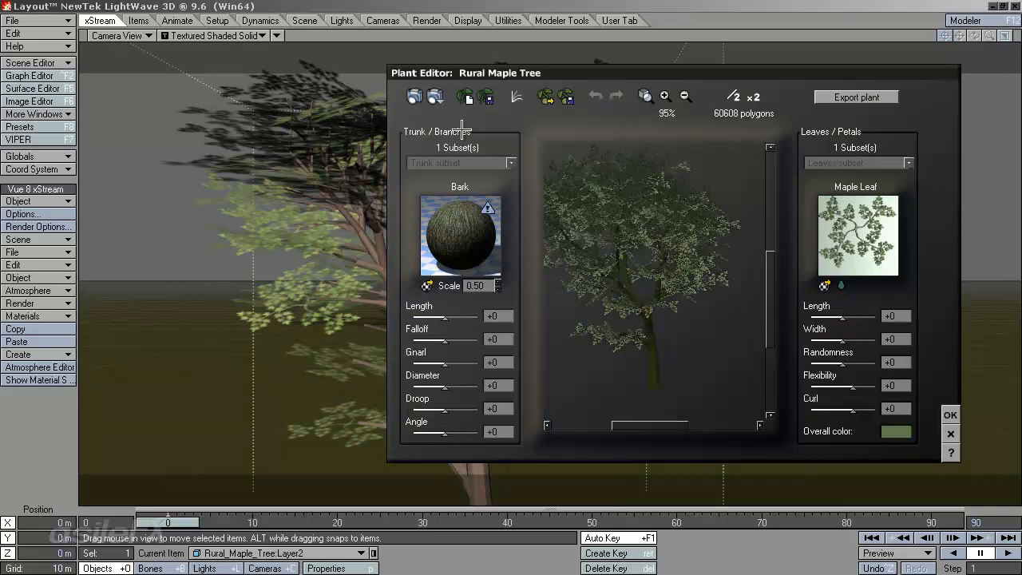
click(464, 97)
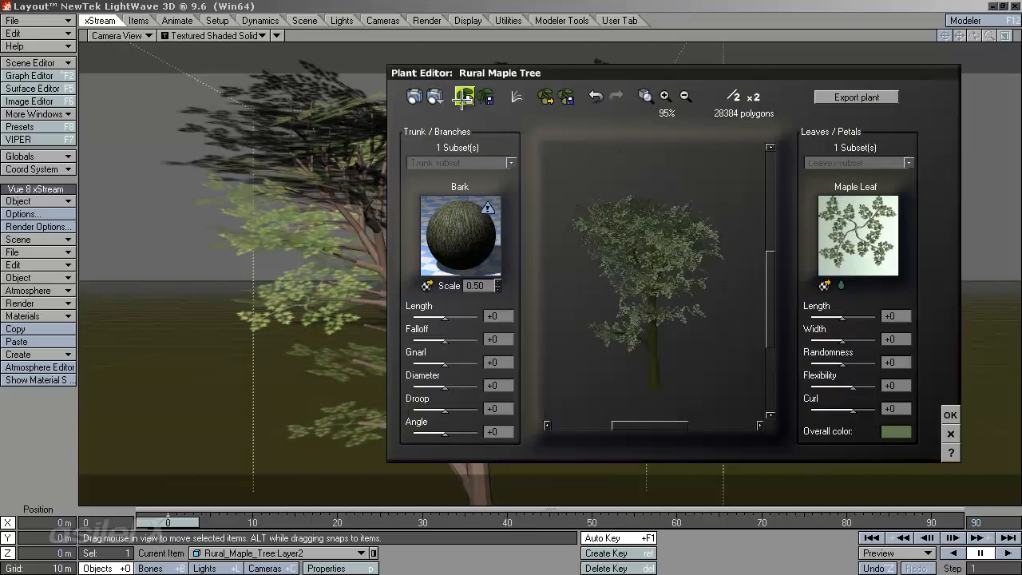
click(950, 414)
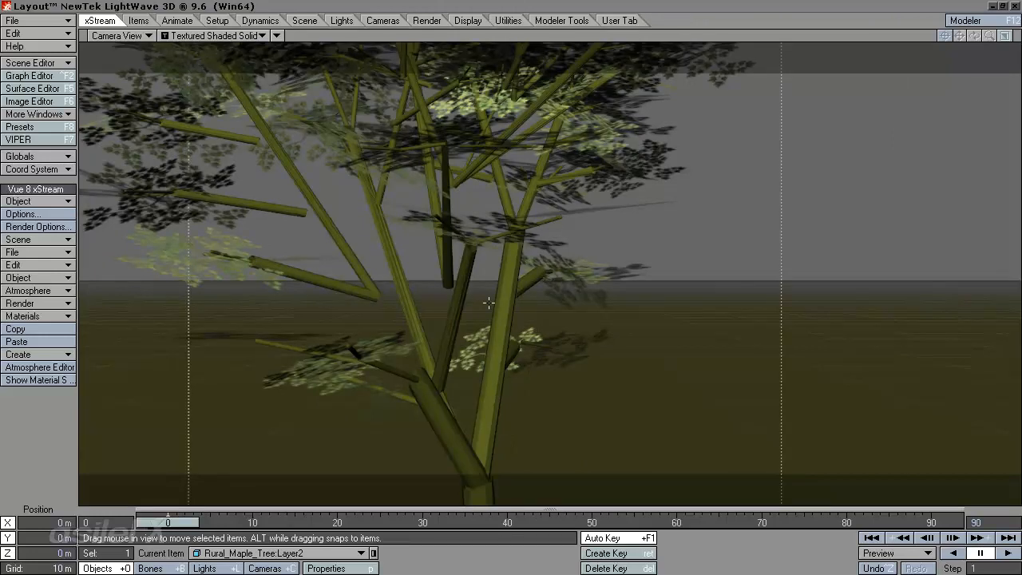
Open the tree's Bark material in the Advanced Material Editor and check its color and bump settings
ctrl+shift+click(459, 281)
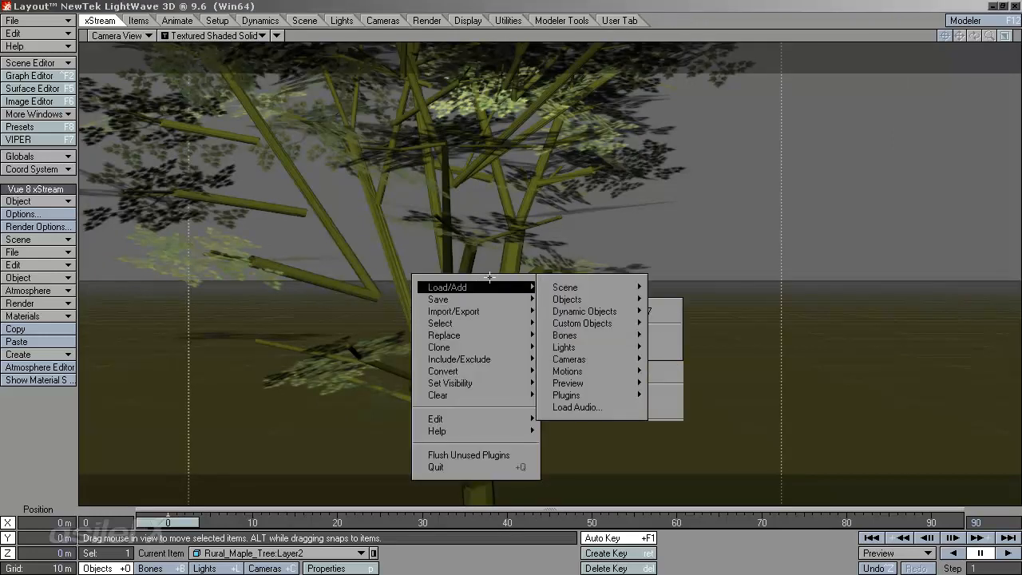
ctrl+shift+right_click(490, 230)
mouse_move(487, 242)
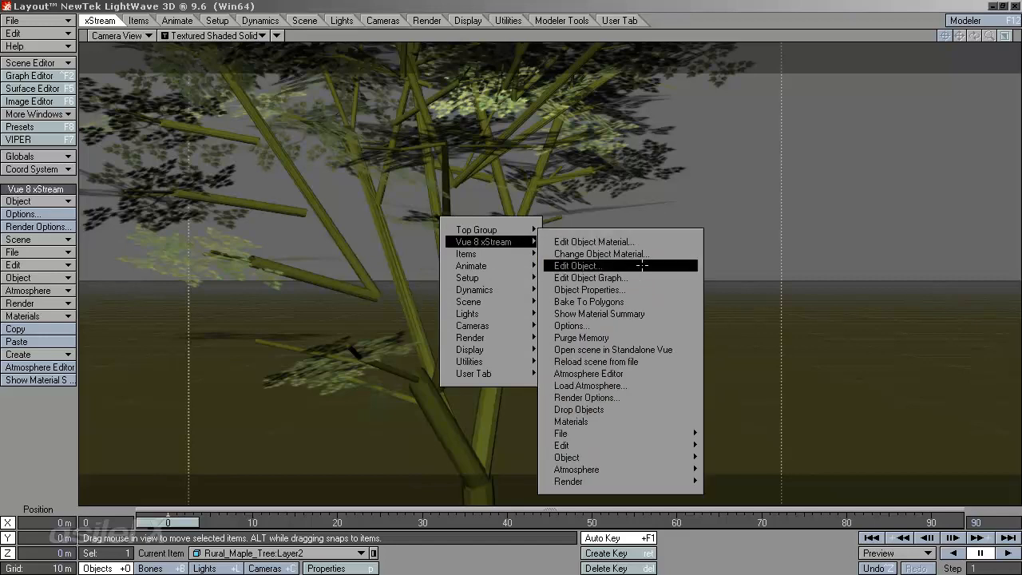
click(631, 242)
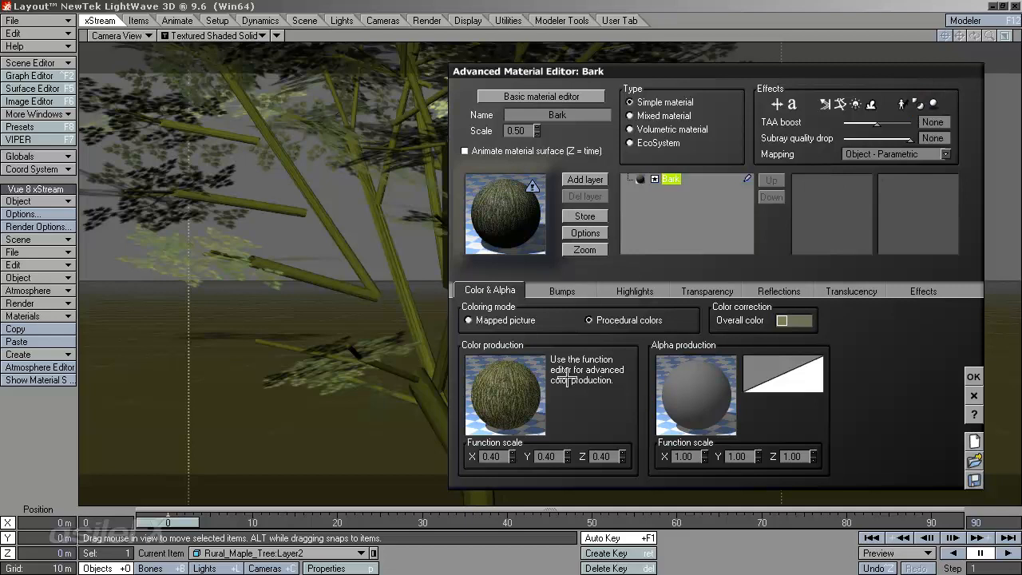
right_click(517, 375)
click(559, 293)
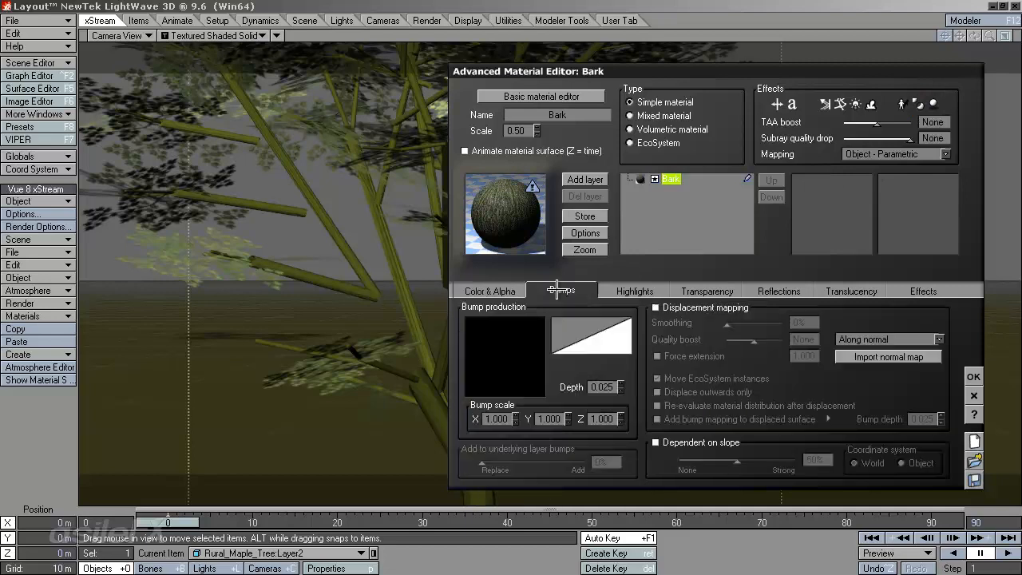
Edit the Bark material's color function so the Projected Texture Map node feeds Color and Bump, and accept the function
click(489, 291)
right_click(529, 423)
click(552, 433)
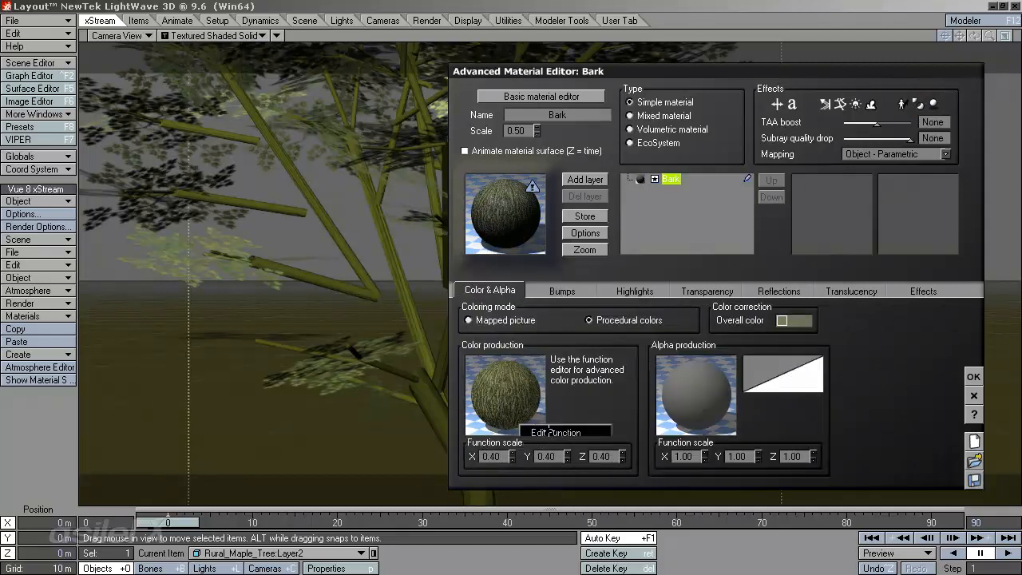
drag(402, 221, 380, 244)
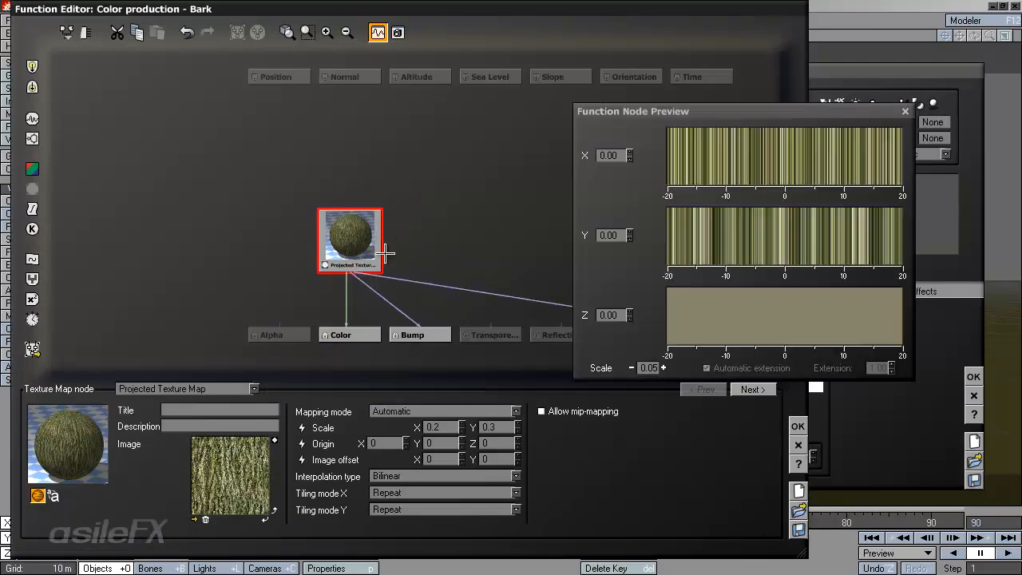
click(799, 425)
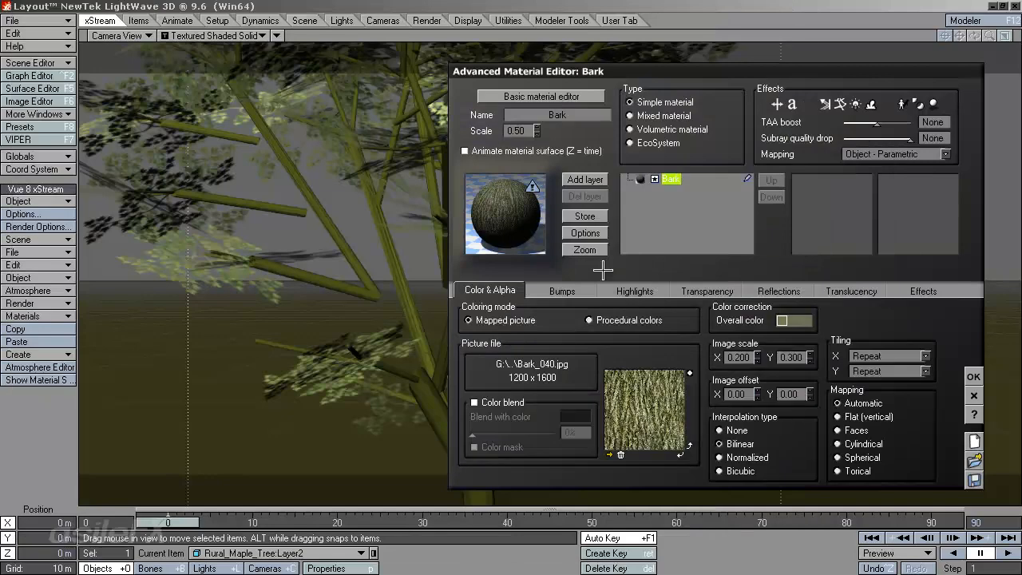
Check the Bark material's bump and mapped picture settings, and accept the material
click(563, 293)
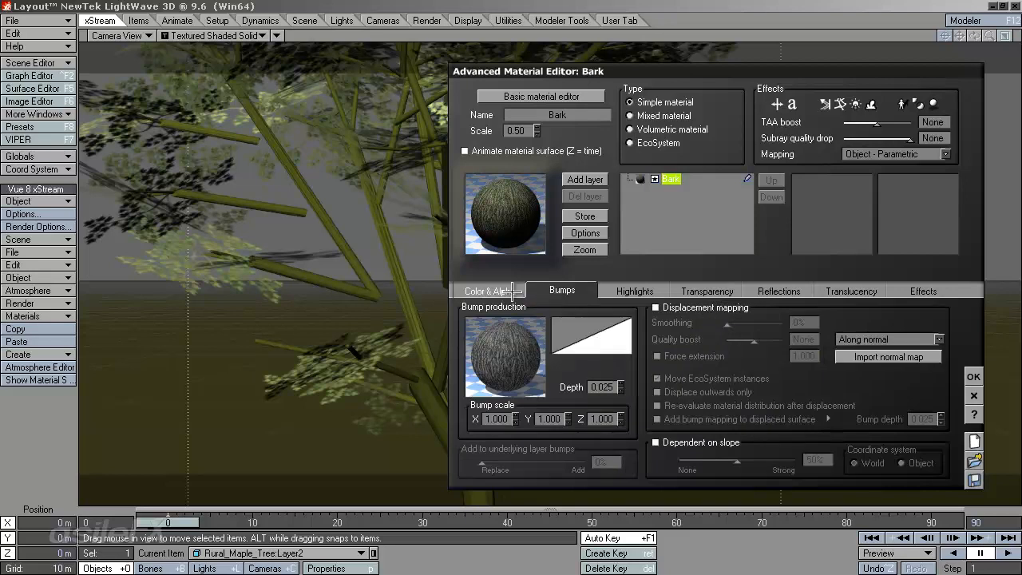
click(512, 292)
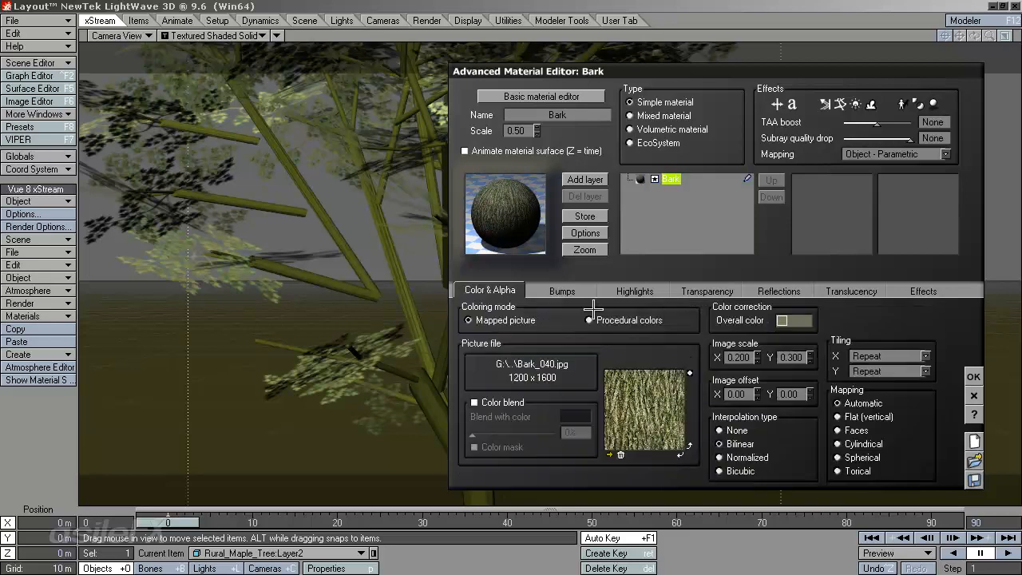
click(975, 377)
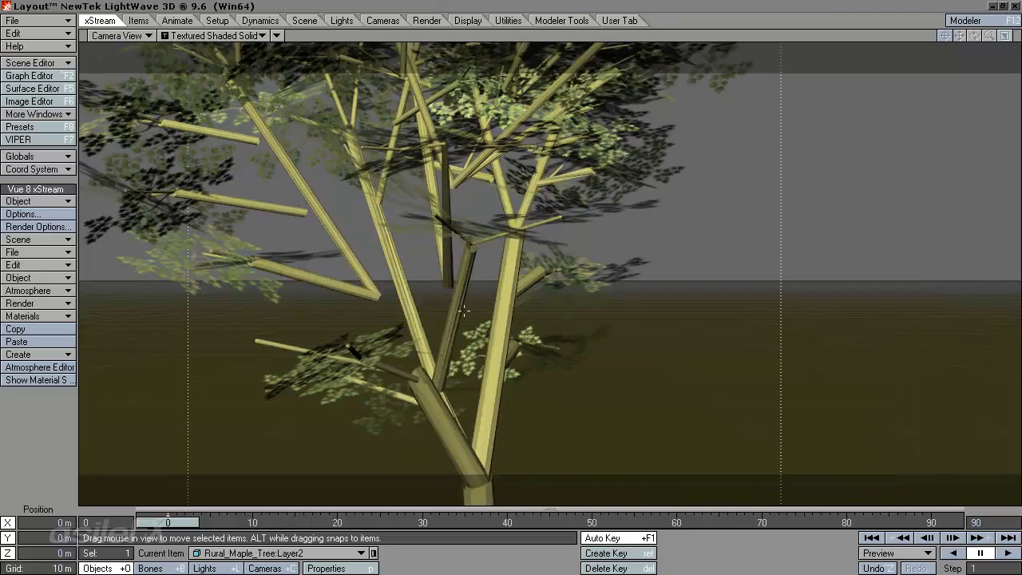
Inspect the tree's xStreamSurface_3 surface in the Surface Editor and close the editor
click(32, 89)
click(74, 125)
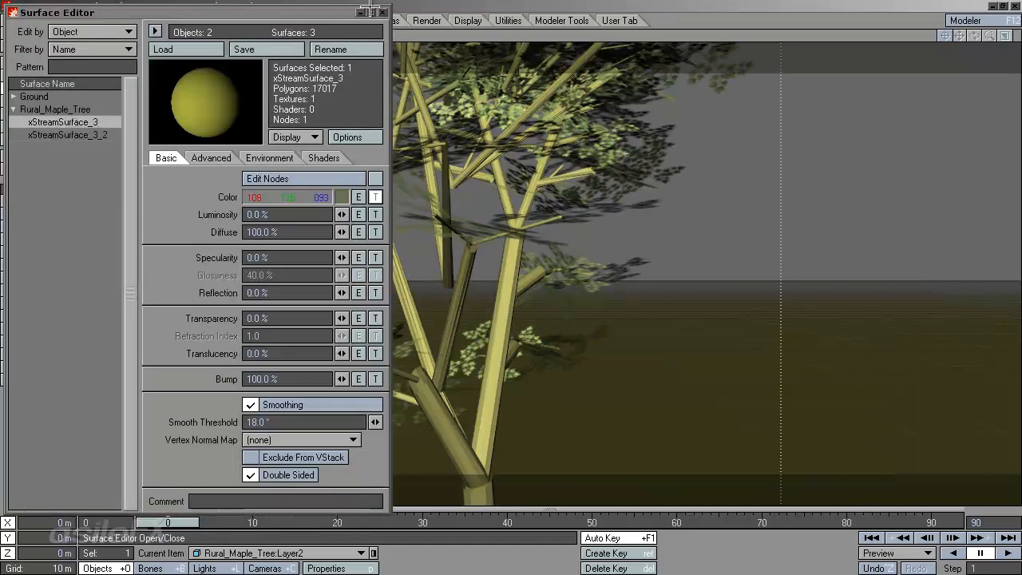
click(383, 12)
Open the Rural Maple Tree for object editing in Vue 8 xStream and accept the plant
ctrl+shift+click(409, 203)
mouse_move(411, 214)
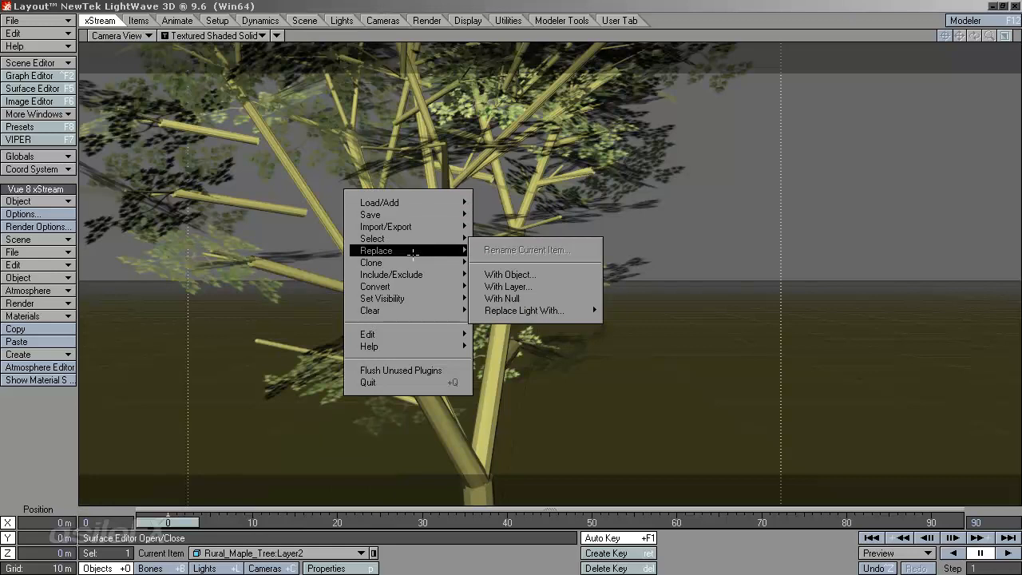
ctrl+shift+right_click(364, 123)
mouse_move(376, 137)
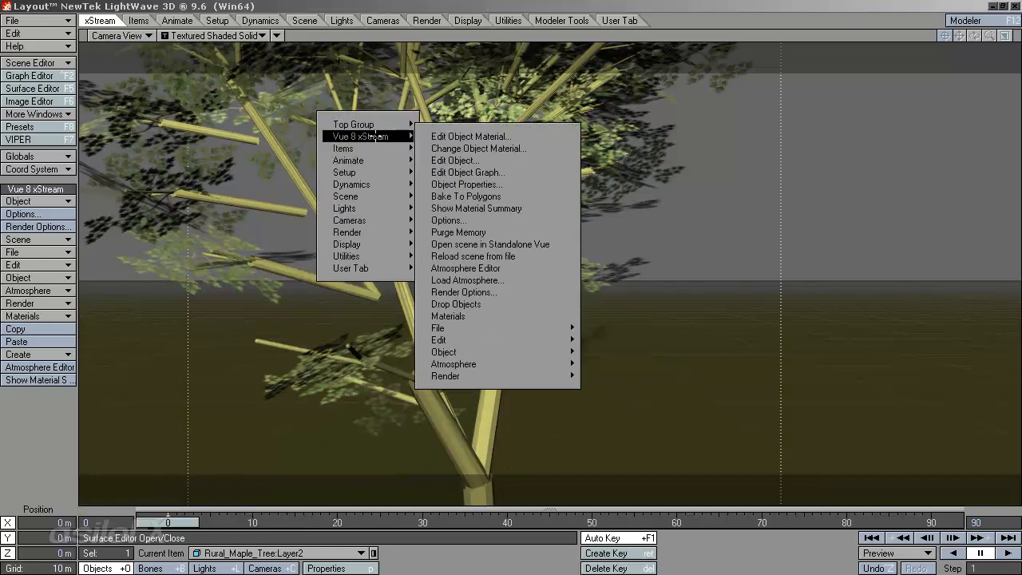
click(467, 161)
click(950, 415)
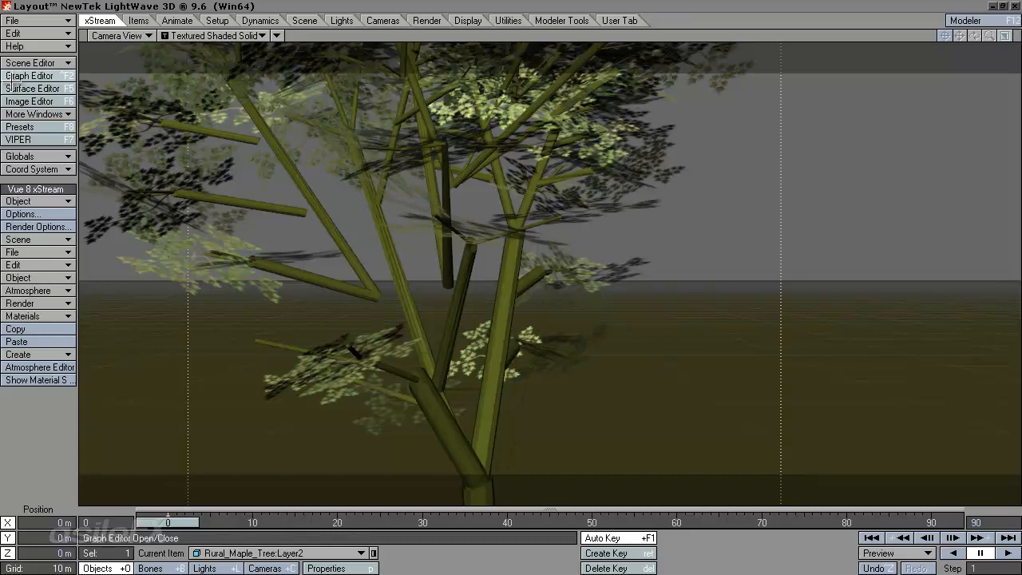
Compare the tree's xStreamSurface_3 and xStreamSurface_3_2 surfaces in the Surface Editor and close the editor
click(32, 87)
click(63, 122)
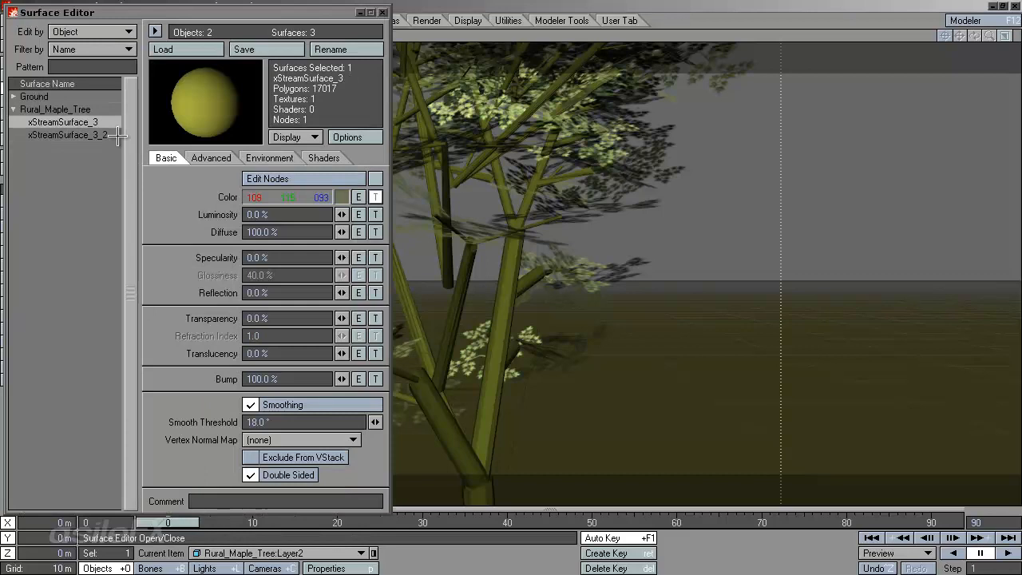
click(76, 135)
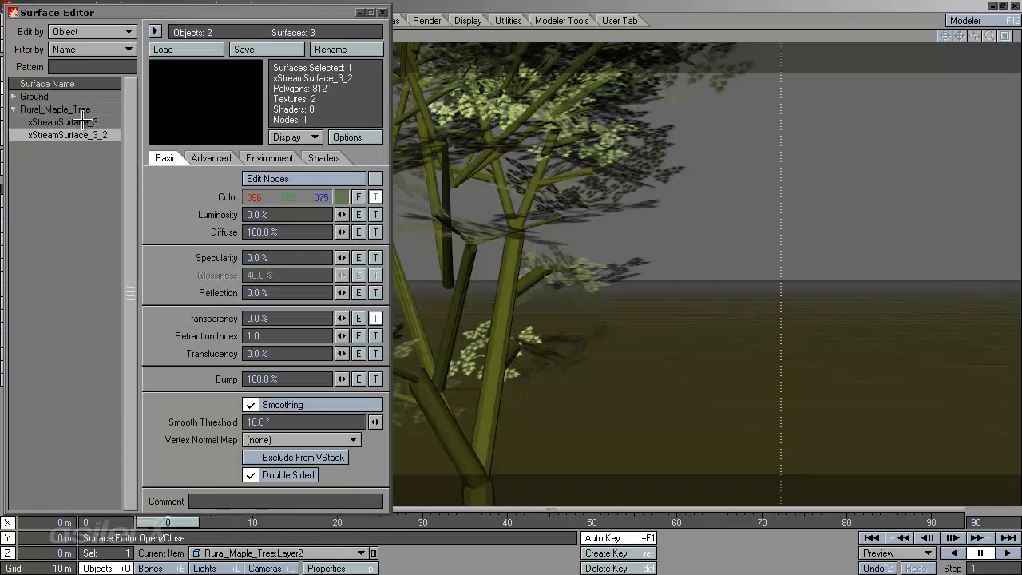
click(76, 122)
click(75, 135)
click(383, 11)
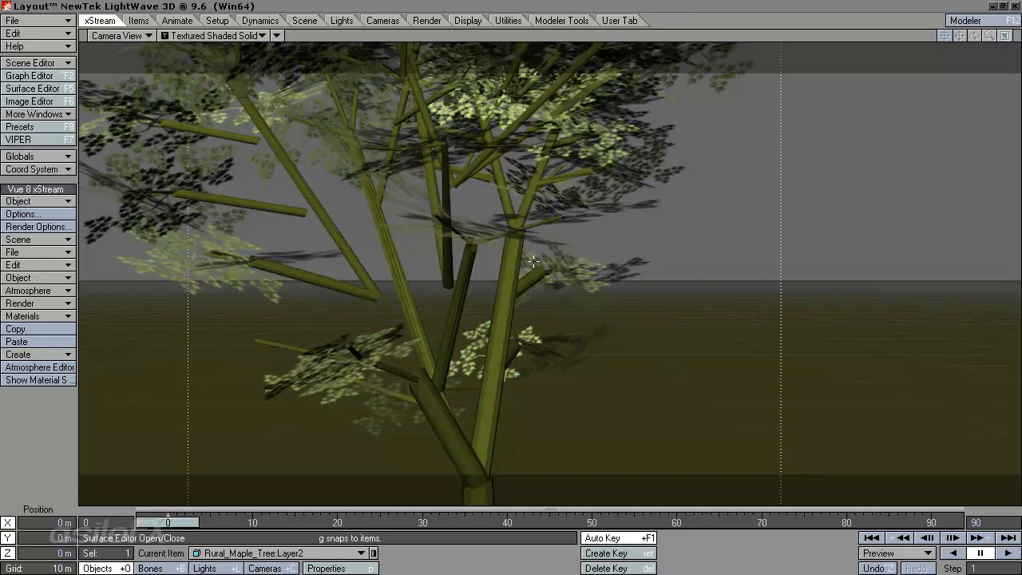
ctrl+shift+click(494, 182)
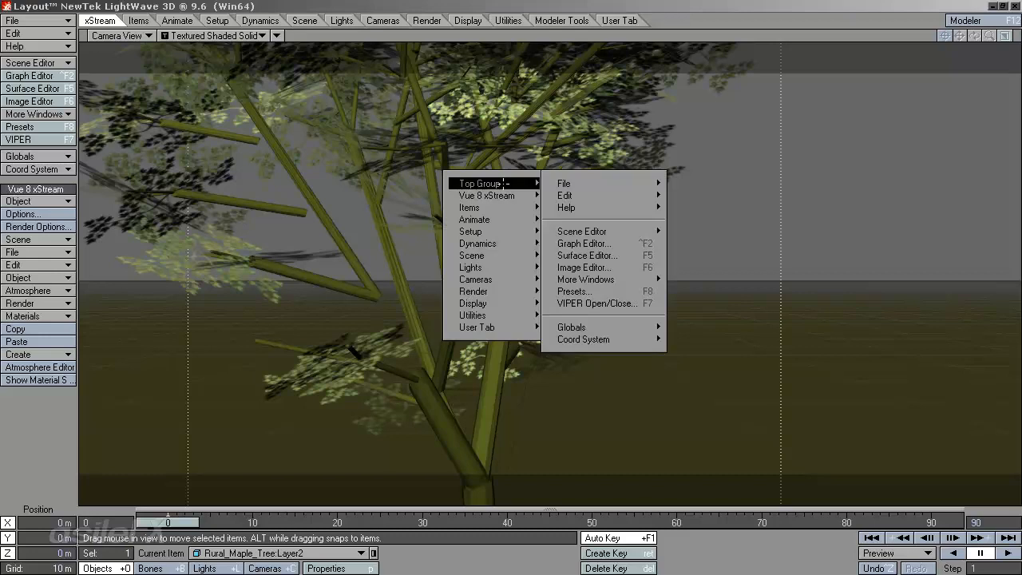
mouse_move(508, 197)
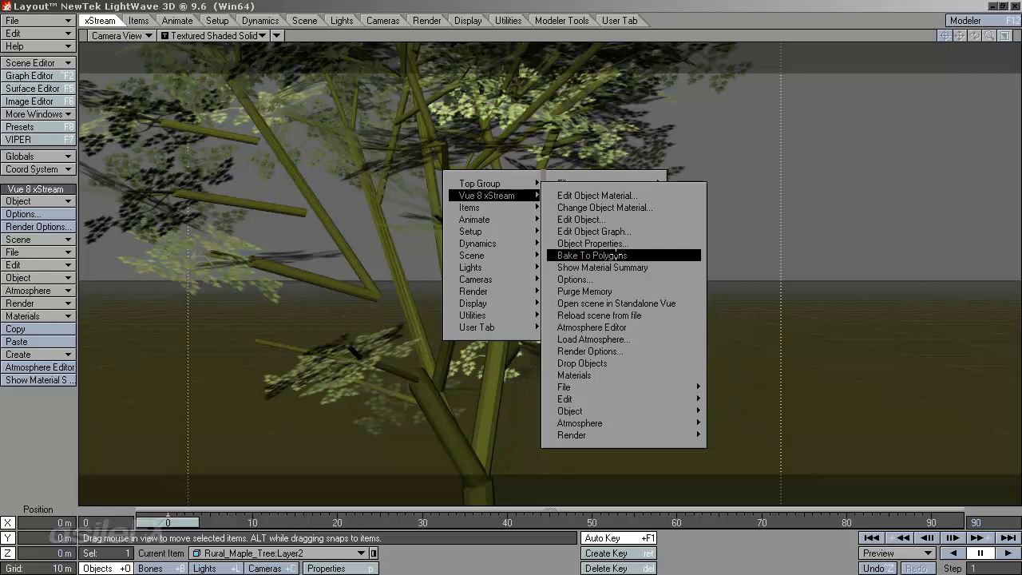
click(359, 143)
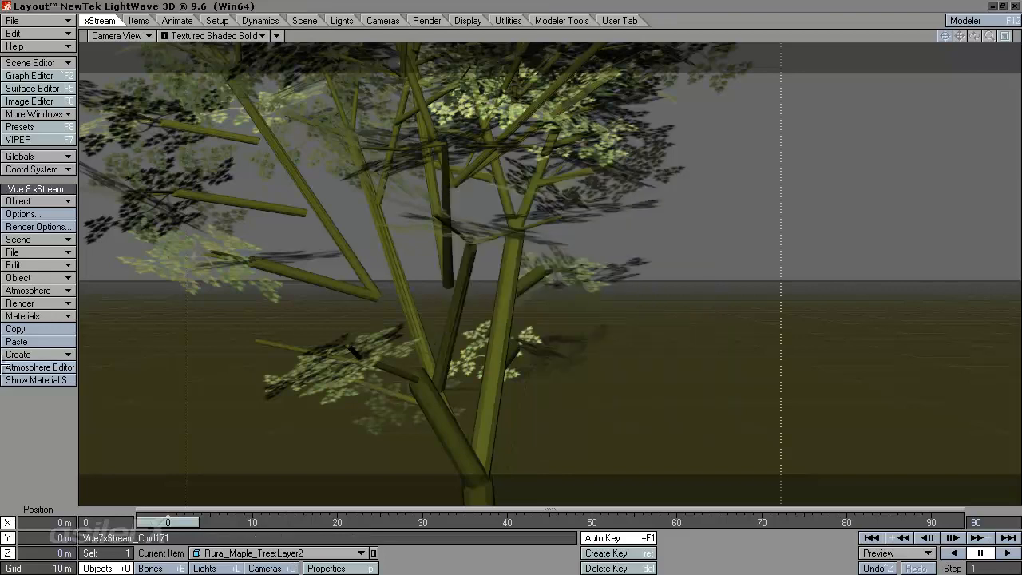
click(47, 252)
click(59, 431)
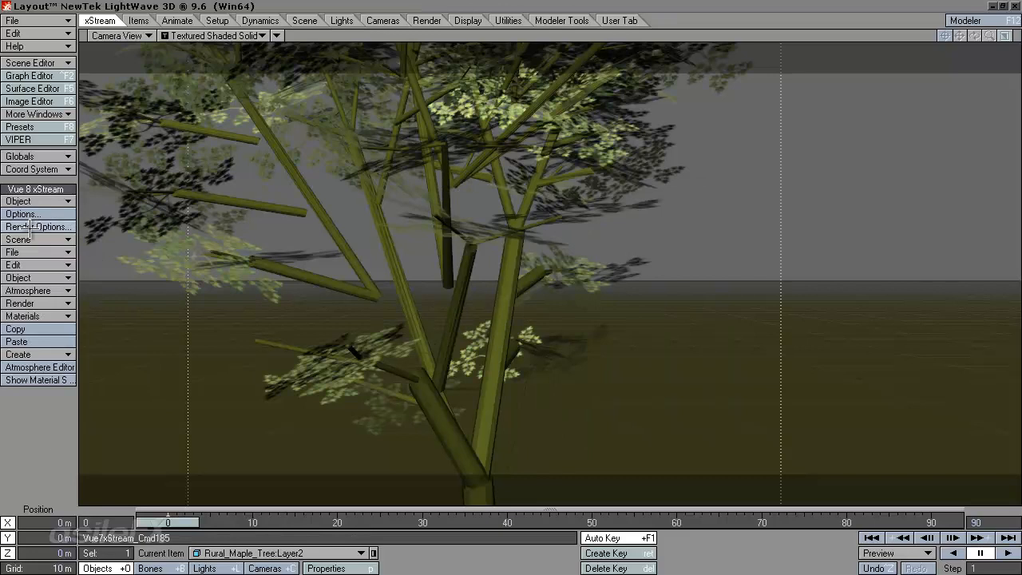
Bake the Rural Maple Tree to polygons with the bake quality slightly above the middle of its range
click(30, 273)
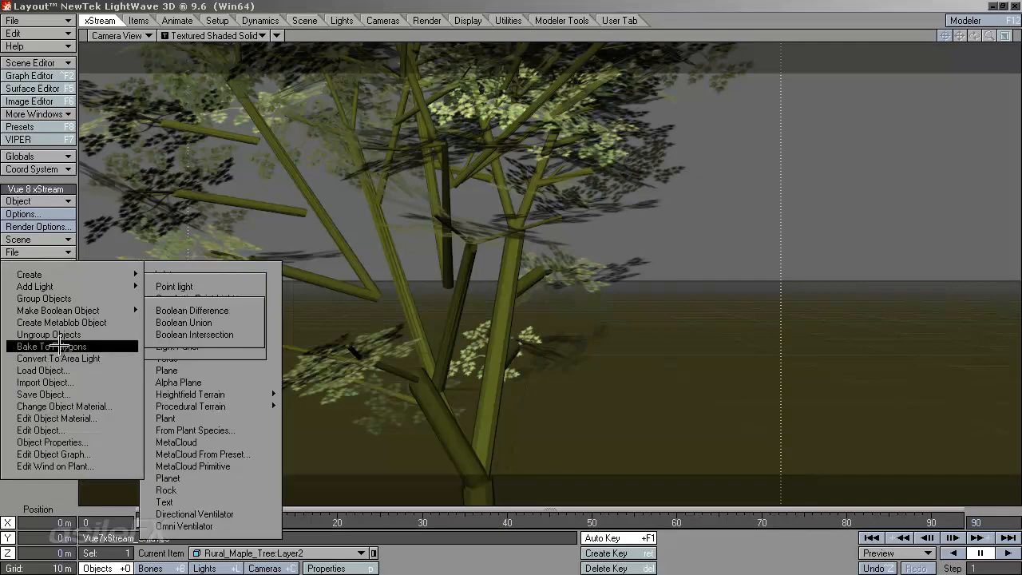
click(94, 346)
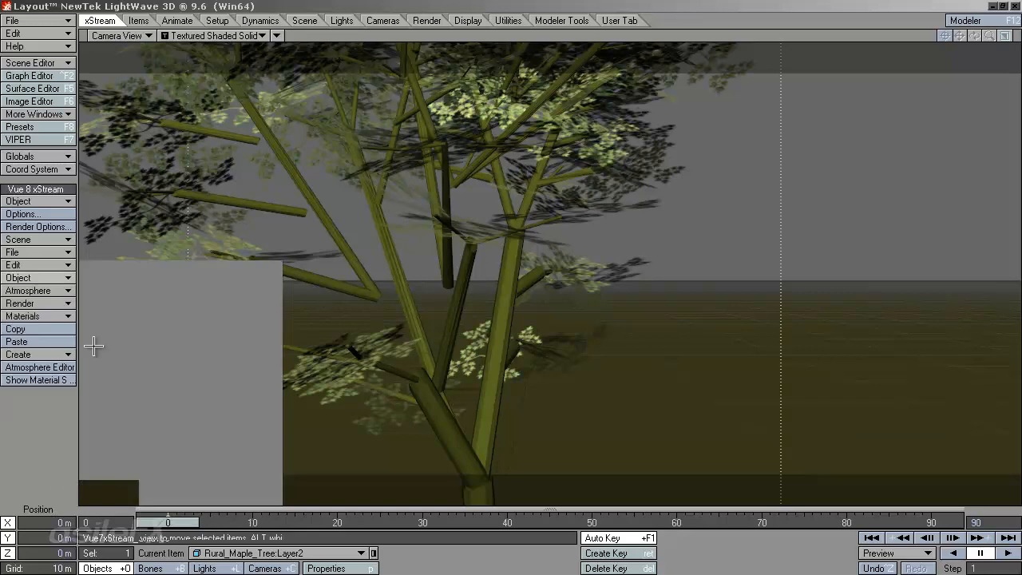
drag(800, 348, 849, 348)
drag(791, 298, 500, 185)
drag(522, 237, 564, 234)
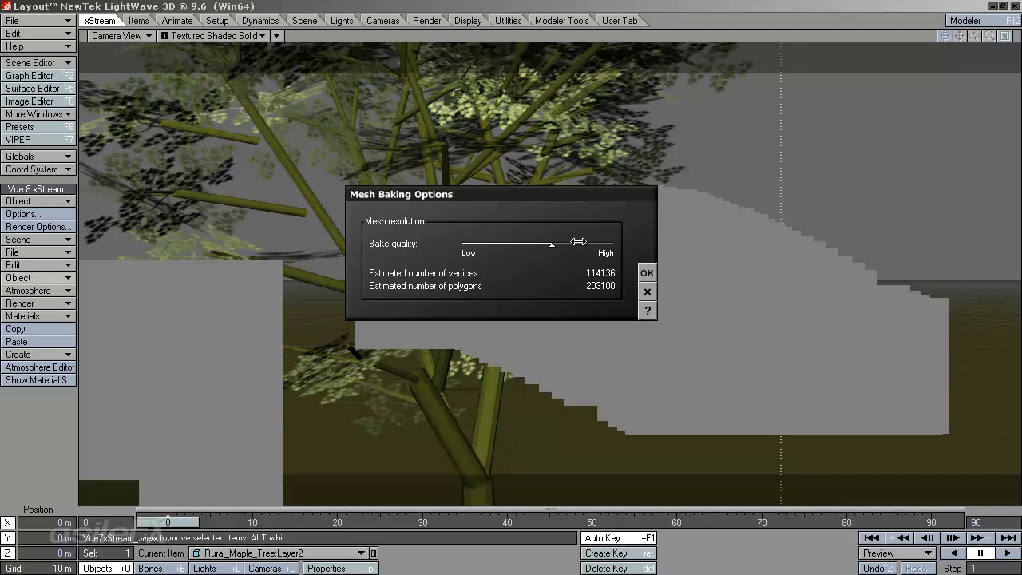
click(647, 271)
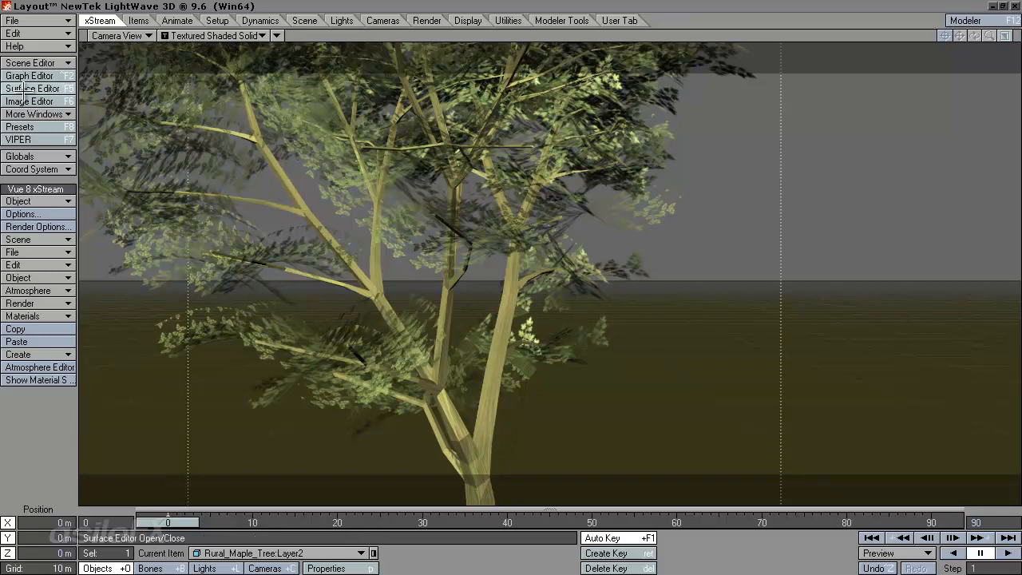
Inspect the color texture of the baked tree's xStreamSurface_4 surface, including its image and UV projection
click(30, 89)
click(95, 122)
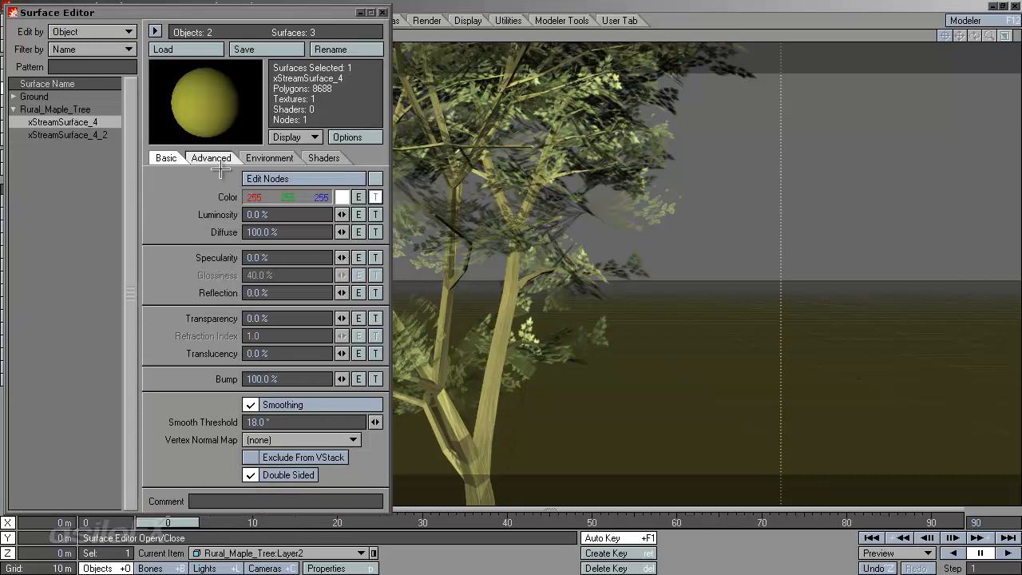
click(375, 197)
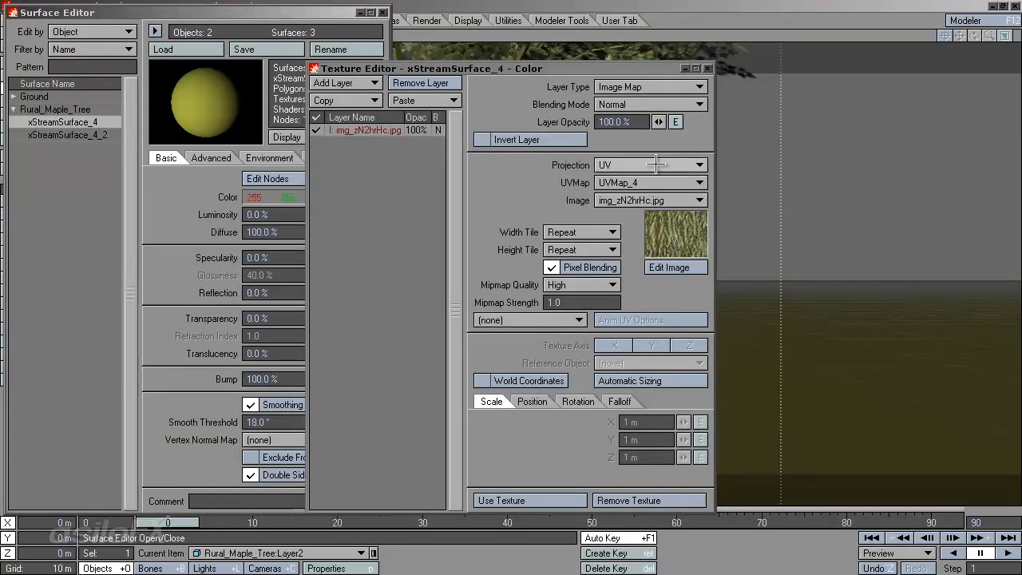
click(559, 501)
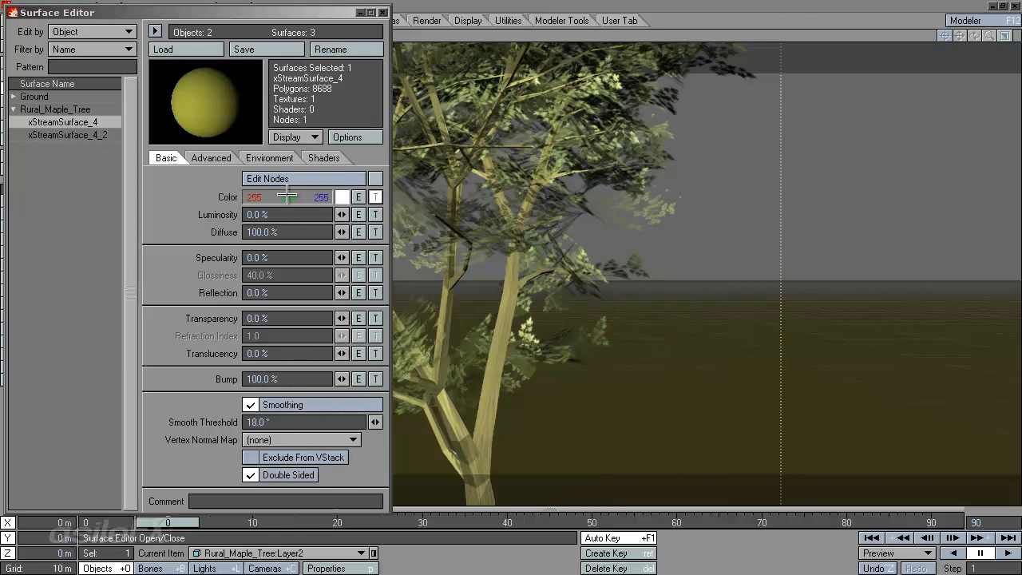
Set the UV map of xStreamSurface_4's color texture to UVMap_3 and apply the texture
click(375, 197)
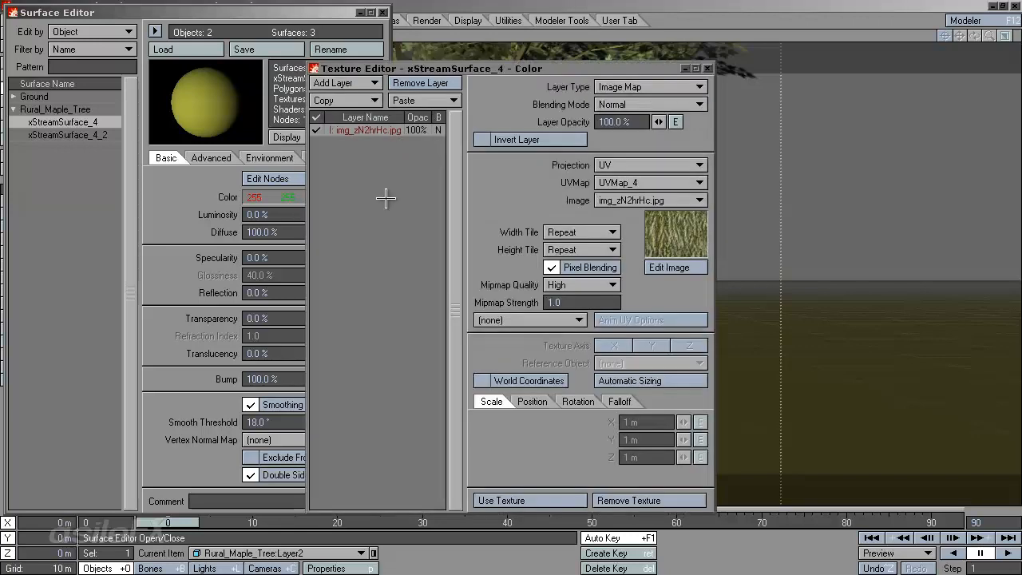
click(635, 182)
click(636, 180)
click(696, 183)
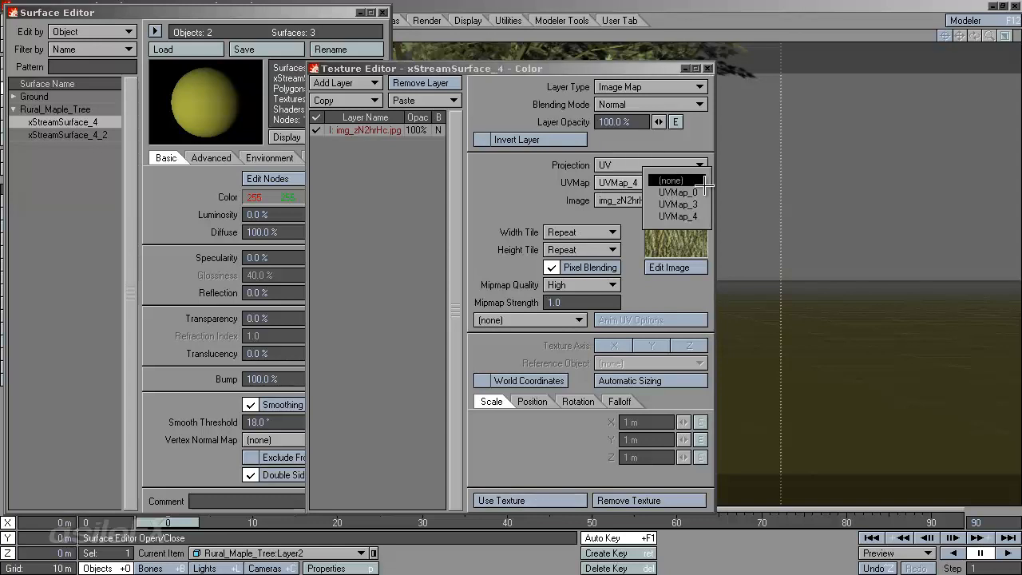
click(694, 204)
click(547, 500)
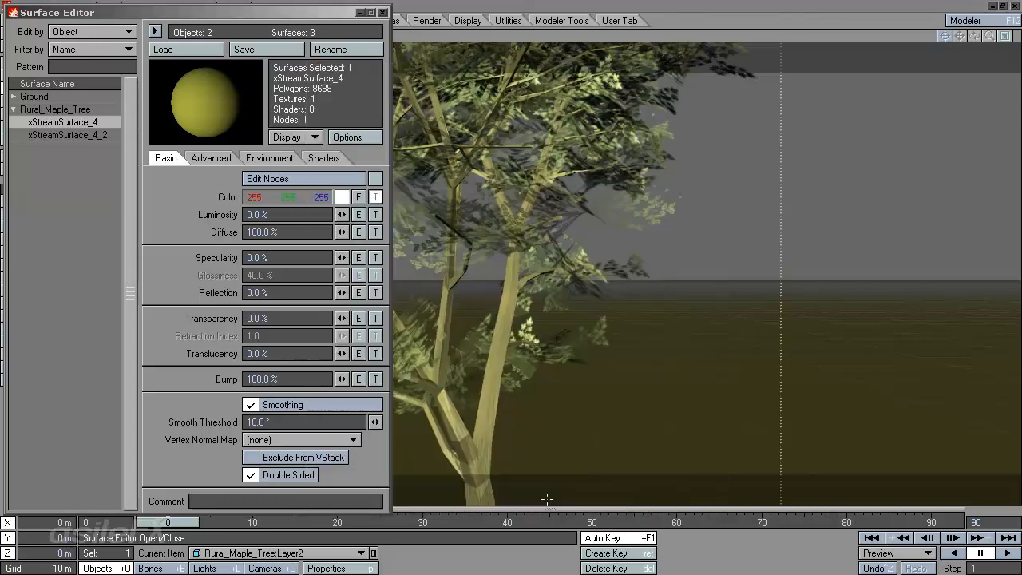
Inspect the color texture of the xStreamSurface_4_2 leaf surface and close the texture and surface editors
click(95, 134)
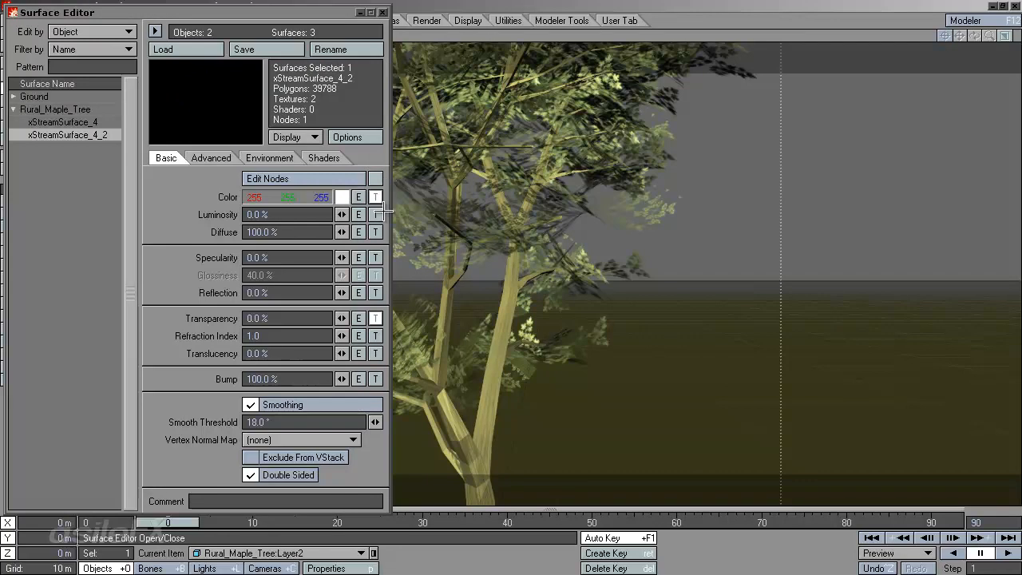
click(375, 197)
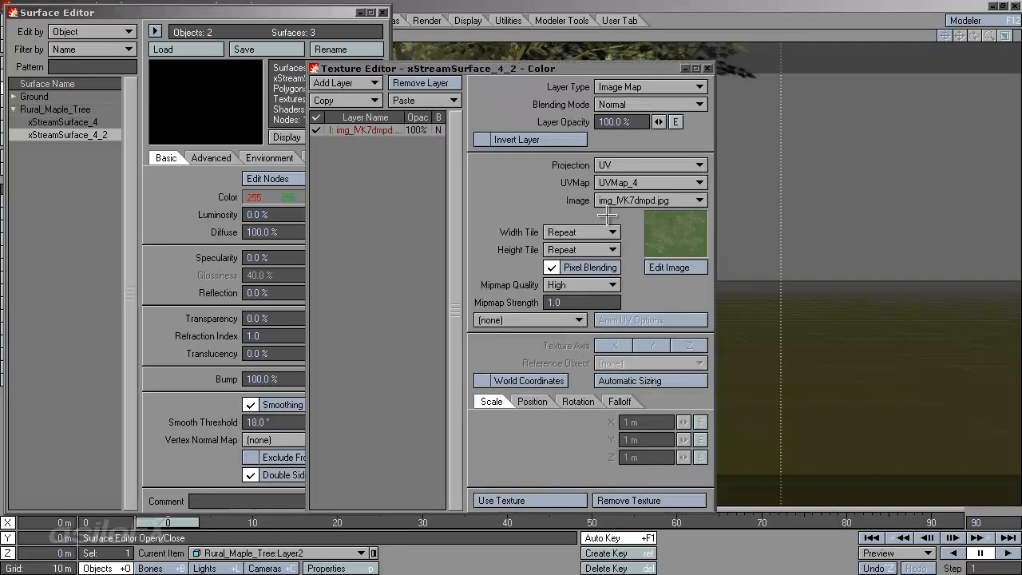
click(531, 500)
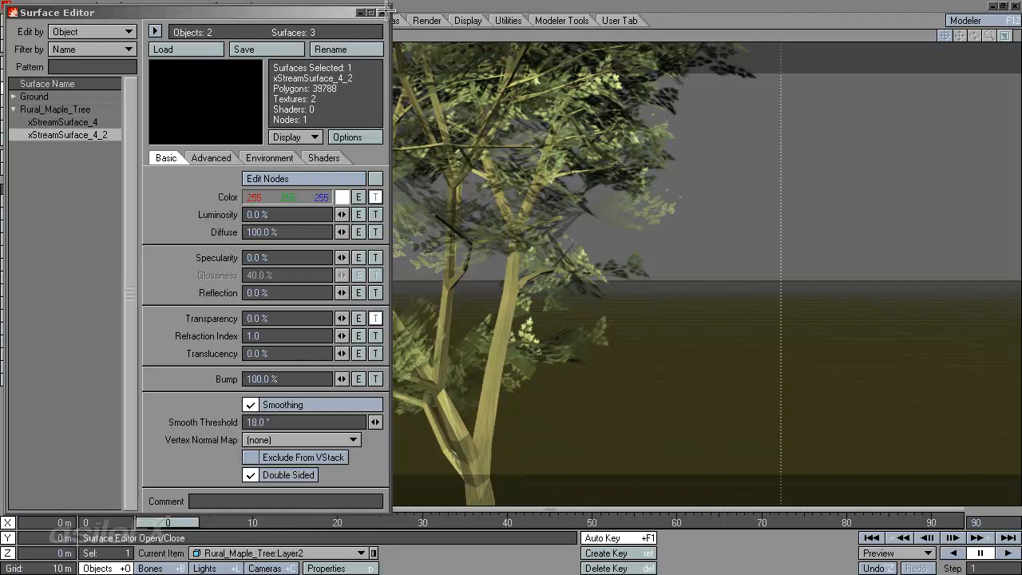
click(384, 12)
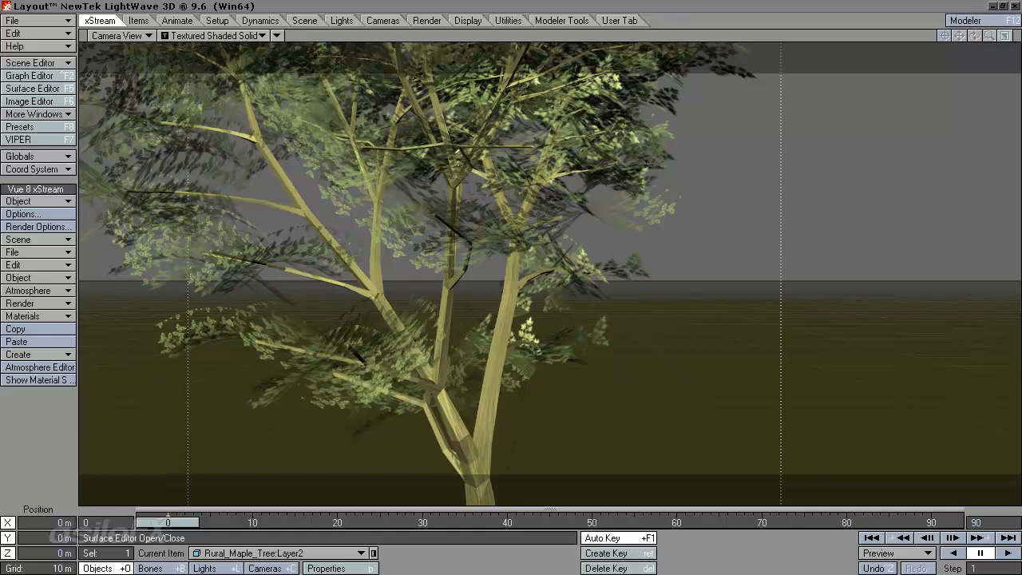
Save the current baked tree object as Rural_Maple_Tree in the Objects folder
click(47, 21)
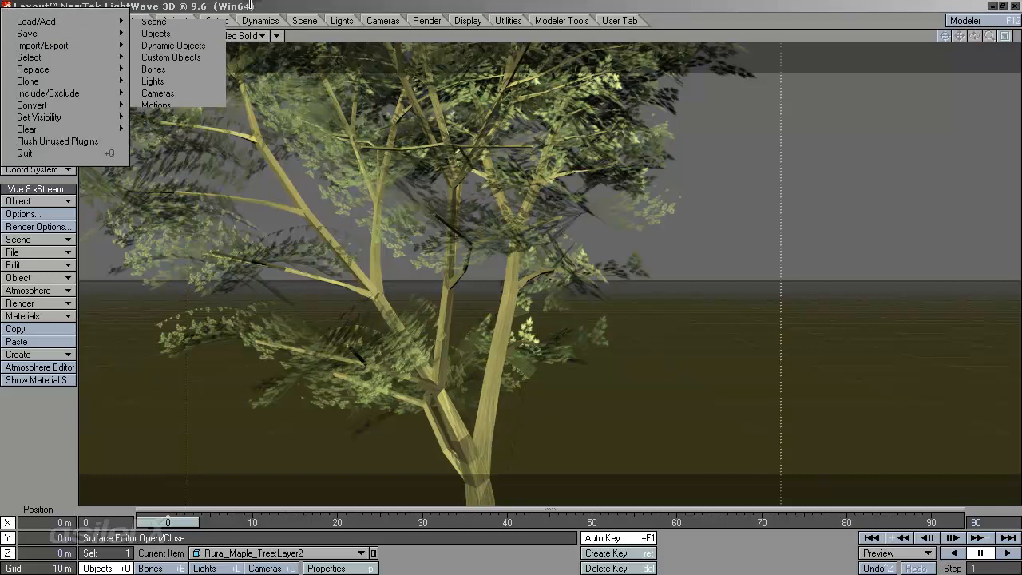
mouse_move(107, 33)
mouse_move(168, 45)
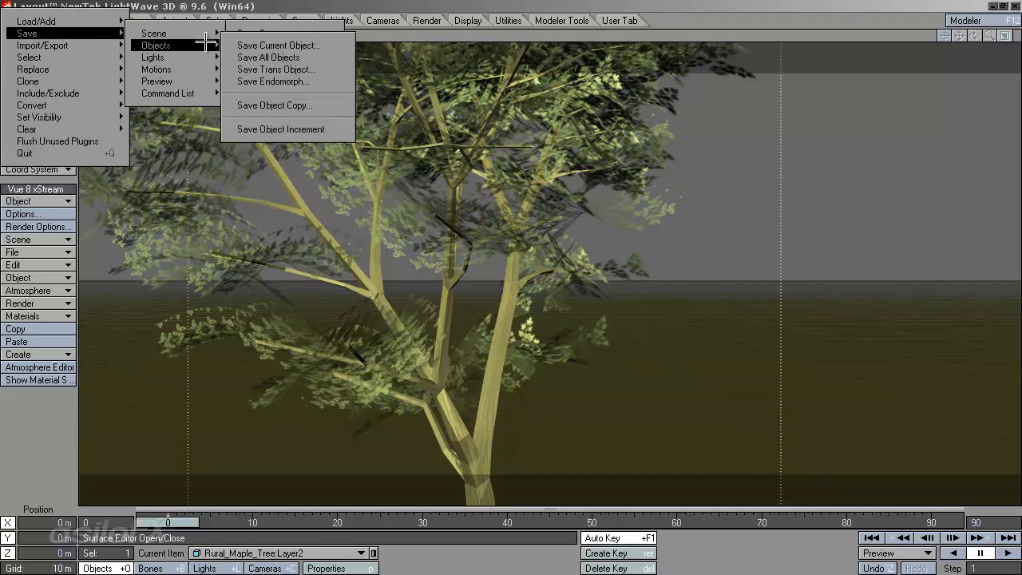
click(275, 46)
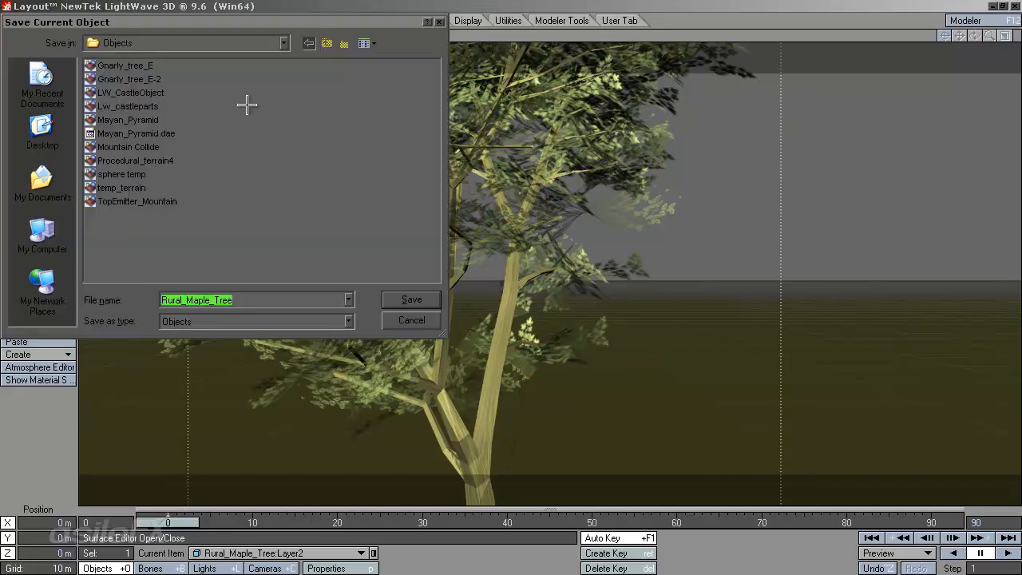
click(391, 300)
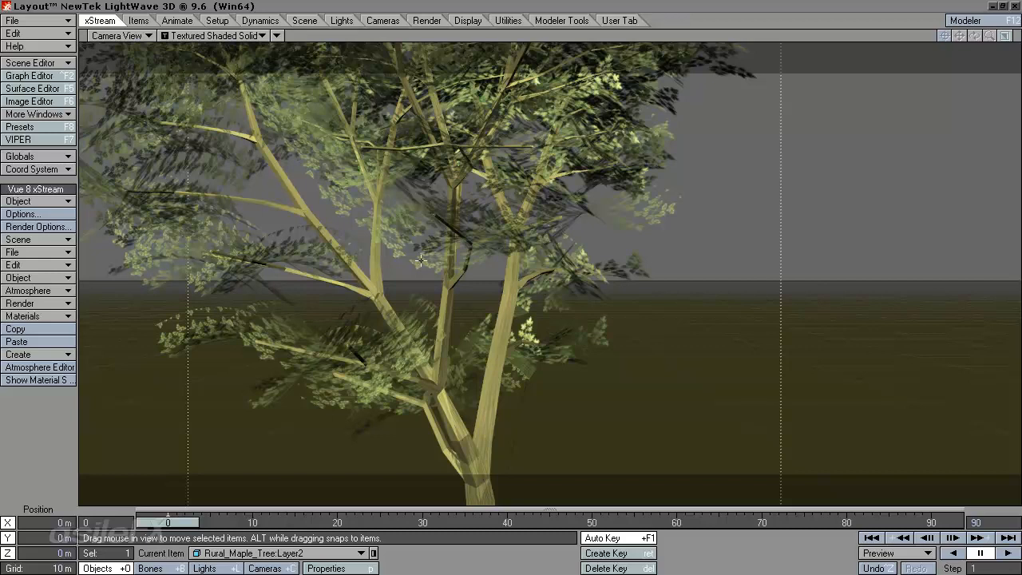
Edit the baked tree in Vue 8 xStream and split its mesh by material into separate objects
ctrl+shift+click(421, 194)
mouse_move(423, 205)
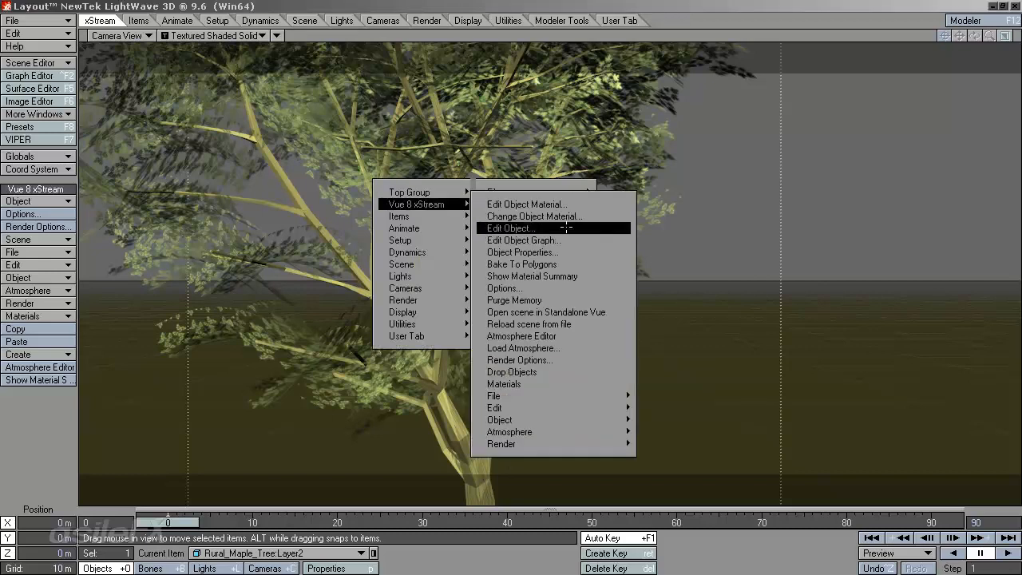
click(511, 228)
drag(667, 294, 482, 127)
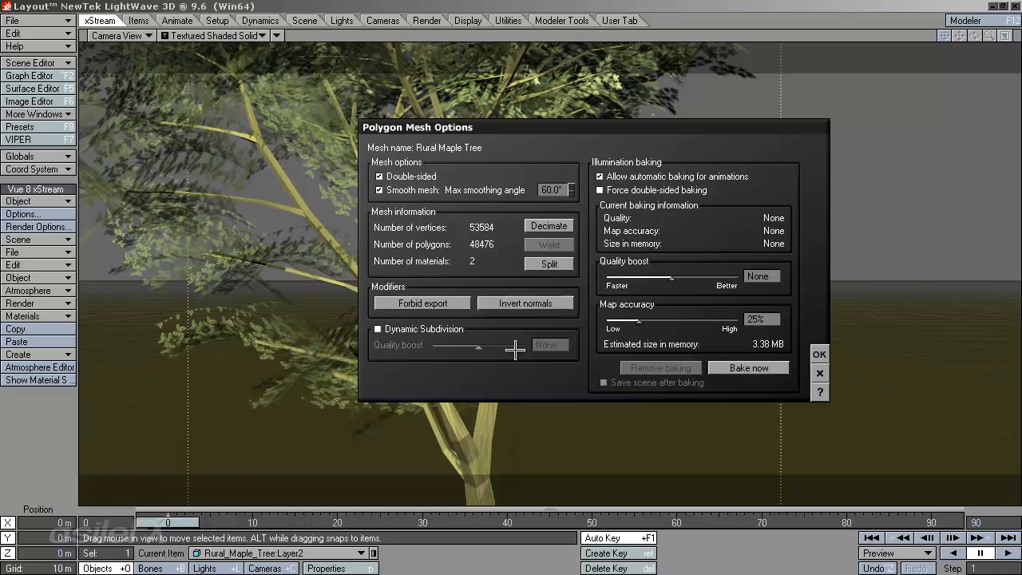
click(544, 265)
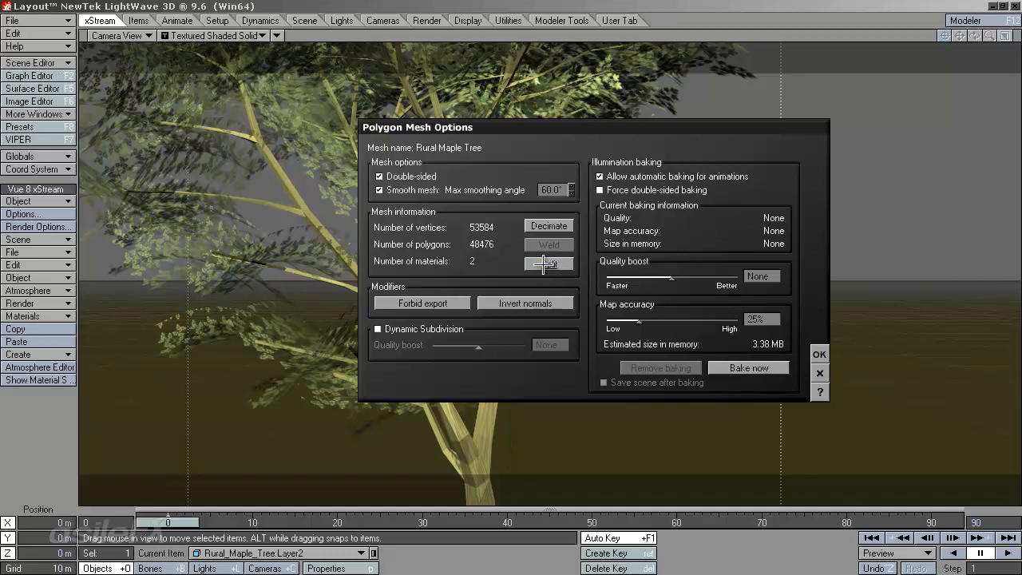
click(820, 354)
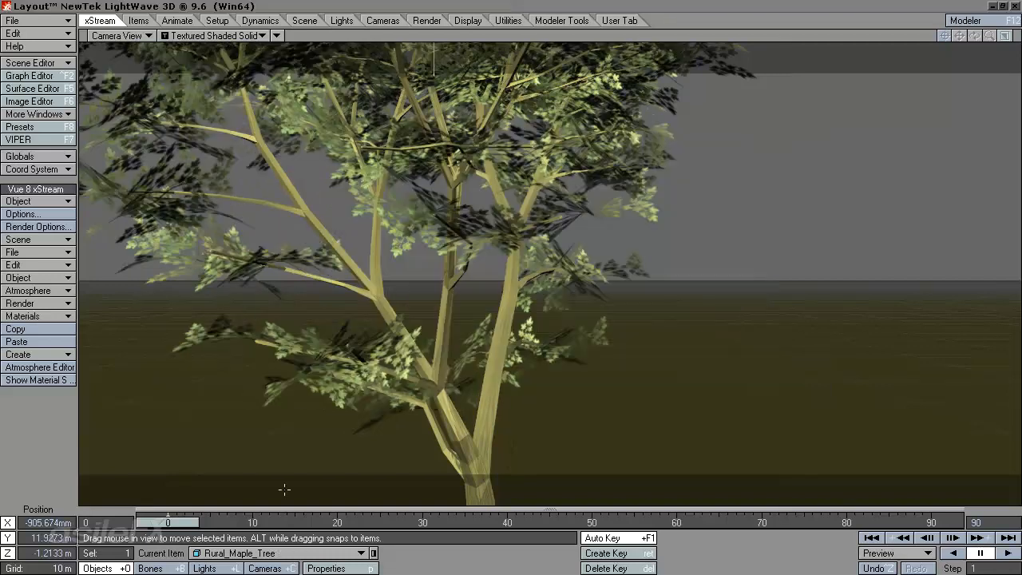
Examine the split objects by selecting Bark:Layer2, Maple_Leaf:Layer2 and the parent Rural_Maple_Tree in turn
click(304, 553)
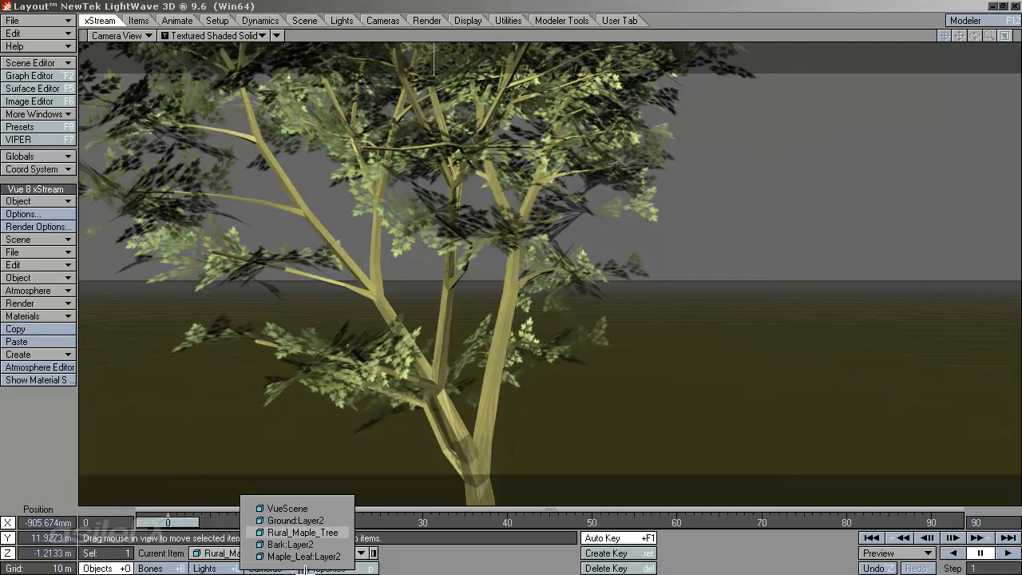
click(337, 533)
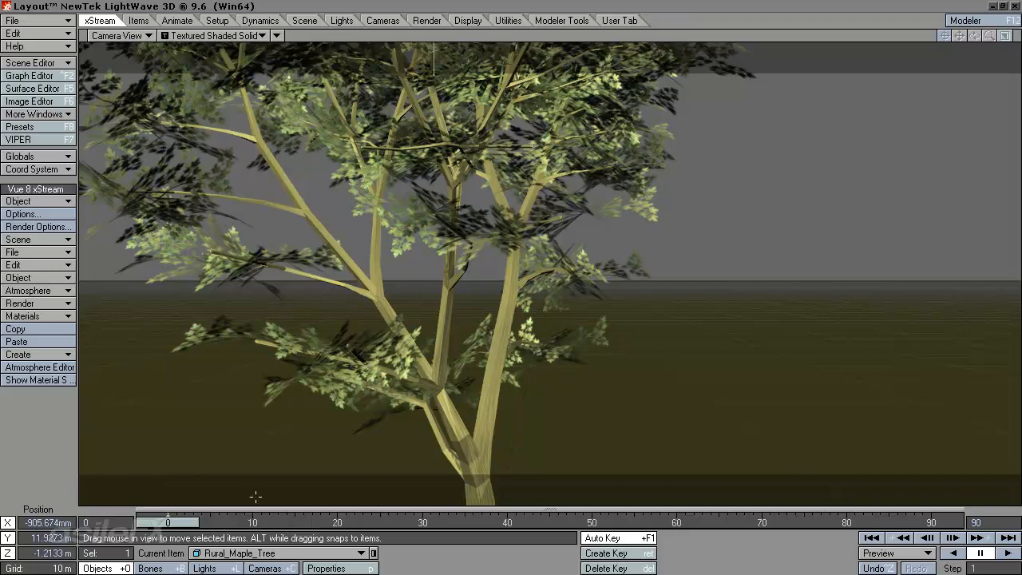
click(272, 552)
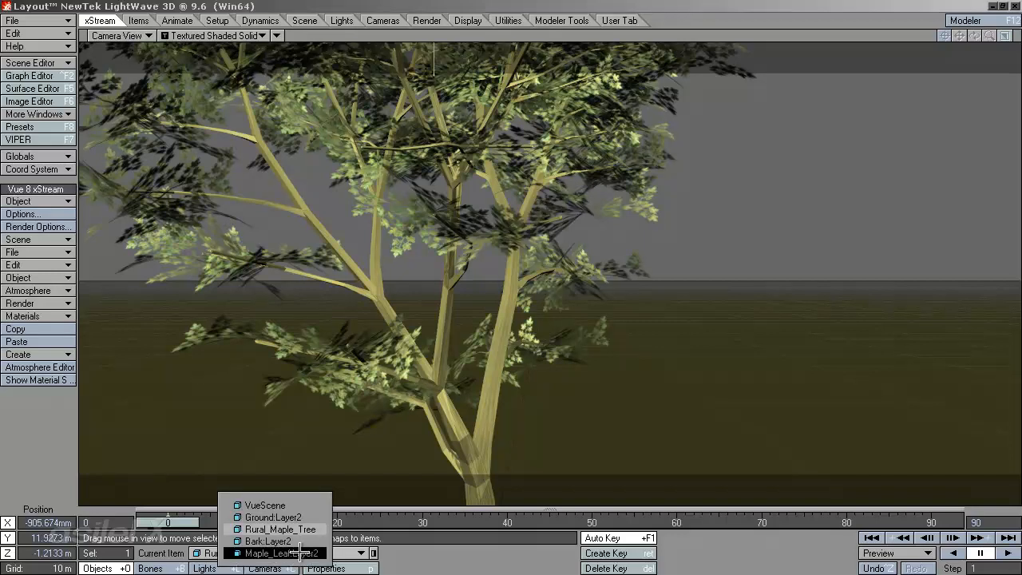
click(270, 541)
click(276, 553)
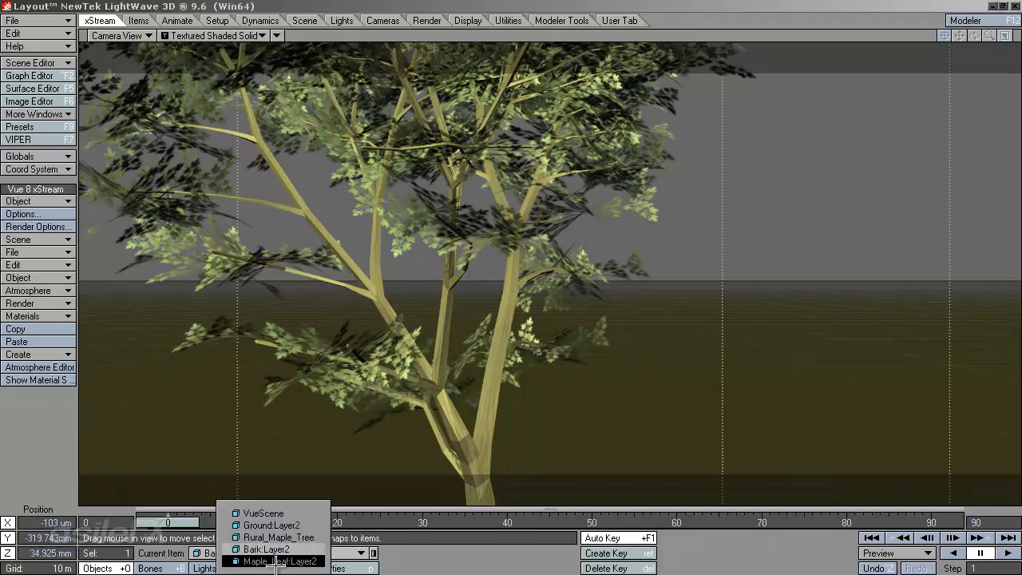
click(275, 562)
click(288, 554)
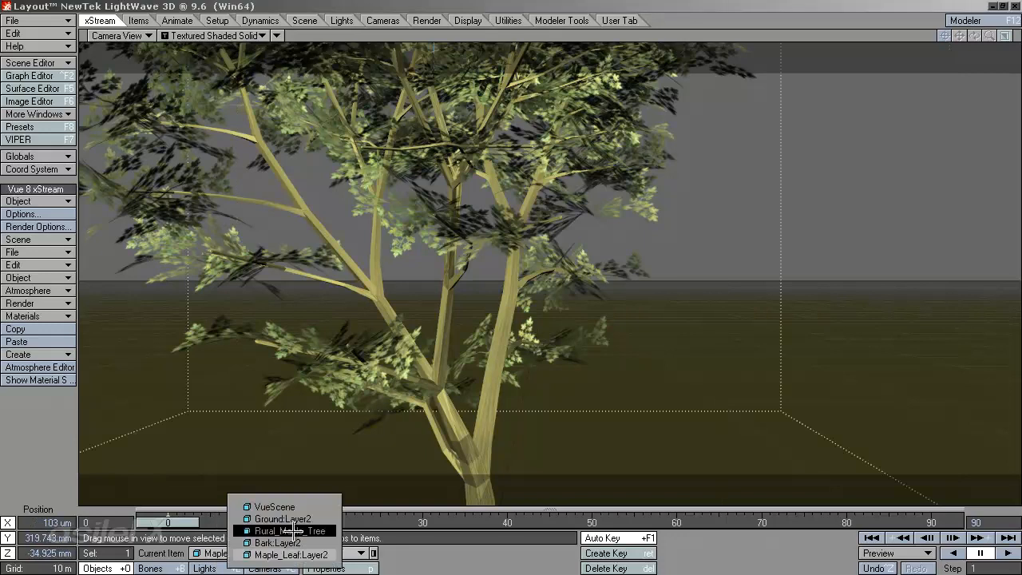
click(330, 530)
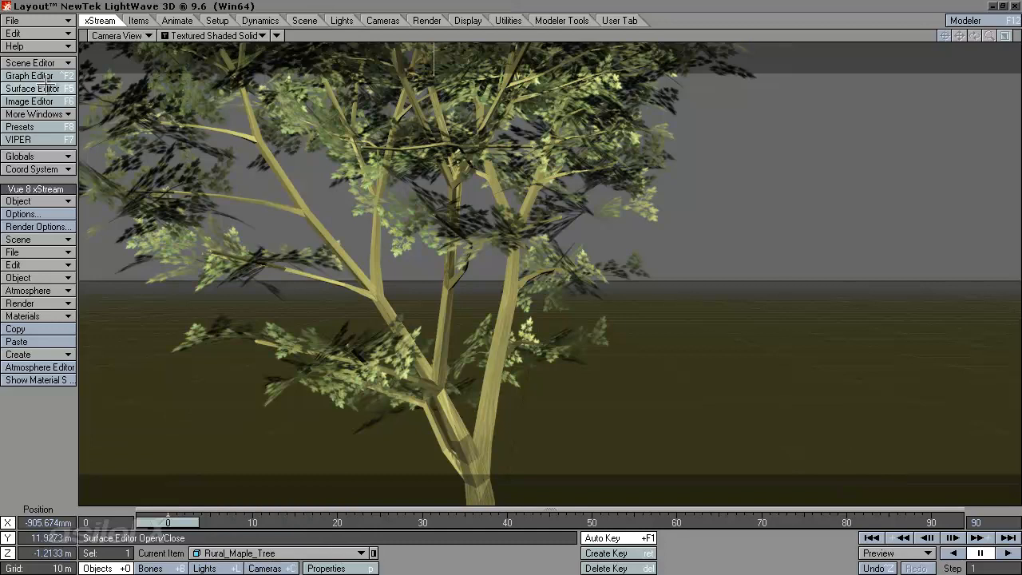
Inspect in the Scene Editor how the bark and leaf objects are parented under Rural_Maple_Tree
click(51, 62)
click(48, 62)
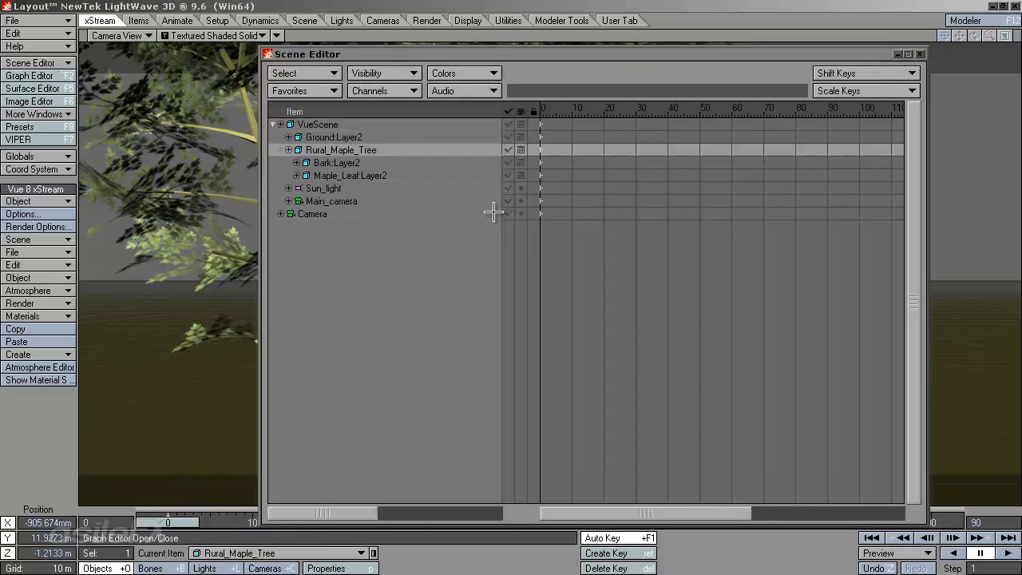
click(353, 162)
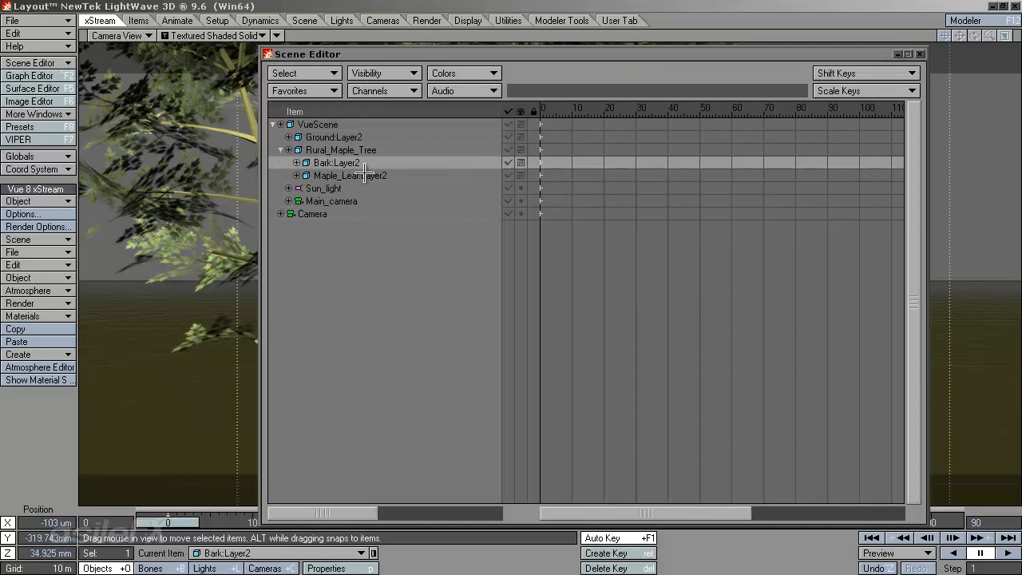
click(360, 150)
click(363, 175)
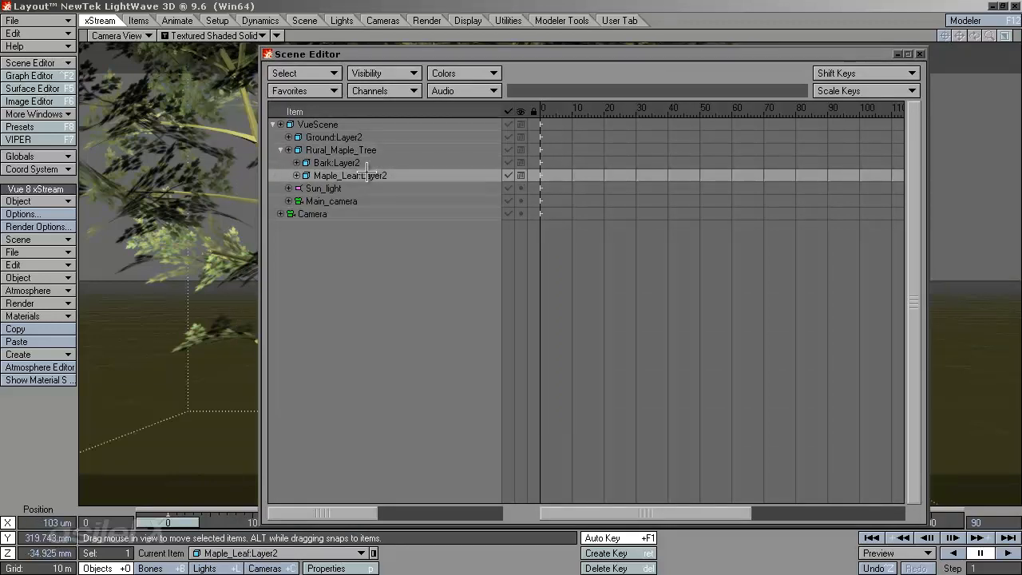
click(351, 150)
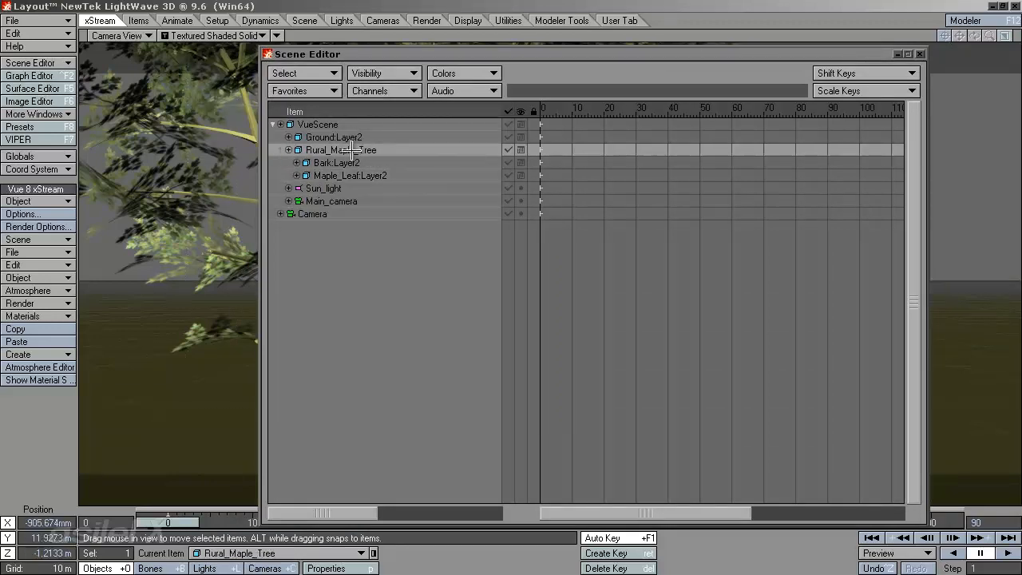
click(918, 54)
Try to save all objects of the scene with Rural_Maple_Tree as the current item
click(36, 21)
mouse_move(32, 38)
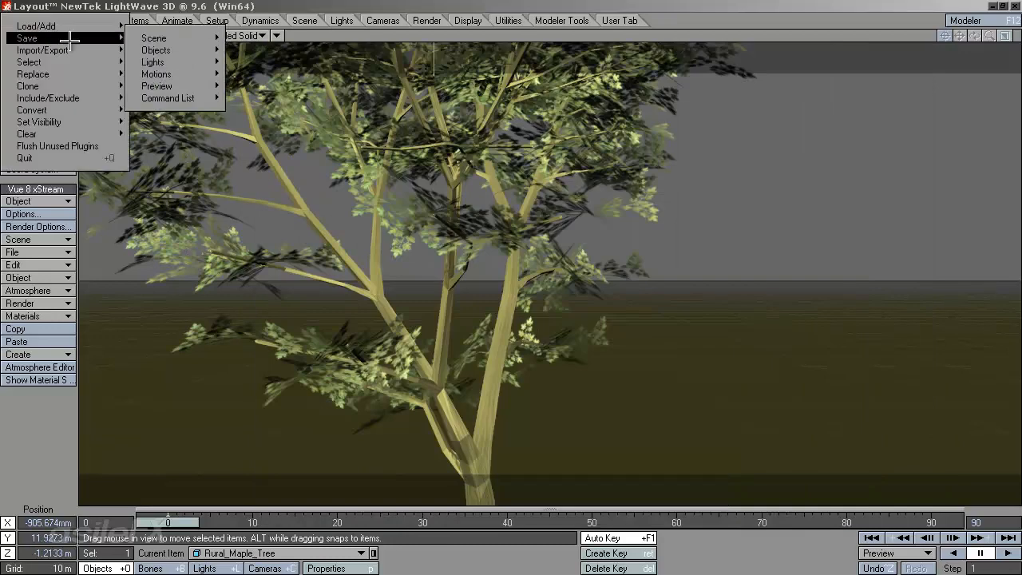
mouse_move(160, 38)
mouse_move(210, 48)
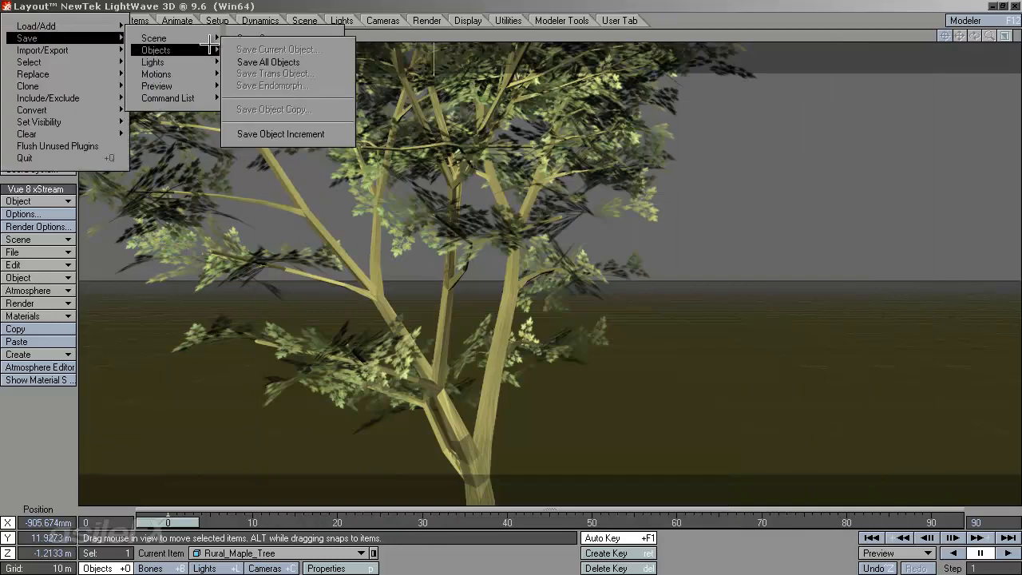
click(268, 62)
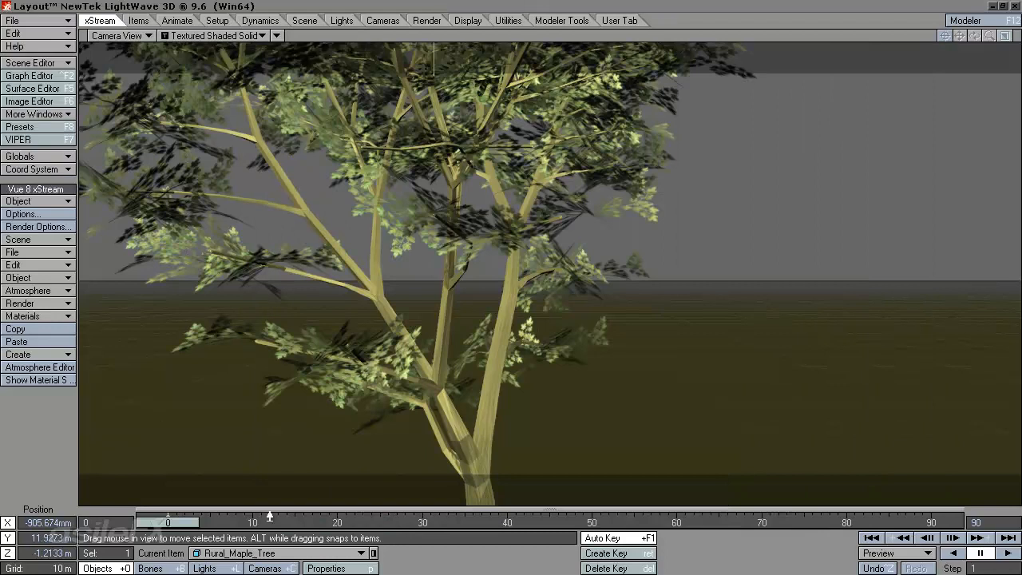
Save the Bark:Layer2 object as Maple_Bark in the Objects folder
click(271, 551)
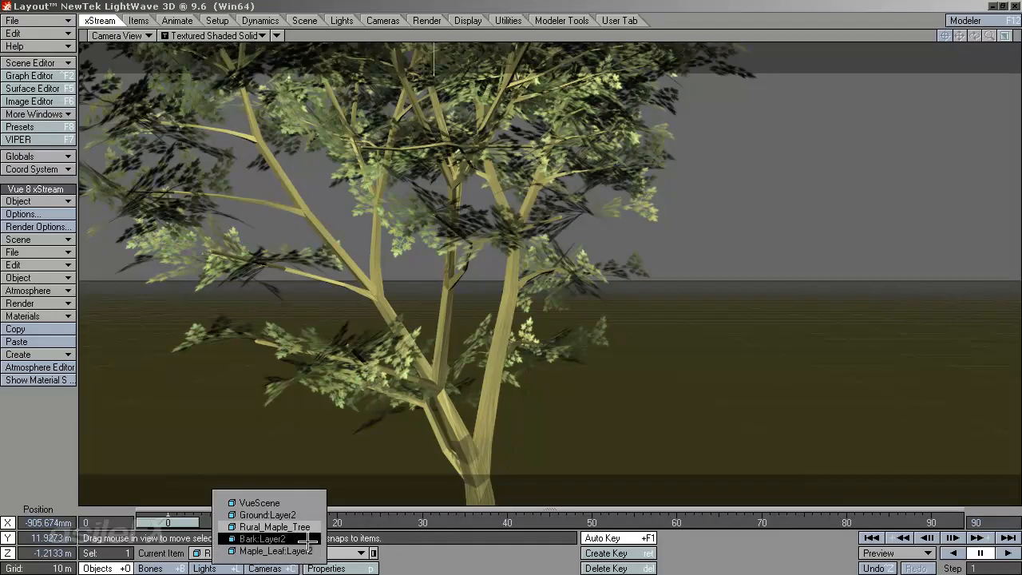
click(264, 539)
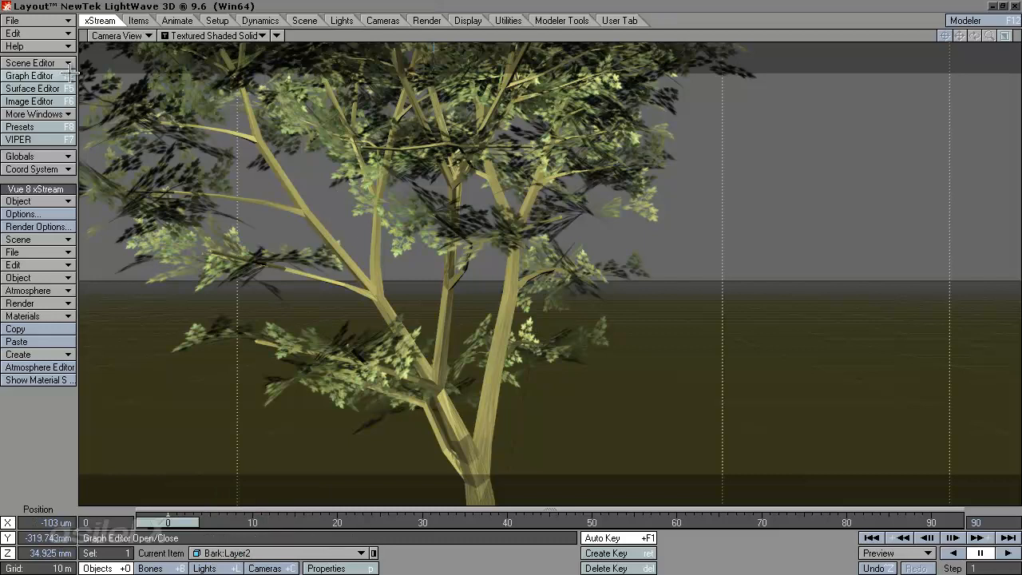
click(268, 553)
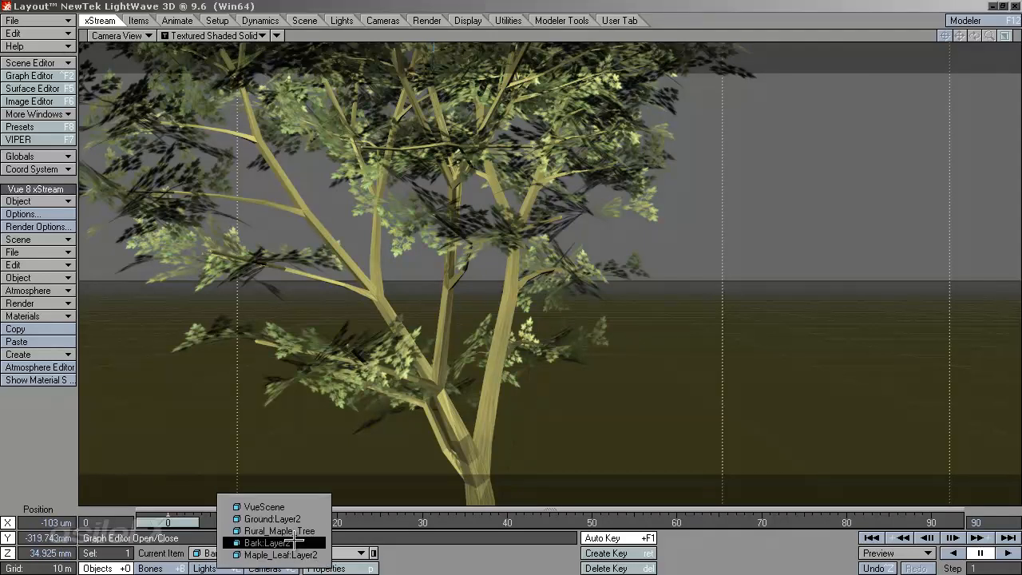
click(271, 544)
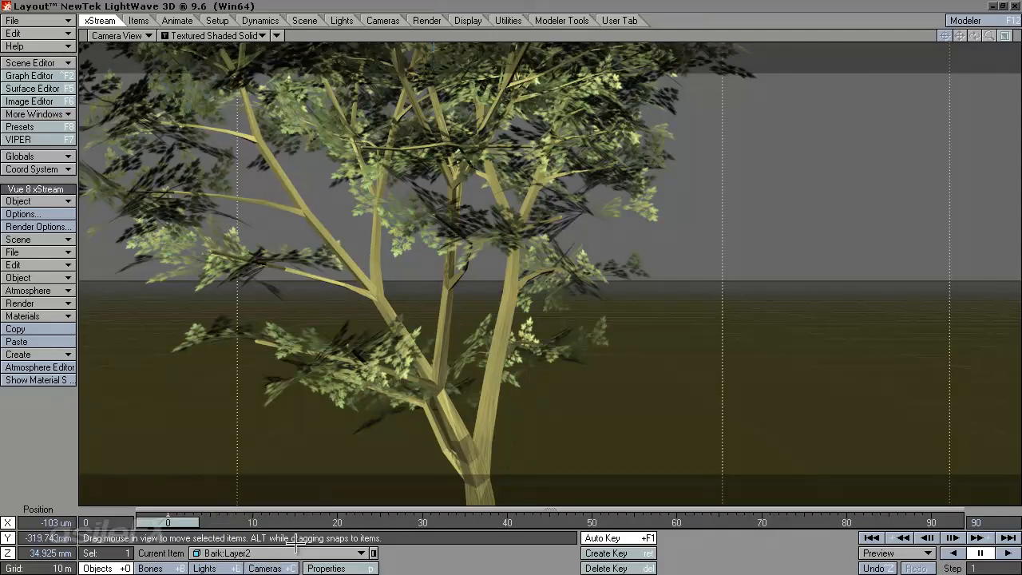
click(60, 20)
mouse_move(104, 32)
mouse_move(204, 44)
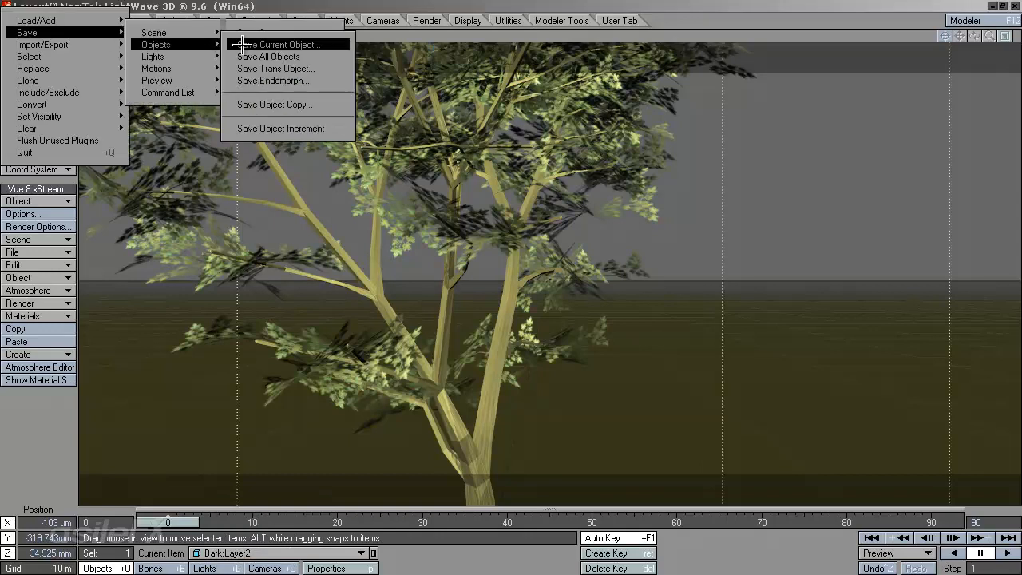
click(327, 45)
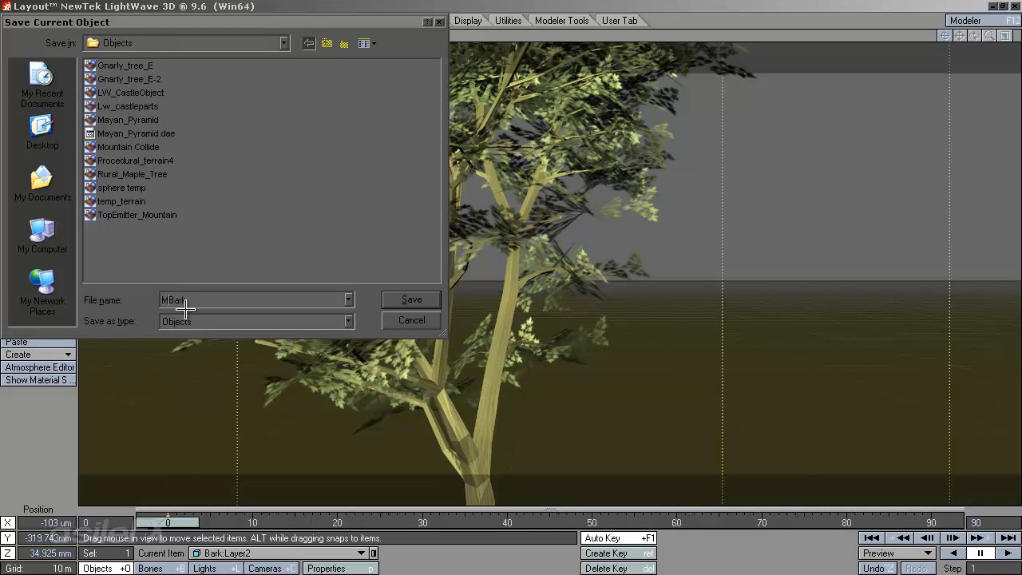
key(Return)
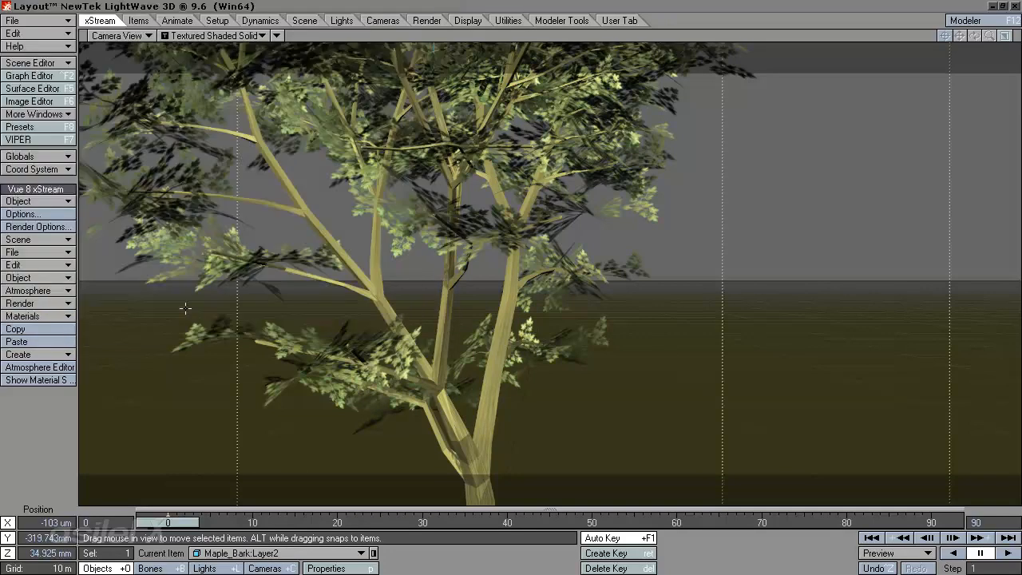
Save the Maple_Leaf:Layer2 object as Maple_Leaf in the Objects folder
click(287, 552)
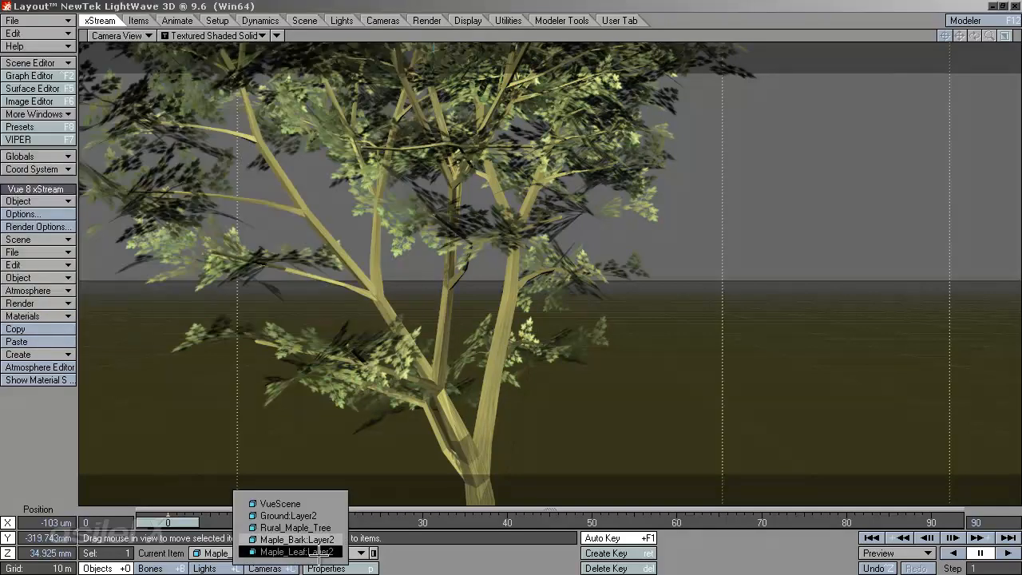
click(307, 551)
click(39, 20)
mouse_move(64, 37)
mouse_move(197, 37)
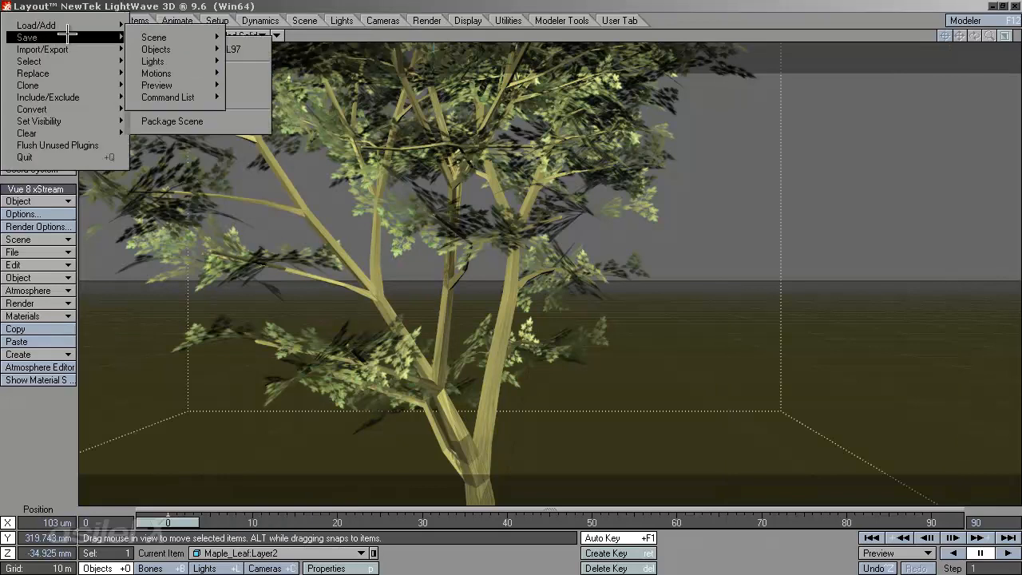
mouse_move(156, 49)
click(263, 49)
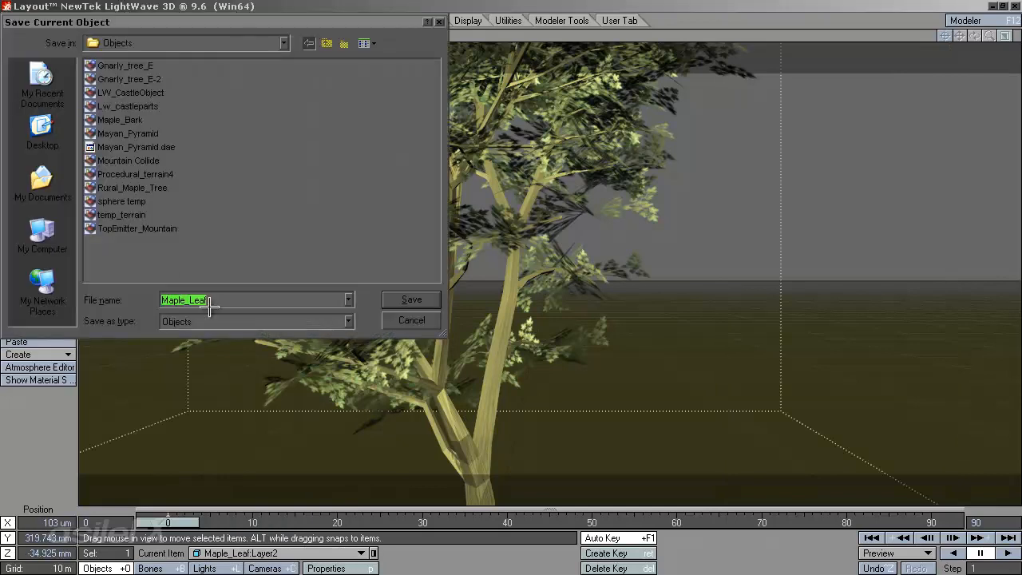
drag(190, 300, 346, 344)
click(410, 299)
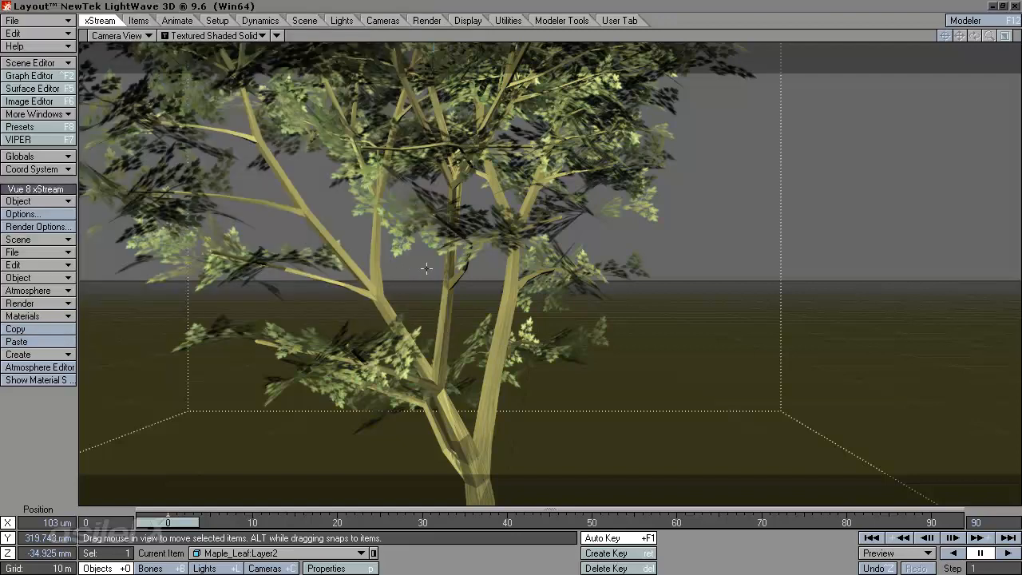
Switch to Modeler, fit the leaf geometry in view, and load the Maple_Bark object
click(969, 20)
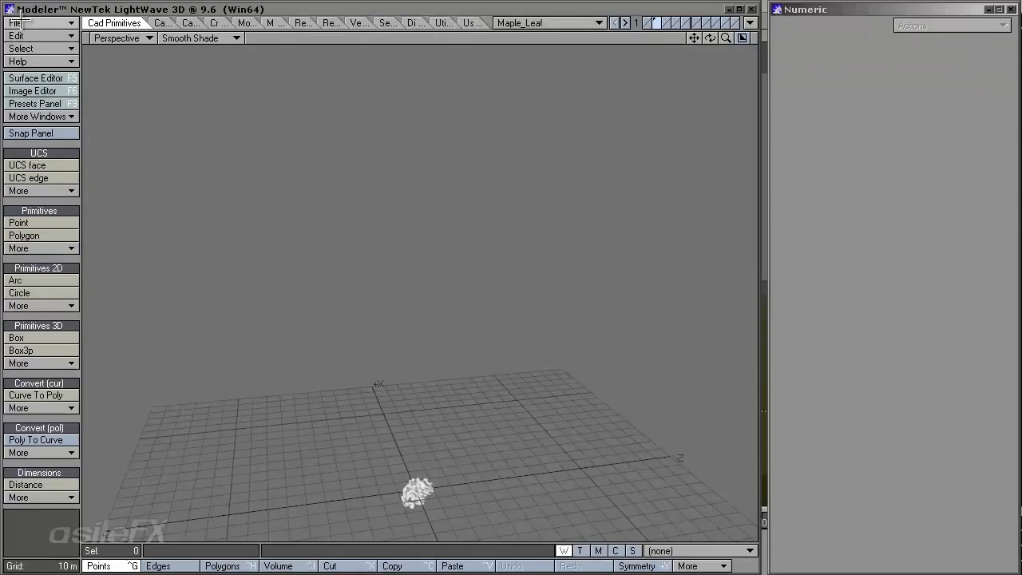
key(a)
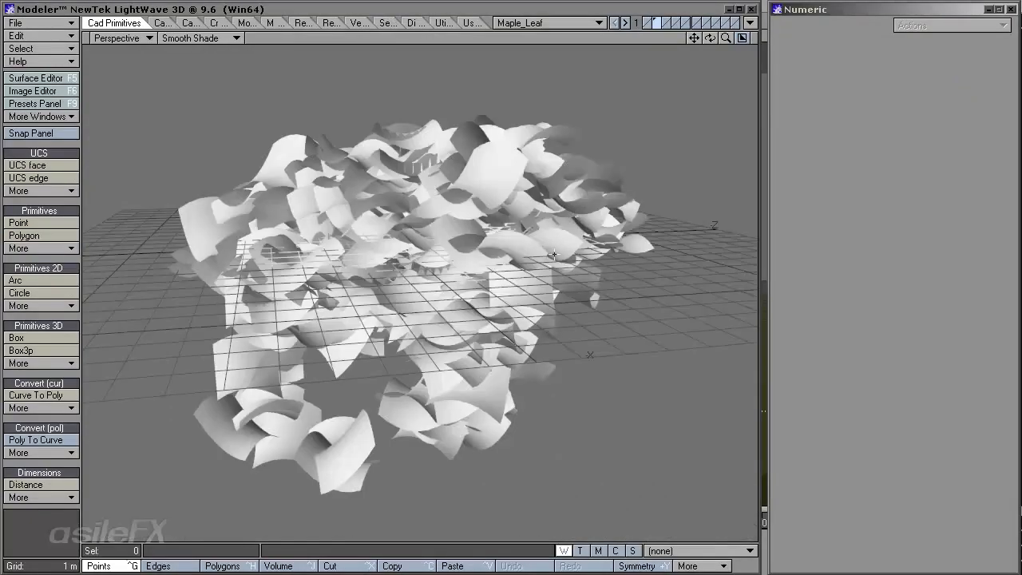
click(571, 22)
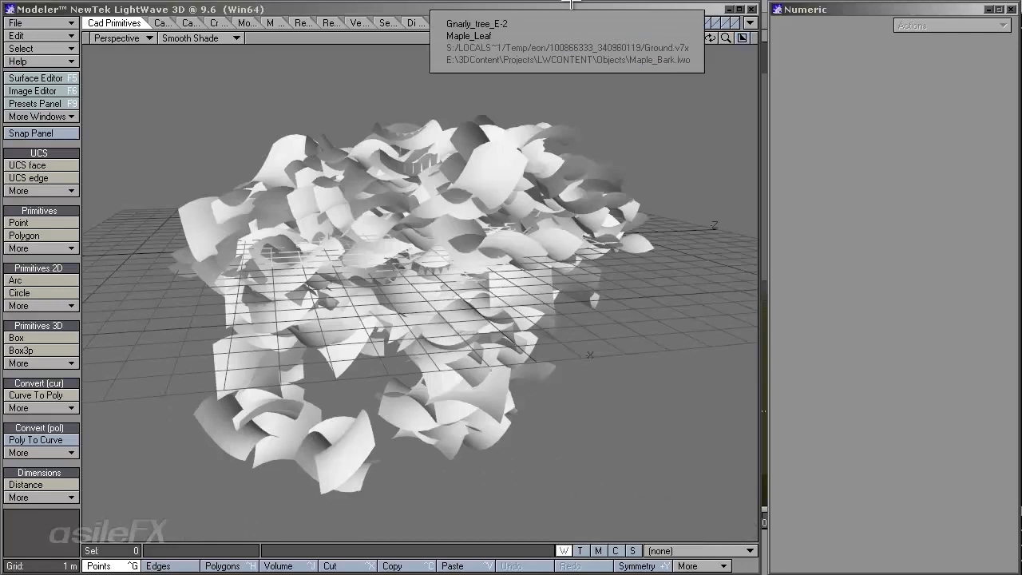
click(571, 60)
Merge the points of the Maple_Bark object using the Automatic range
drag(726, 39, 382, 277)
drag(709, 38, 399, 286)
key(m)
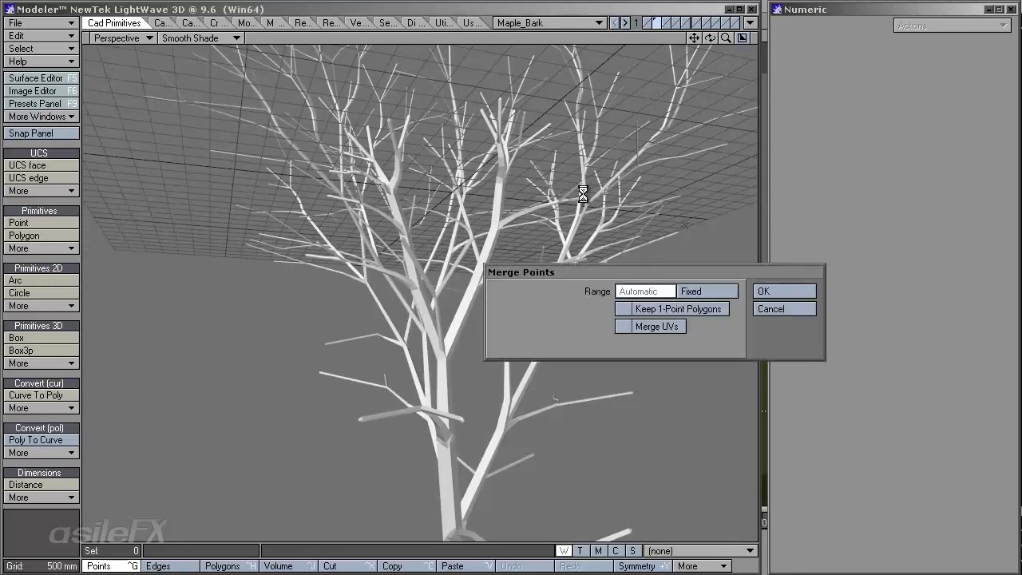
key(Return)
key(Return)
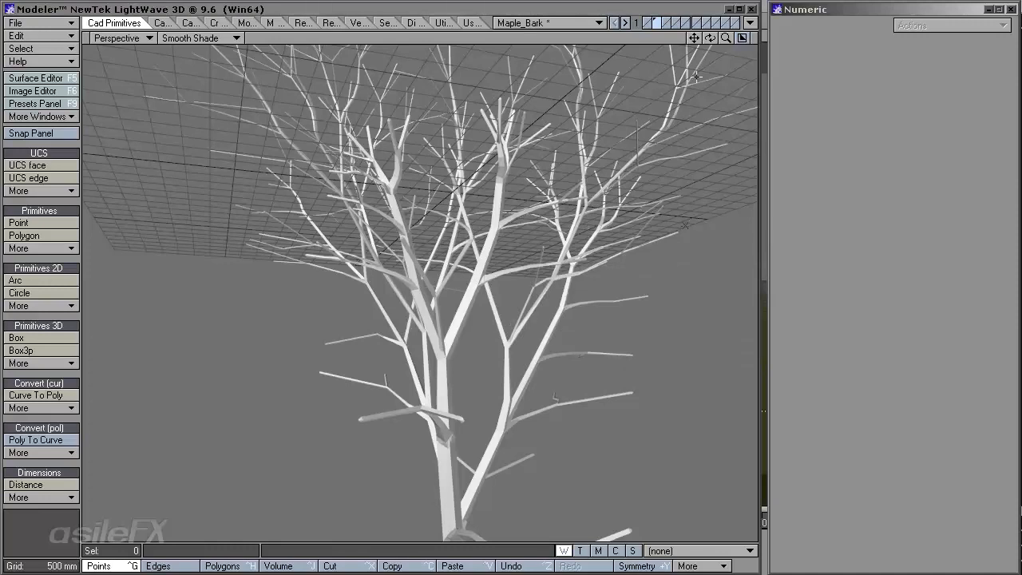
drag(710, 38, 376, 275)
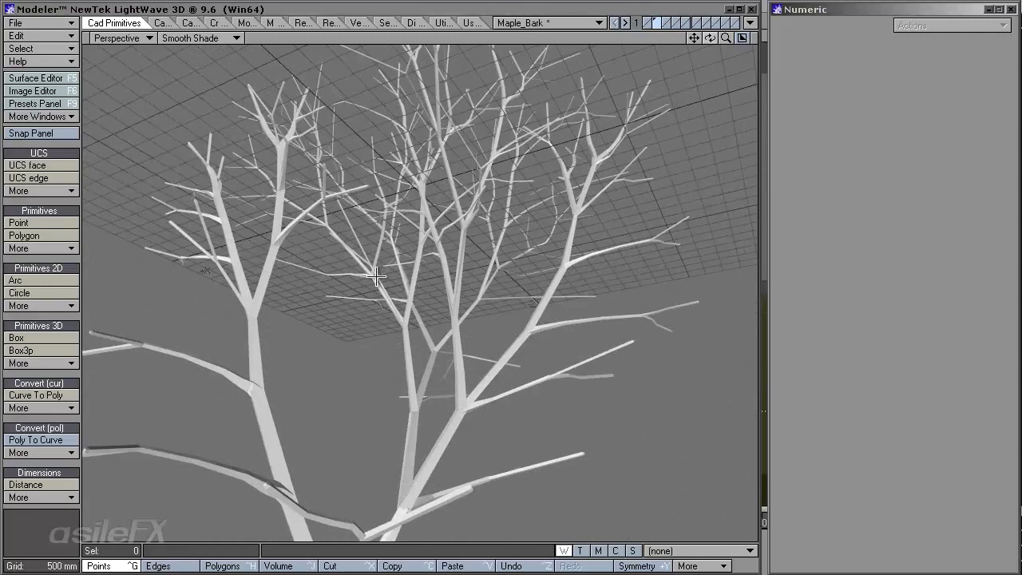
Merge the points of the Maple_Leaf object using the Automatic range
click(599, 22)
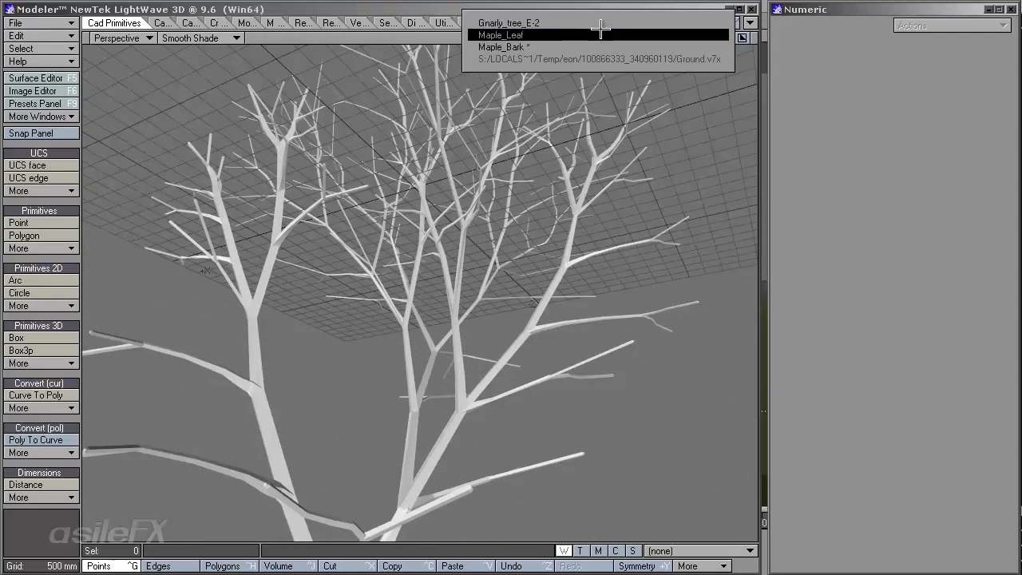
click(600, 28)
key(m)
key(Return)
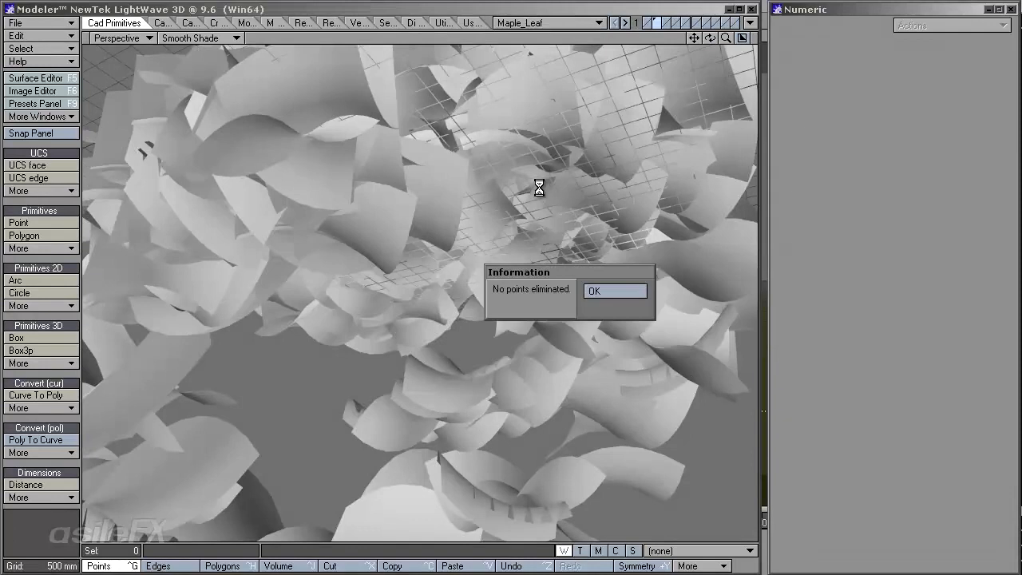
key(Return)
drag(726, 37, 390, 290)
drag(710, 37, 390, 290)
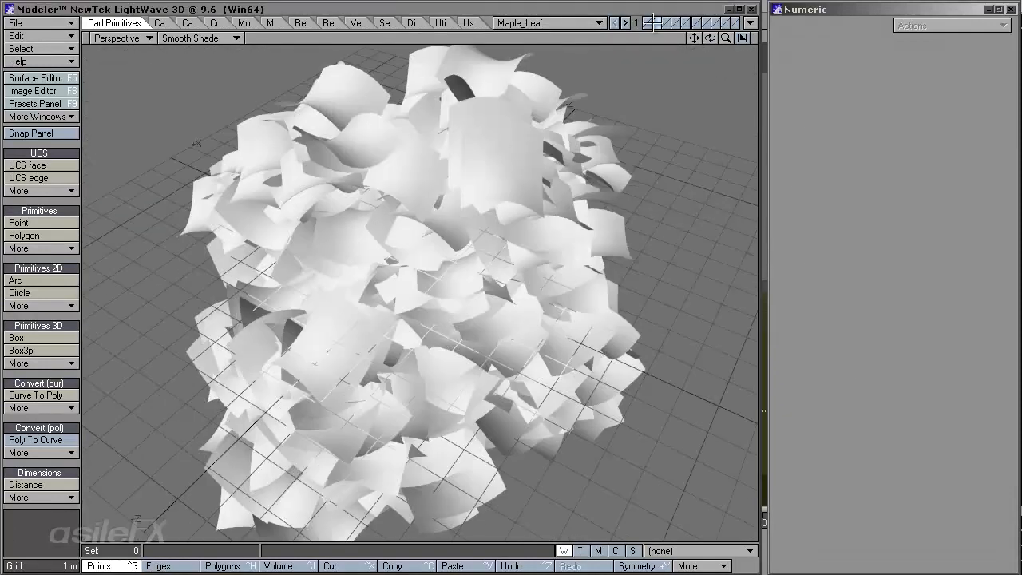
Examine the branches of Maple_Bark and check the list of loaded objects
click(548, 22)
click(543, 41)
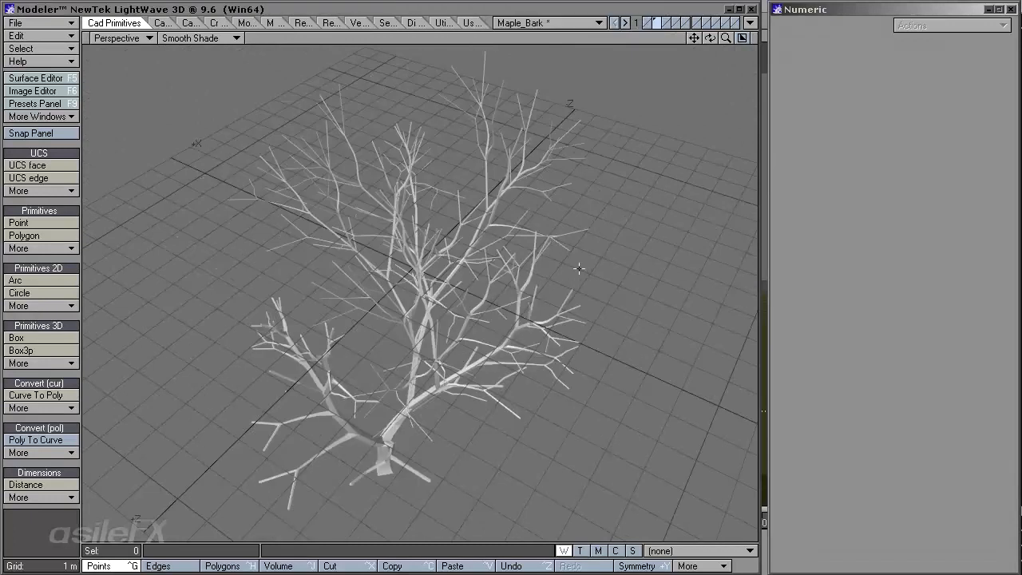
drag(710, 37, 378, 289)
click(574, 23)
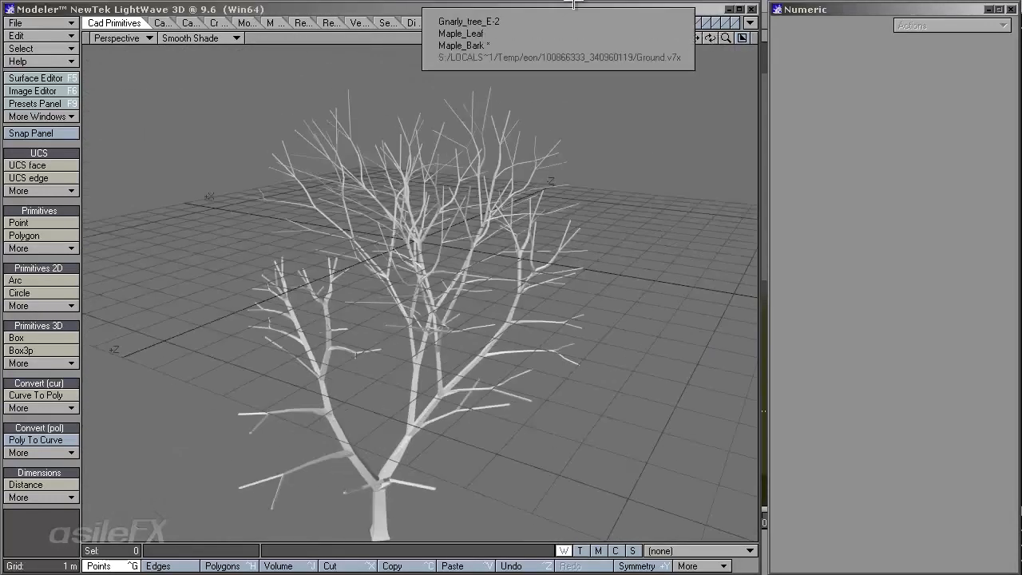
click(608, 230)
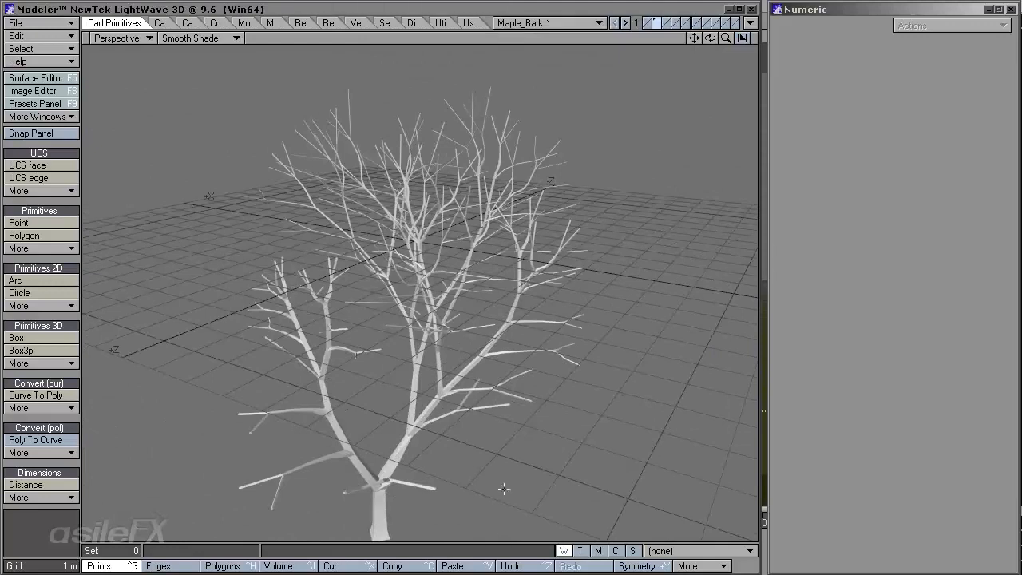
Return to Layout and clear the scene of the Vue tree and all its objects
key(alt+Tab)
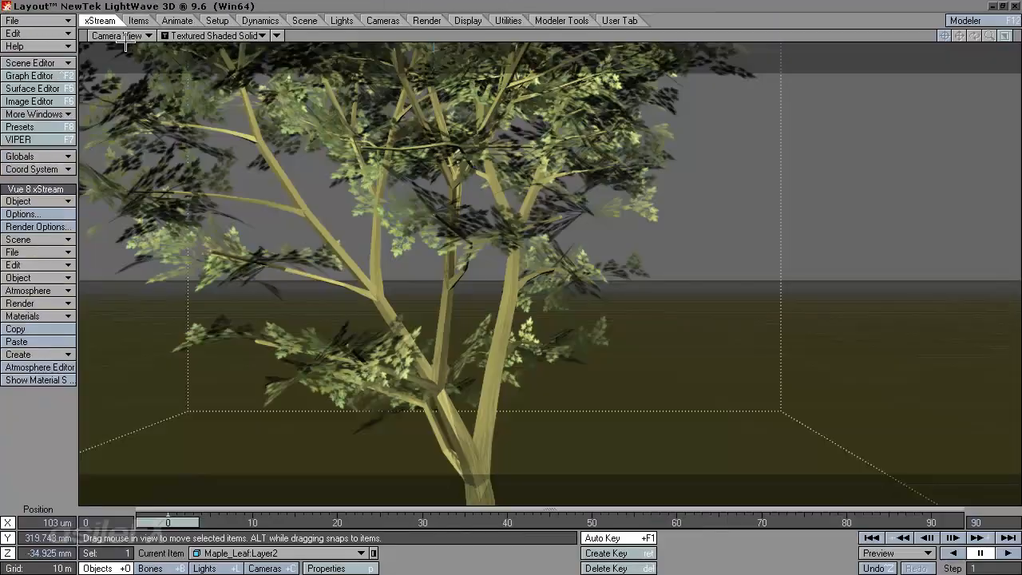
click(45, 238)
click(45, 275)
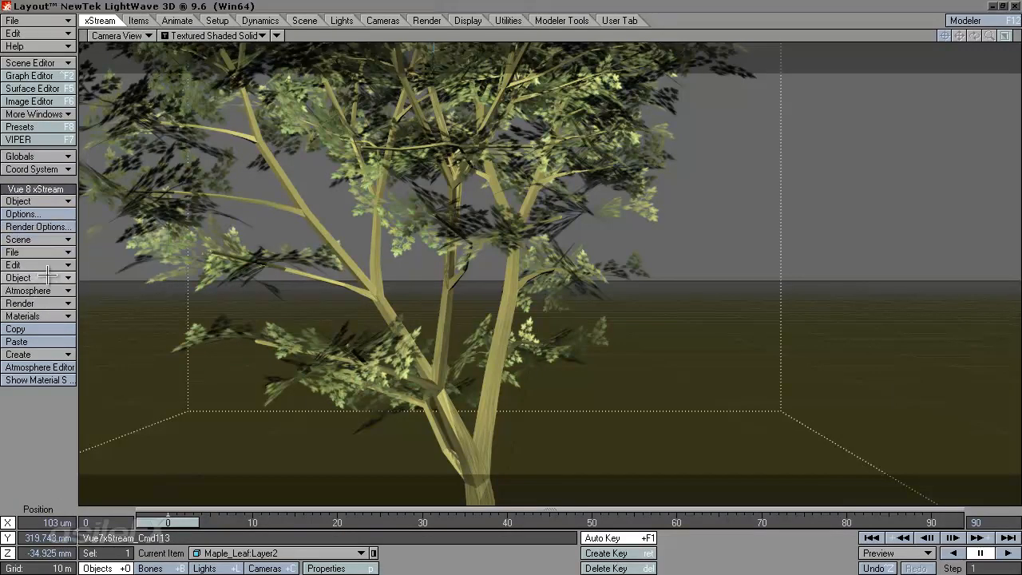
click(62, 252)
click(72, 249)
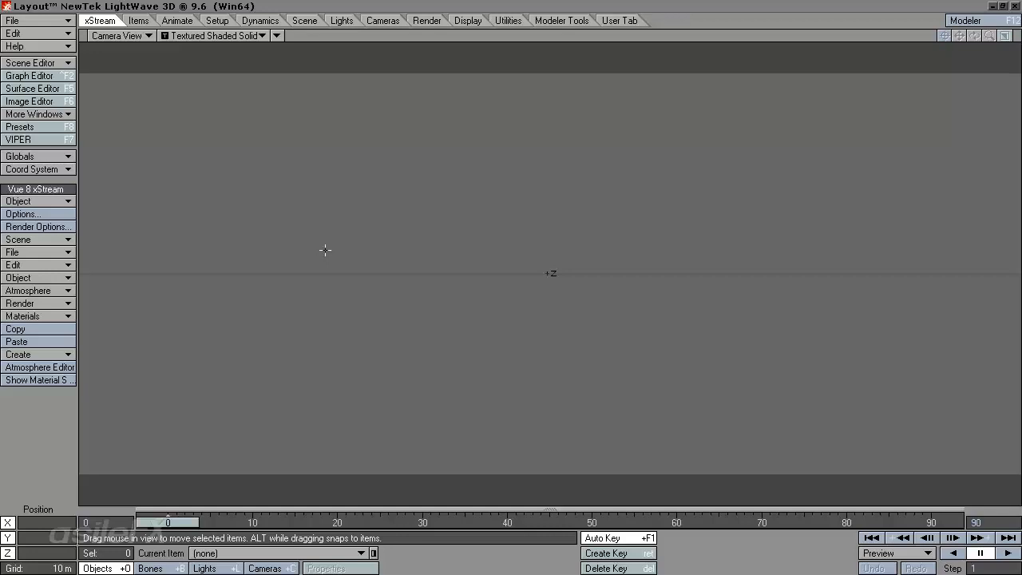
Check in the Scene Editor which items remain in the scene
click(55, 62)
click(56, 62)
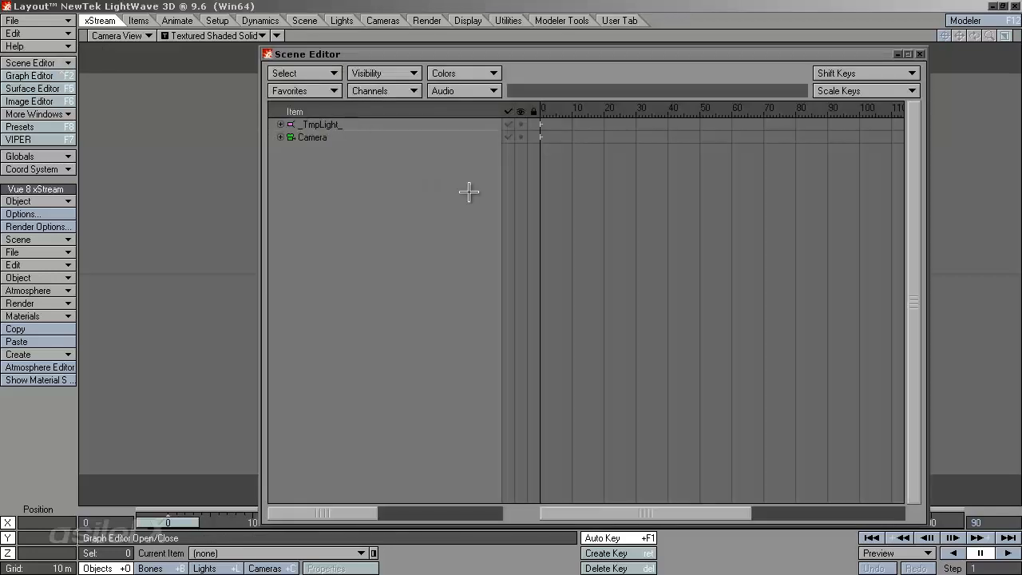
click(920, 53)
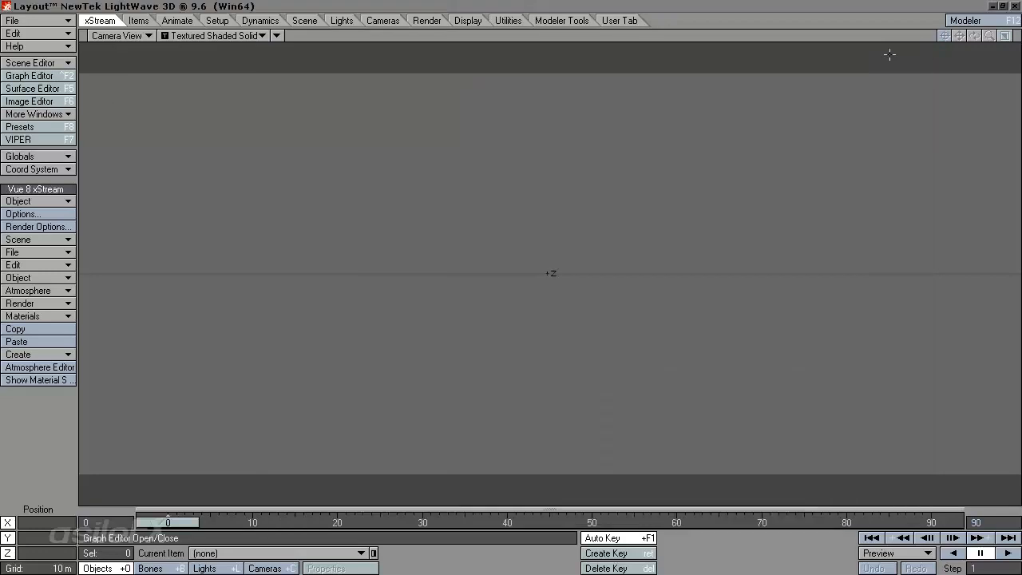
Switch to Modeler and send the Maple_Bark object to Layout
click(971, 20)
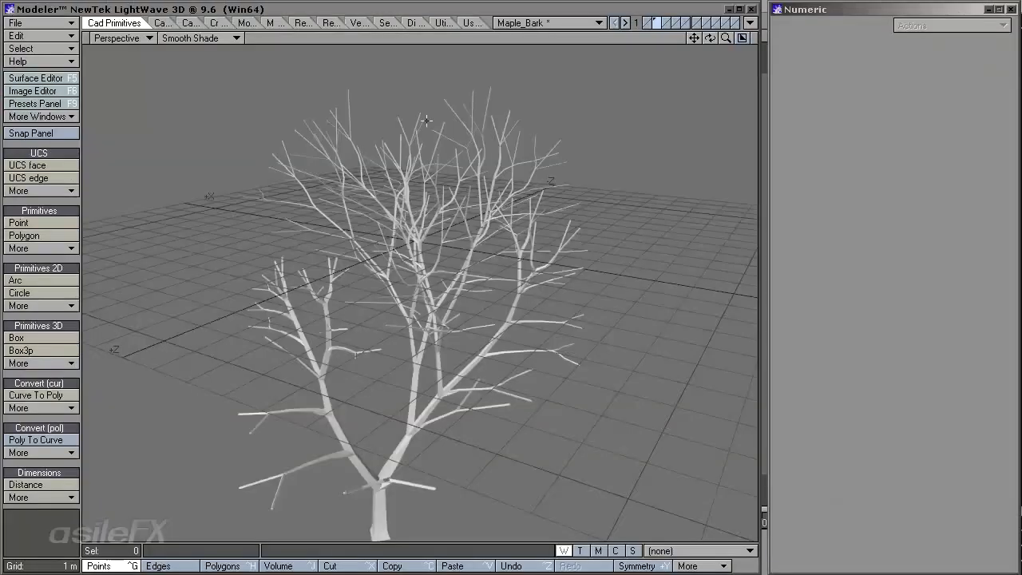
click(557, 23)
click(615, 46)
click(750, 22)
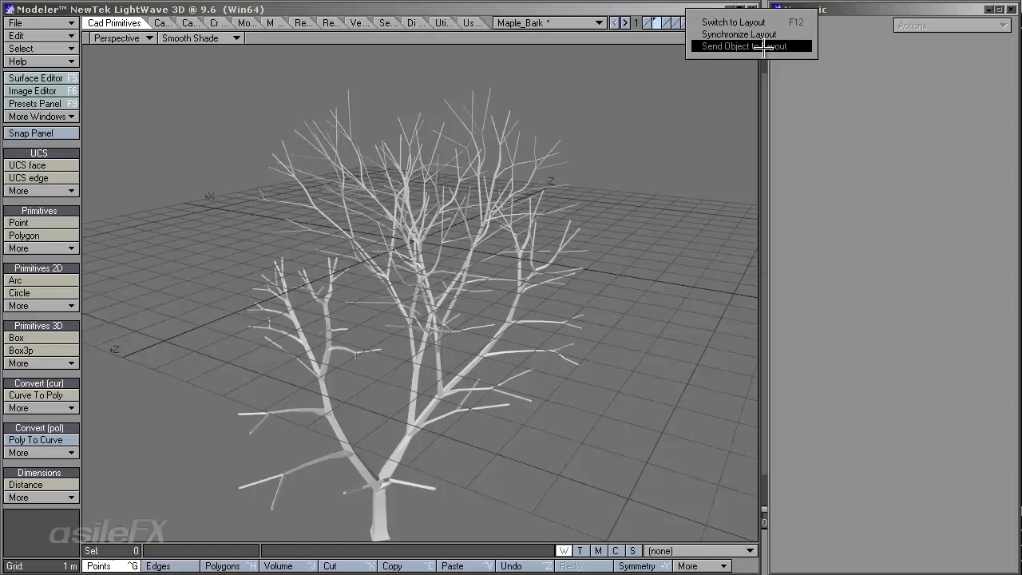
click(765, 46)
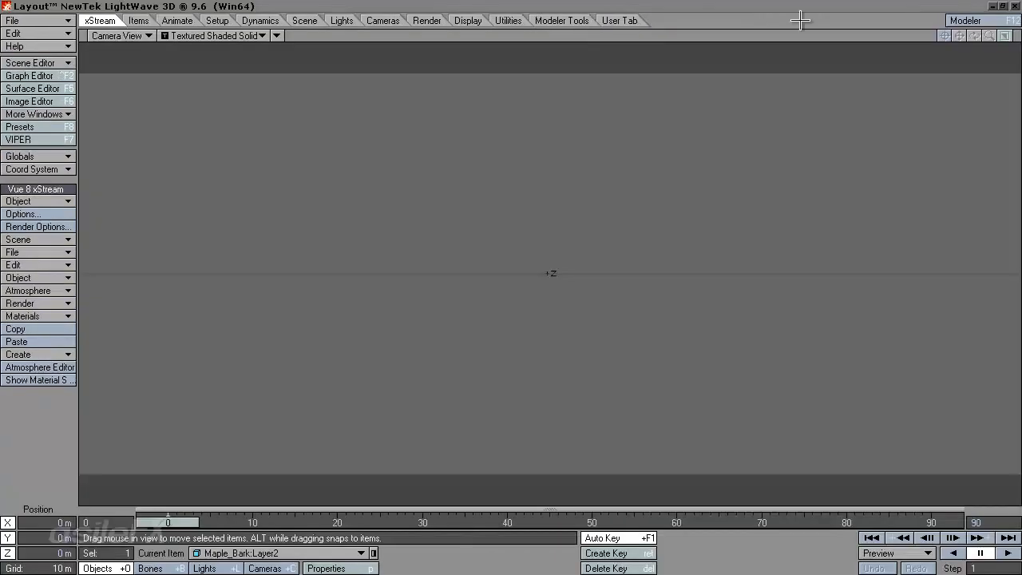
In Modeler, cut the leaf geometry out of Maple_Leaf and paste it into layer 1 of Maple_Bark
click(966, 21)
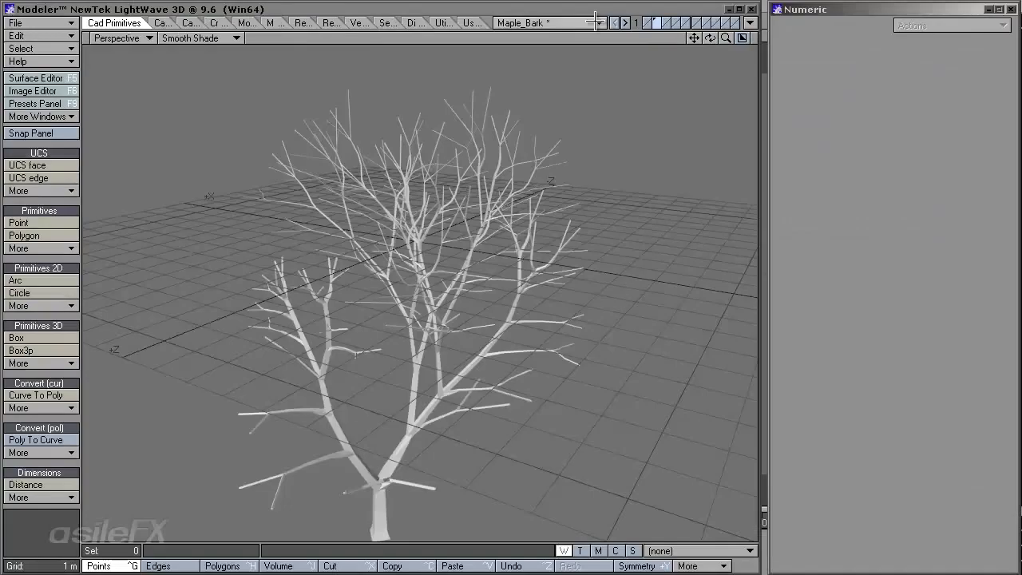
click(588, 22)
click(571, 32)
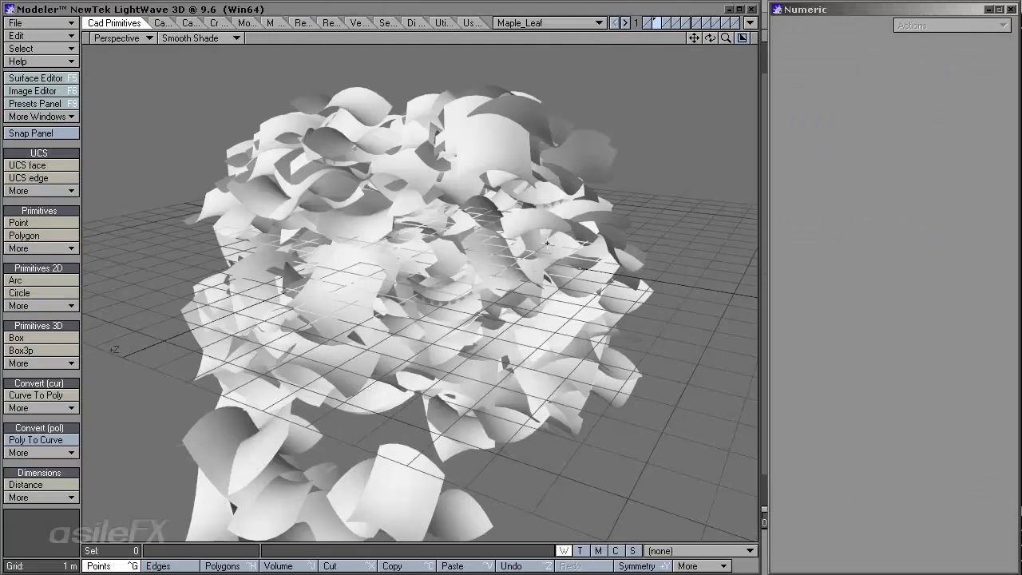
key(Delete)
click(576, 24)
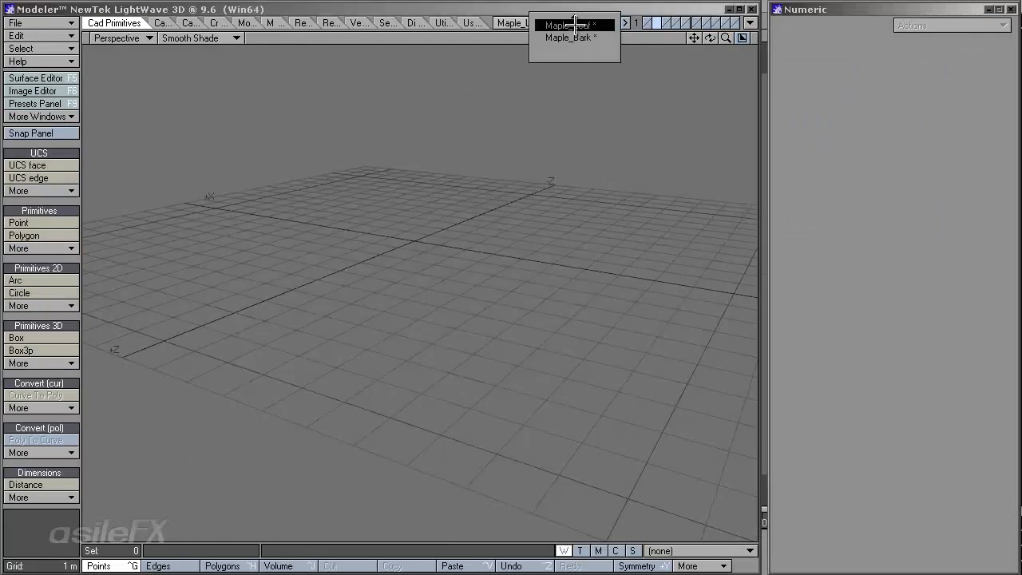
click(583, 37)
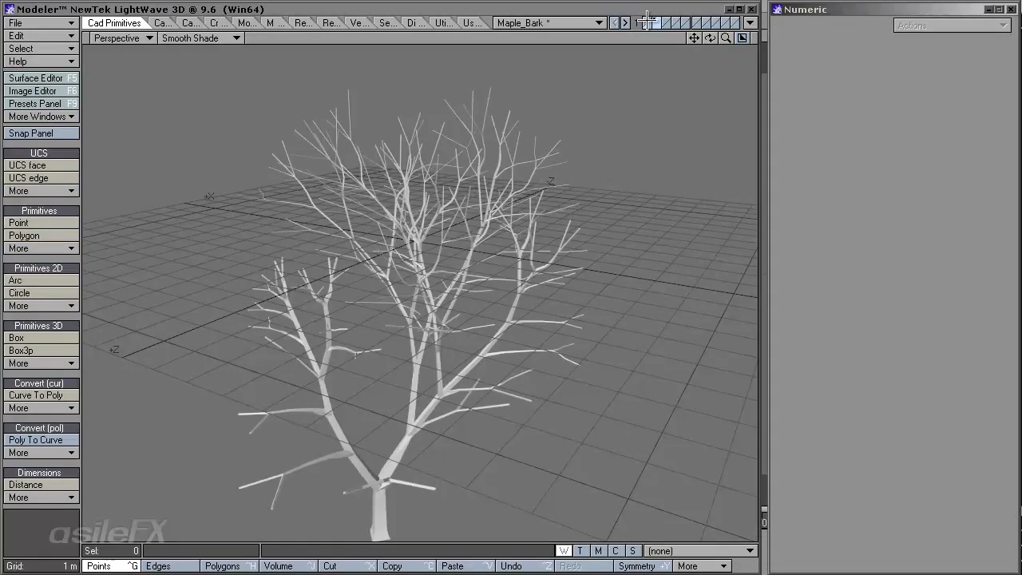
key(Delete)
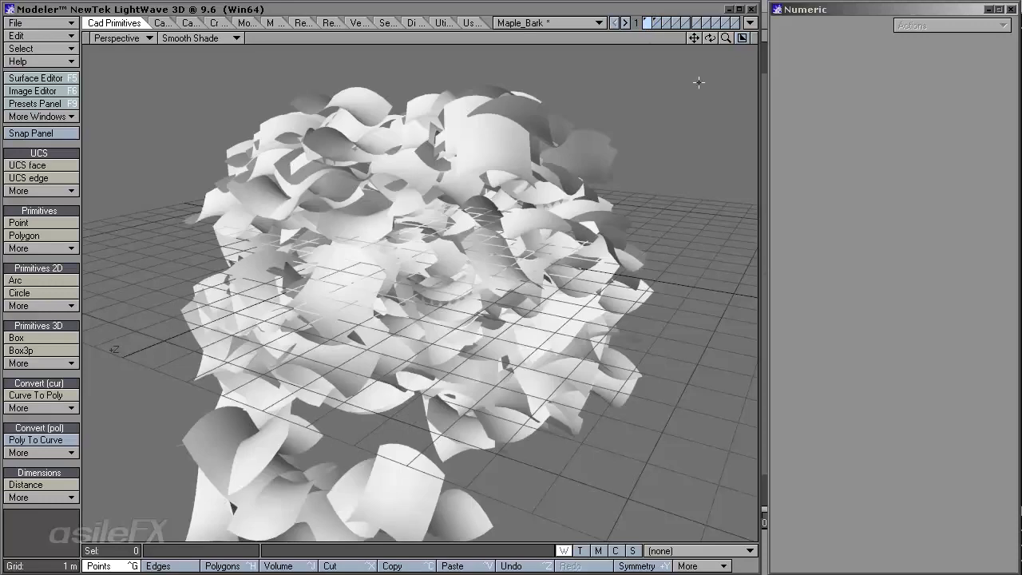
Save the combined bark and leaf object as Maple_Bark in the Objects folder and switch to Layout
key(shift+s)
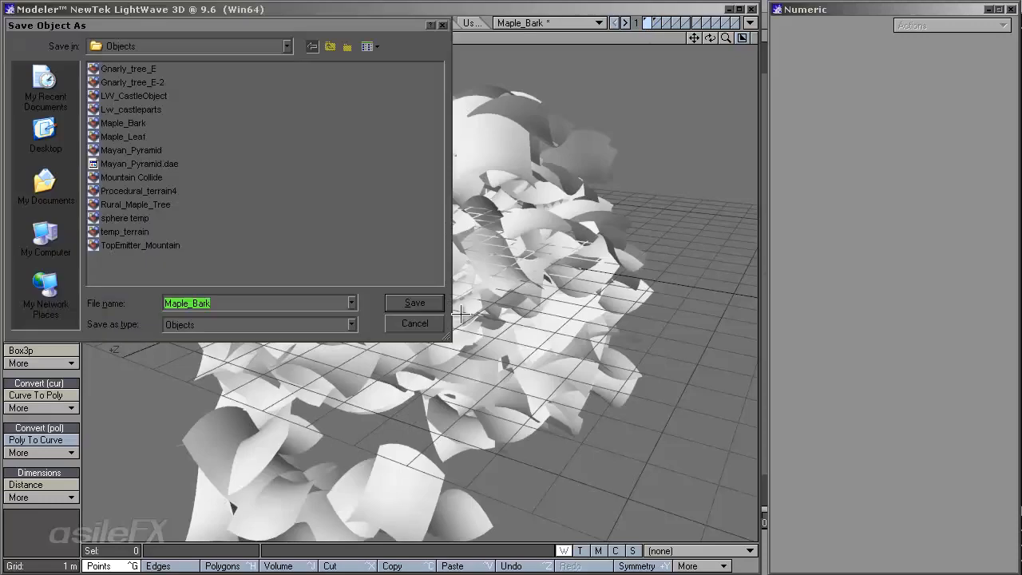
click(435, 322)
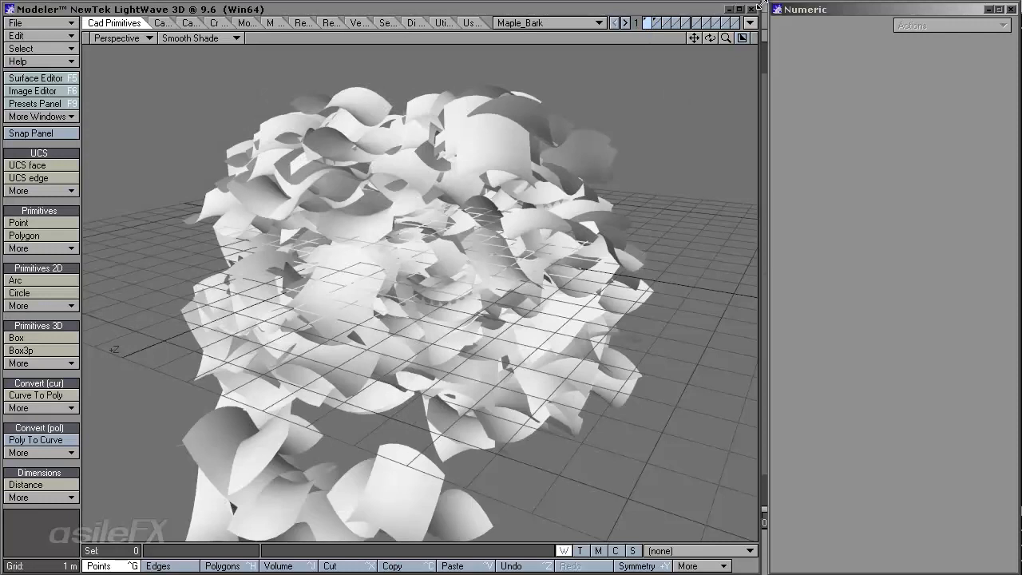
click(750, 23)
click(751, 16)
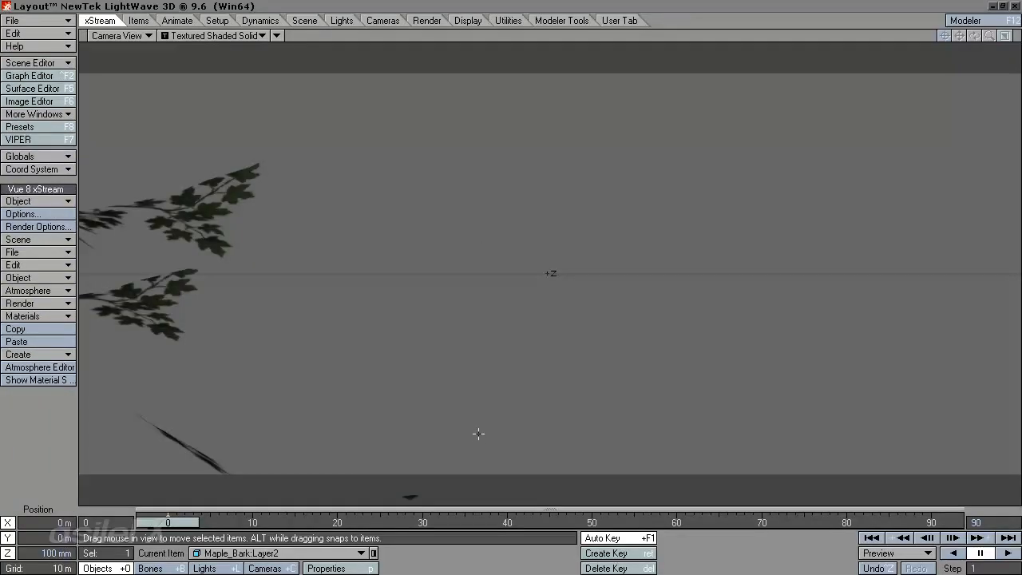
Reset the camera's Z position to 0 m and reposition it at about X 1.1 m, Y 6.7 m, Z -37.4 m to view the tree
key(shift+c)
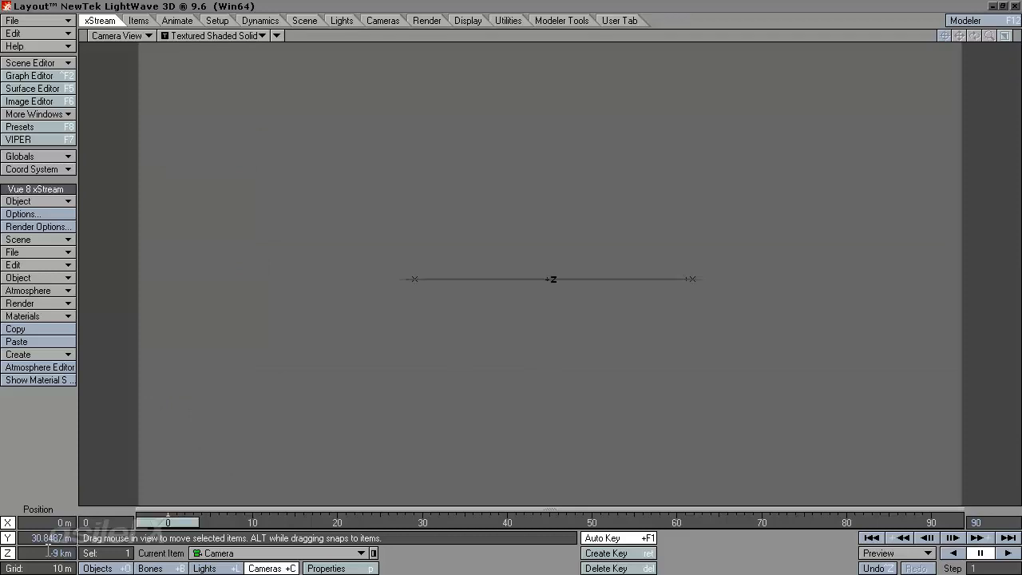
click(50, 553)
text(0)
key(Return)
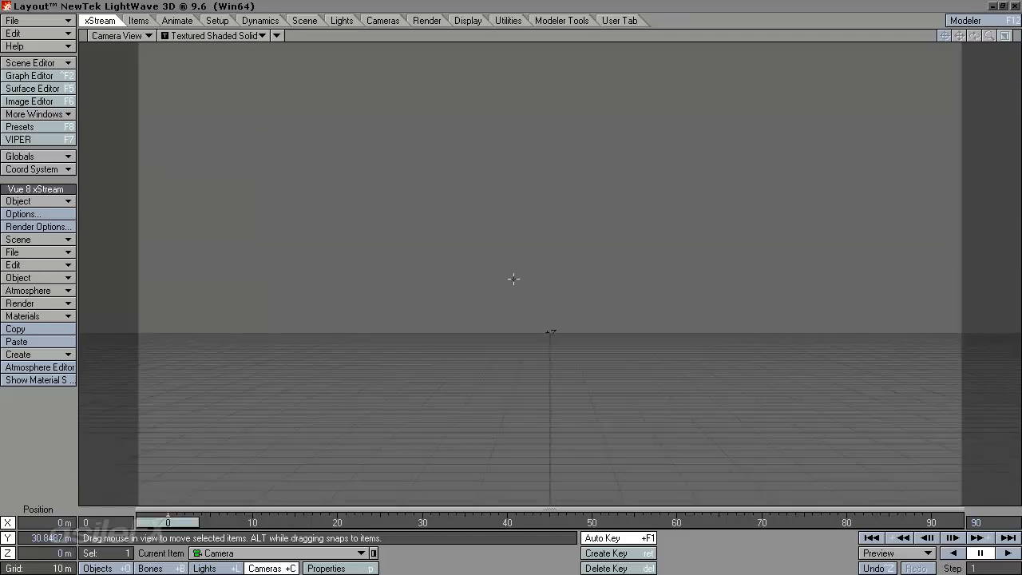
drag(514, 279, 533, 363)
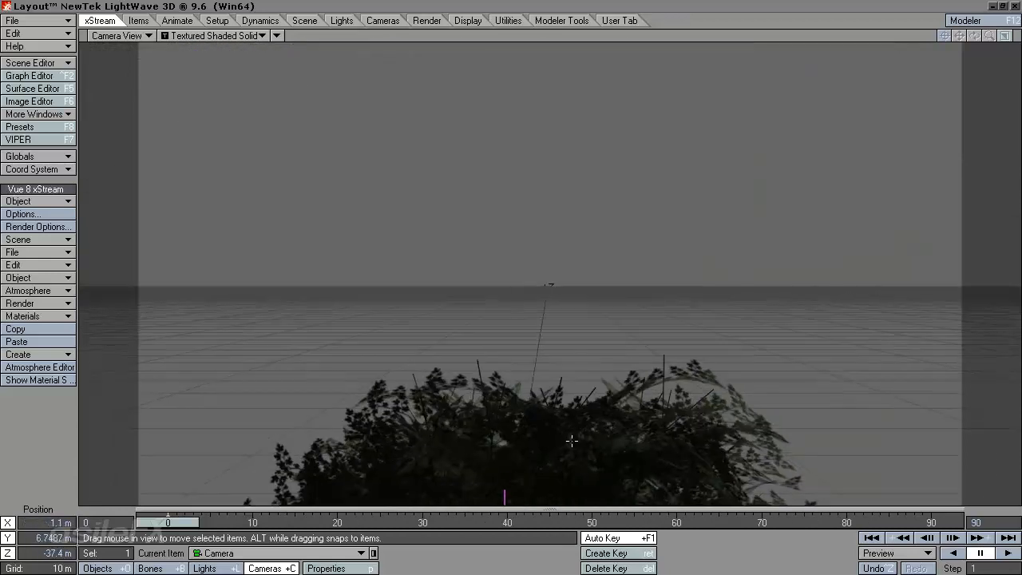
Try moving Maple_Bark:Layer1 about 0.4 m in X and 5.95 m in Z, and undo the move
key(shift+o)
drag(563, 465, 523, 290)
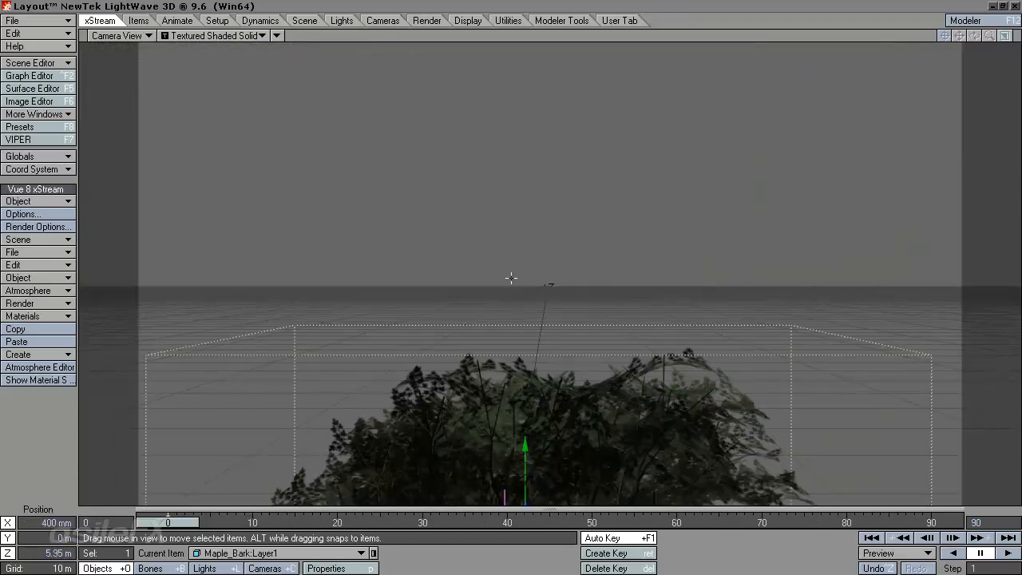
key(ctrl+z)
Select Maple_Bark:Layer2 and open its motion options
click(276, 553)
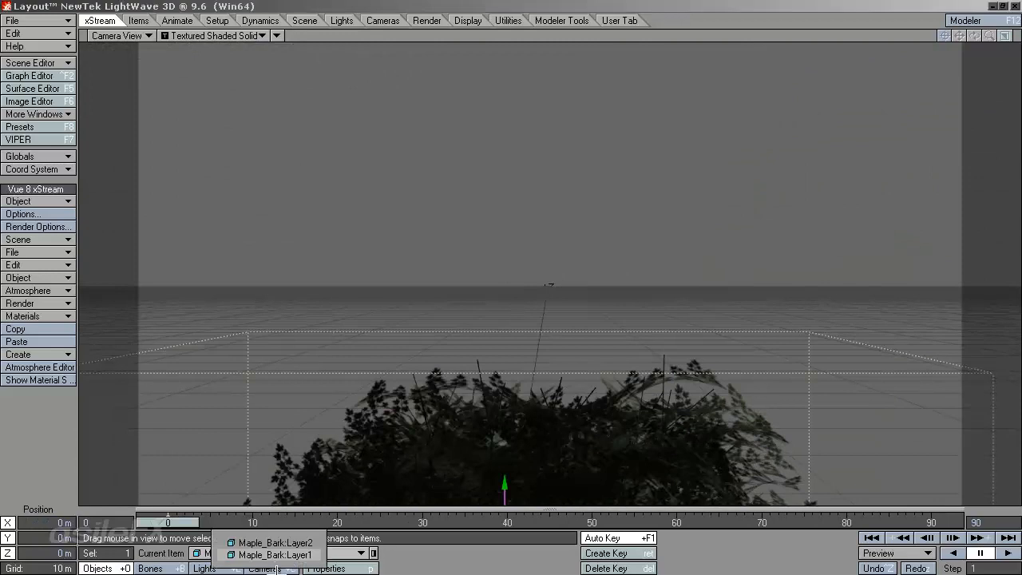
click(275, 543)
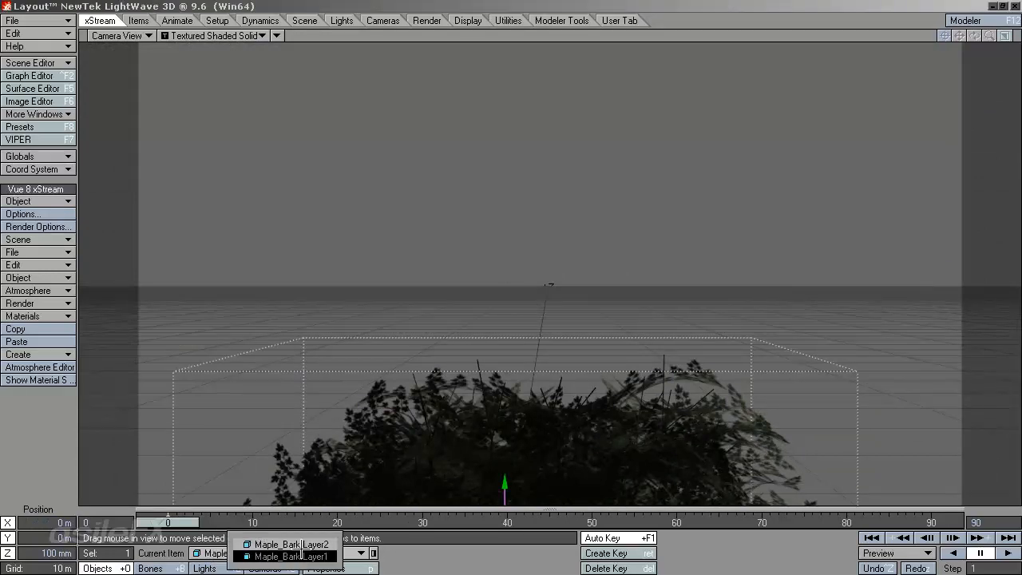
click(294, 556)
key(m)
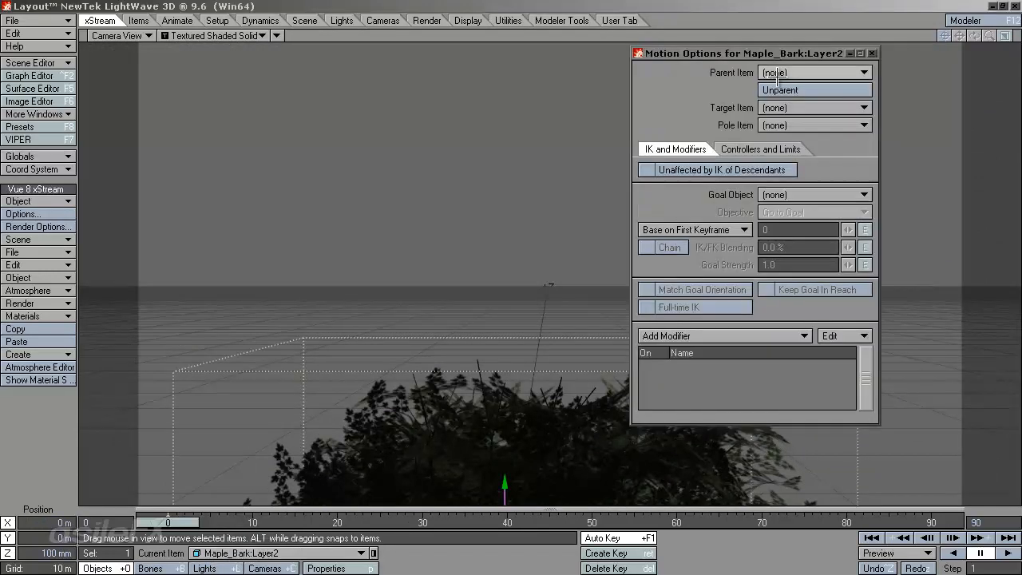
Try to set Maple_Bark:Layer2 as its own parent item and dismiss the error
click(825, 72)
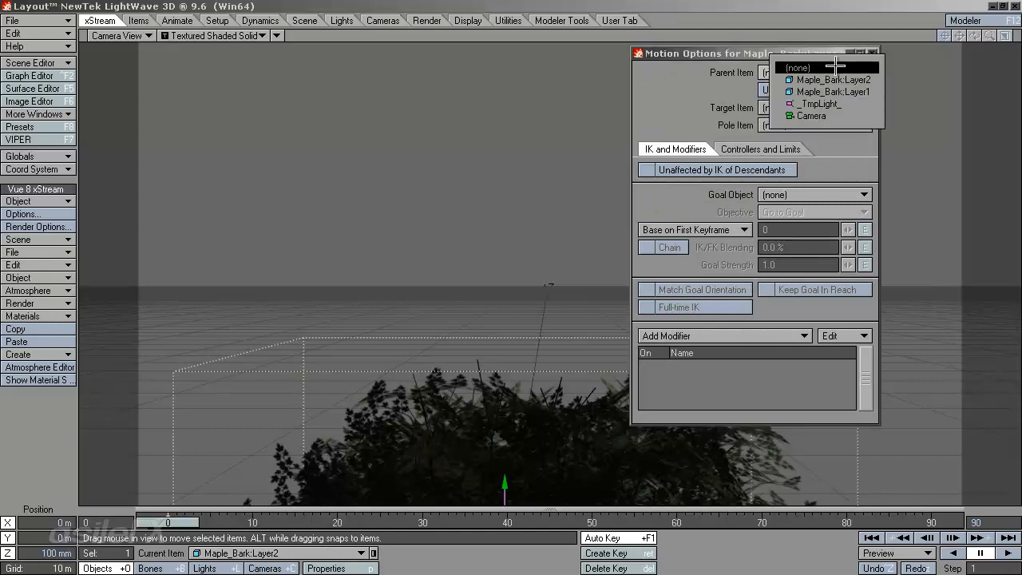
click(870, 92)
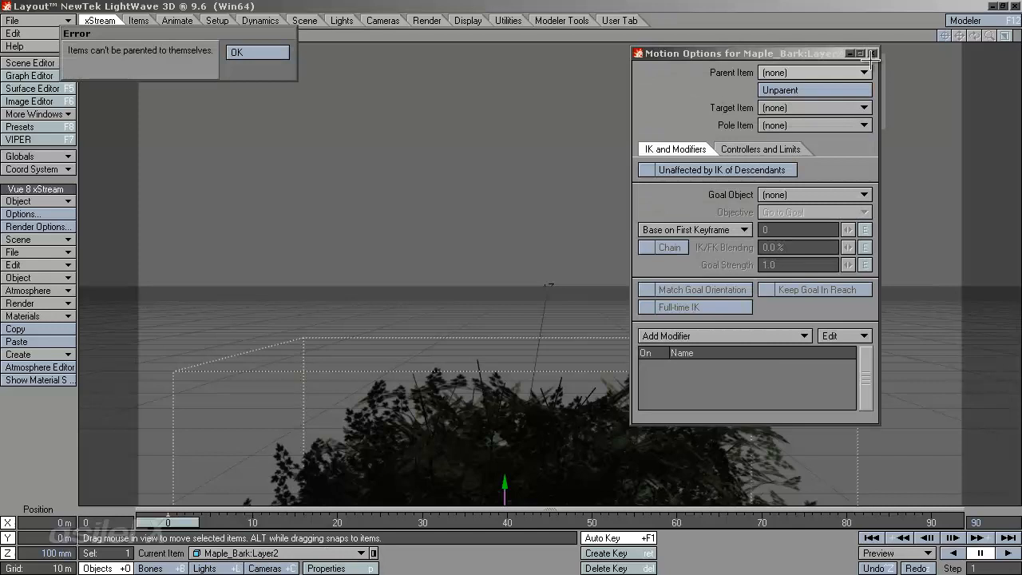
click(221, 77)
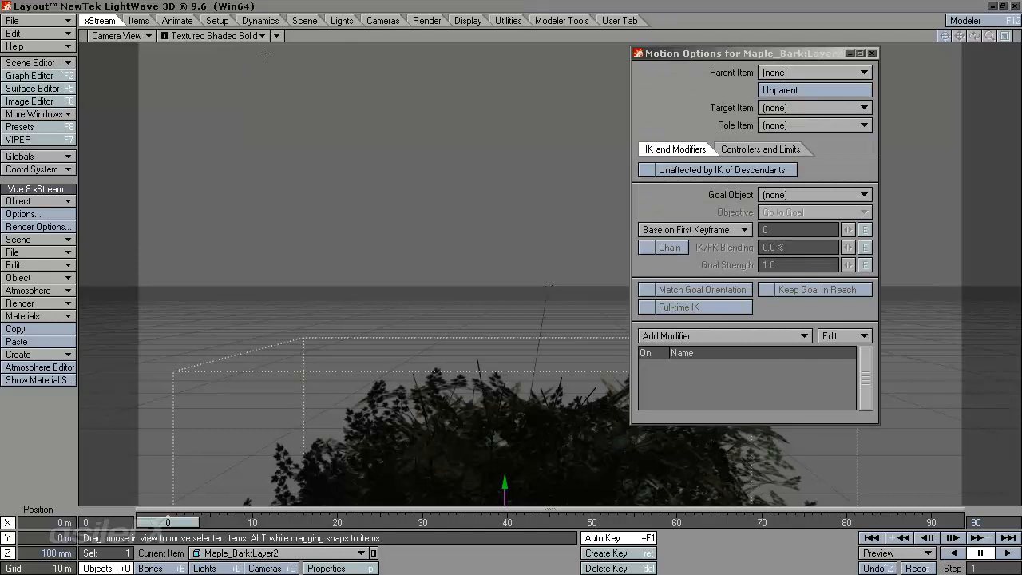
Parent Maple_Bark:Layer1 to Maple_Bark:Layer2 and close the motion options
click(276, 552)
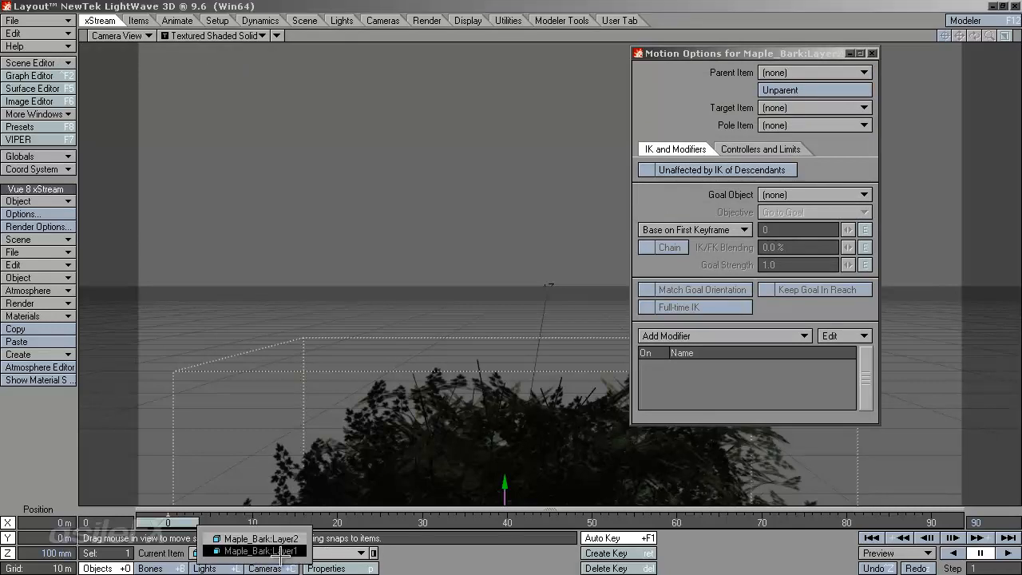
click(283, 551)
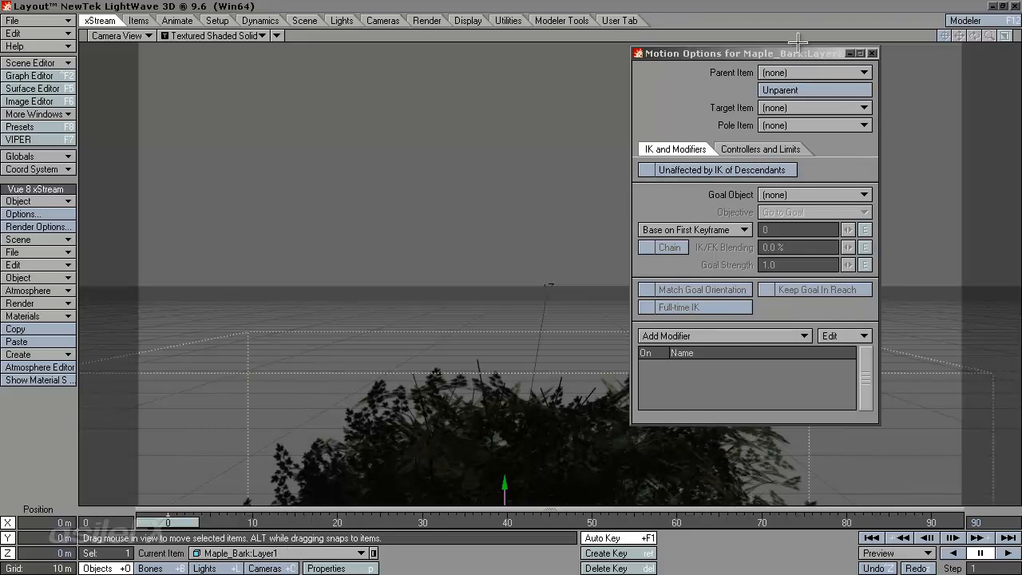
click(831, 73)
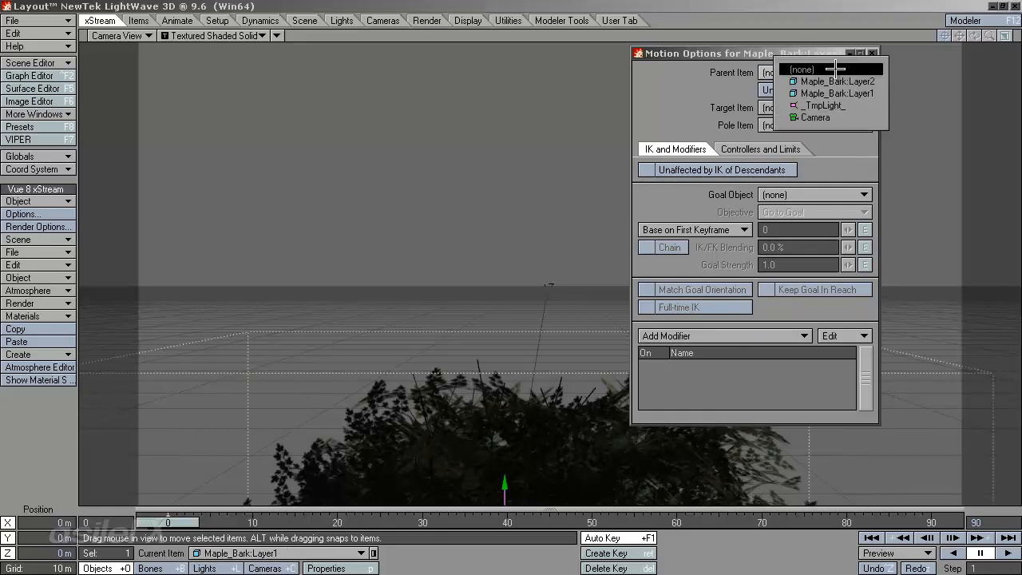
click(877, 81)
click(873, 53)
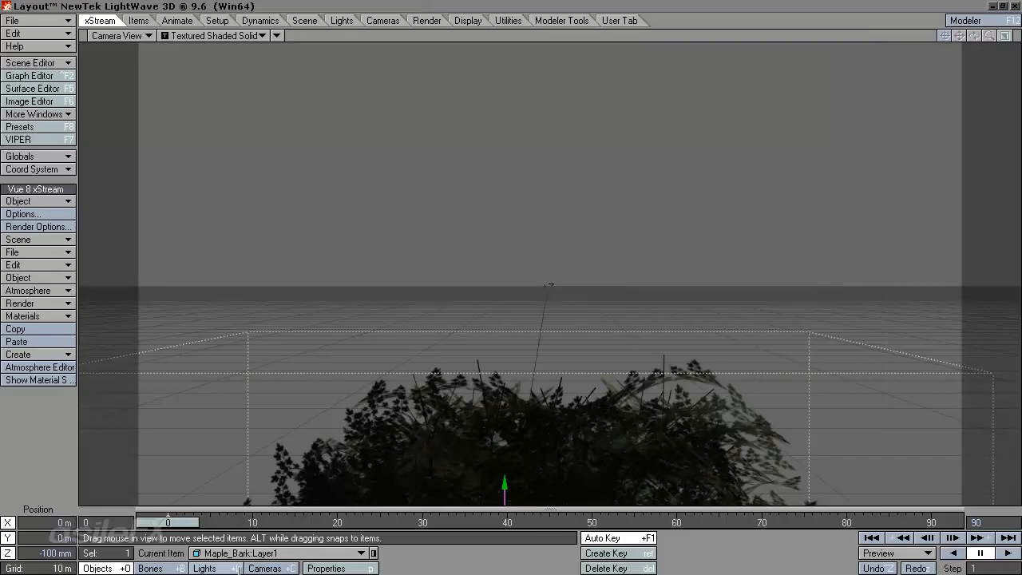
Raise Maple_Bark:Layer2 to about 12.7 m in Y and reduce the grid size to 1 m
click(226, 553)
click(232, 543)
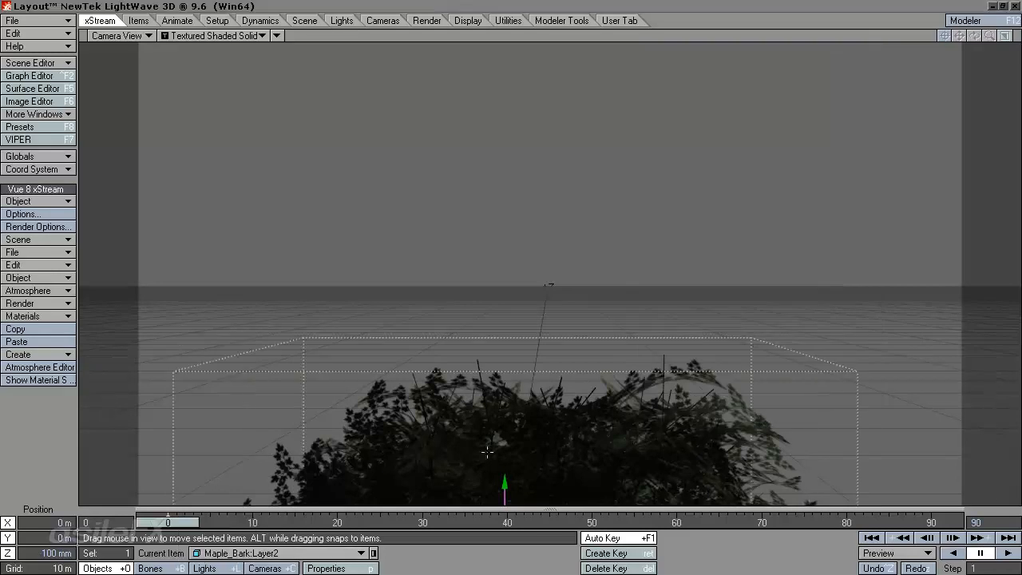
drag(505, 479, 512, 282)
key([)
key([)
key([)
key([)
key([)
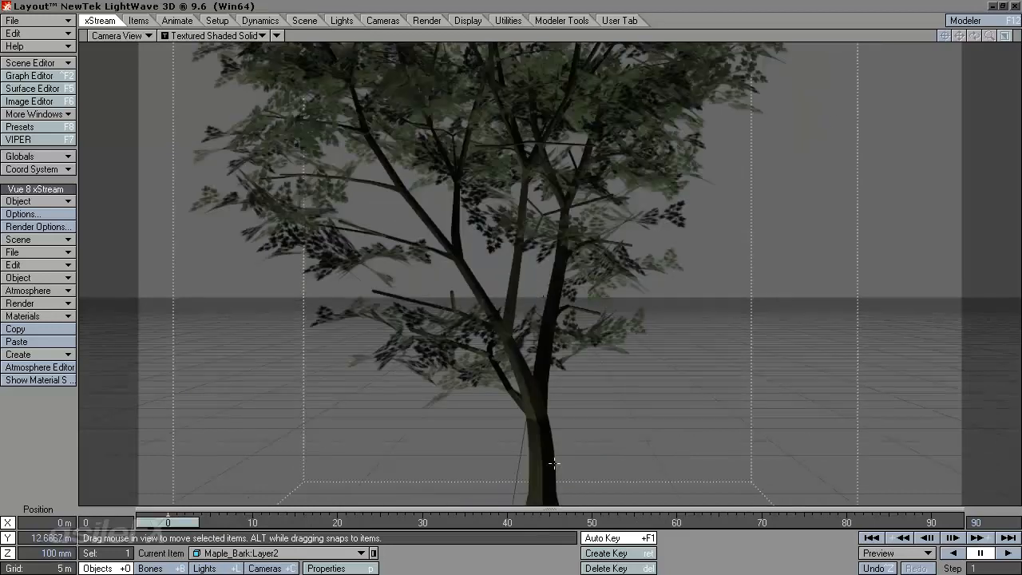
key(])
key(])
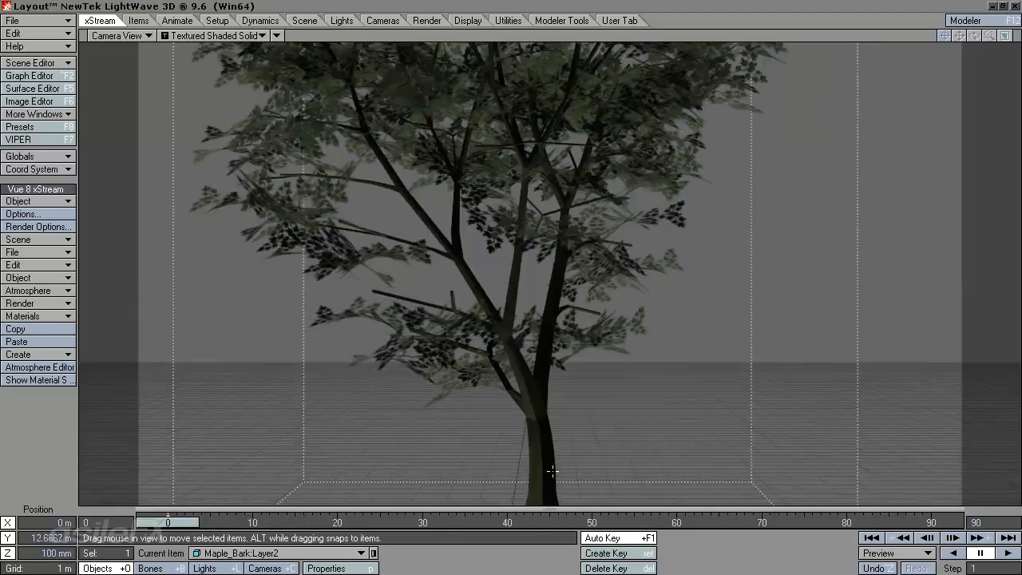
Bring the camera in to about X 0.14 m, Y 4 m, Z -9 m to inspect the trunk and lower branches closely
key(shift+c)
drag(548, 472, 543, 382)
drag(613, 345, 675, 321)
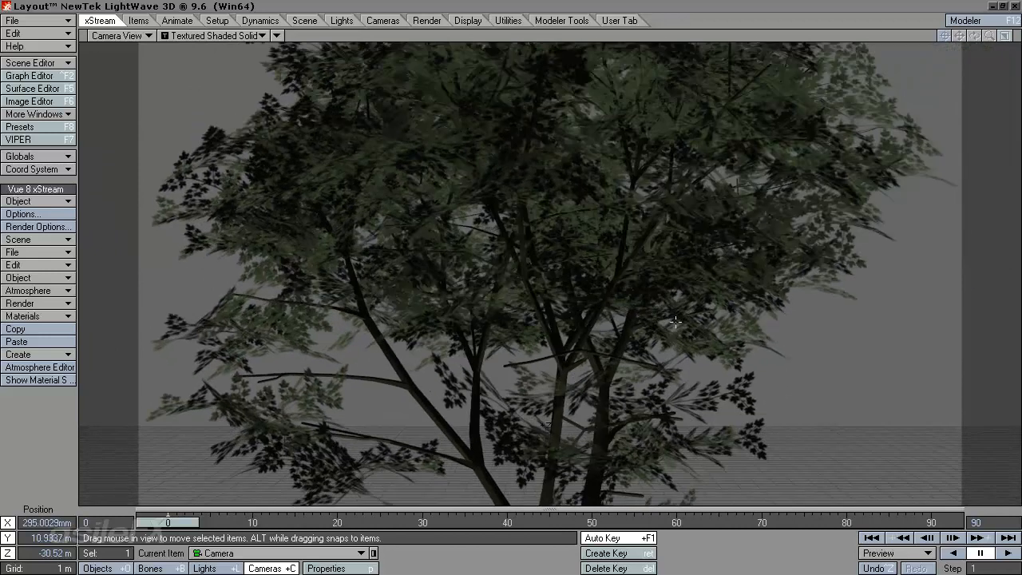
drag(554, 323, 463, 290)
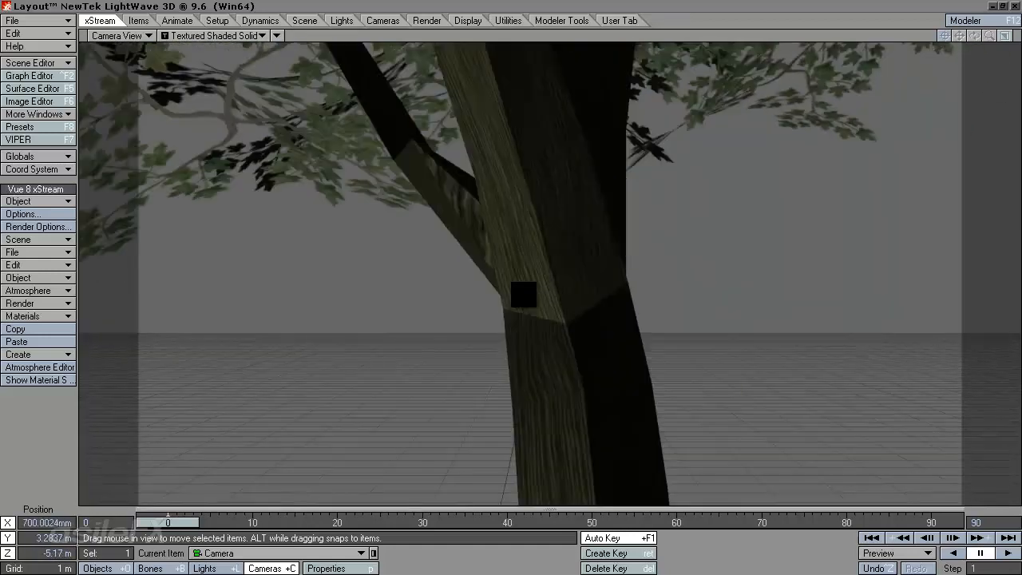
drag(580, 219, 488, 297)
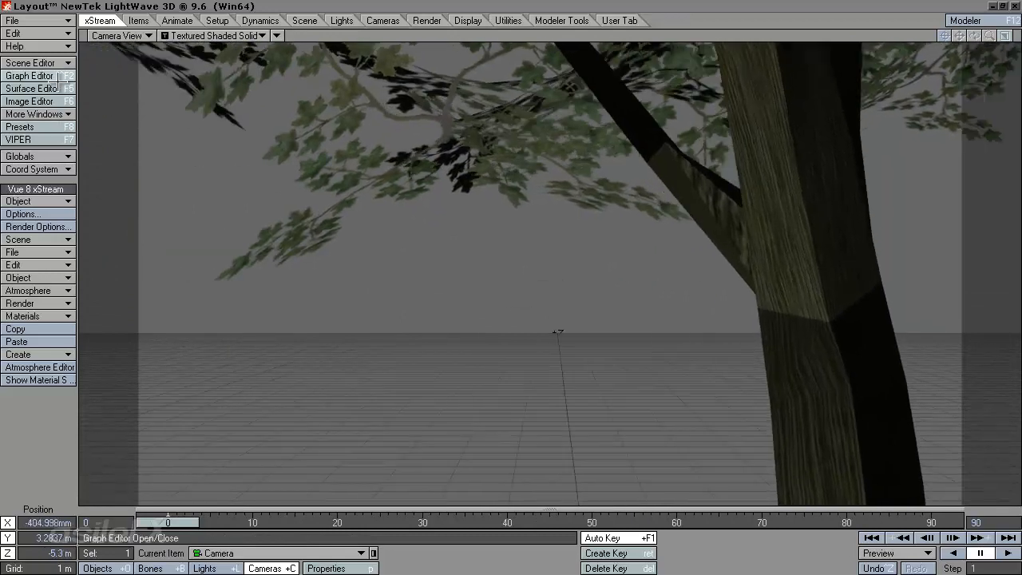
drag(659, 225, 523, 295)
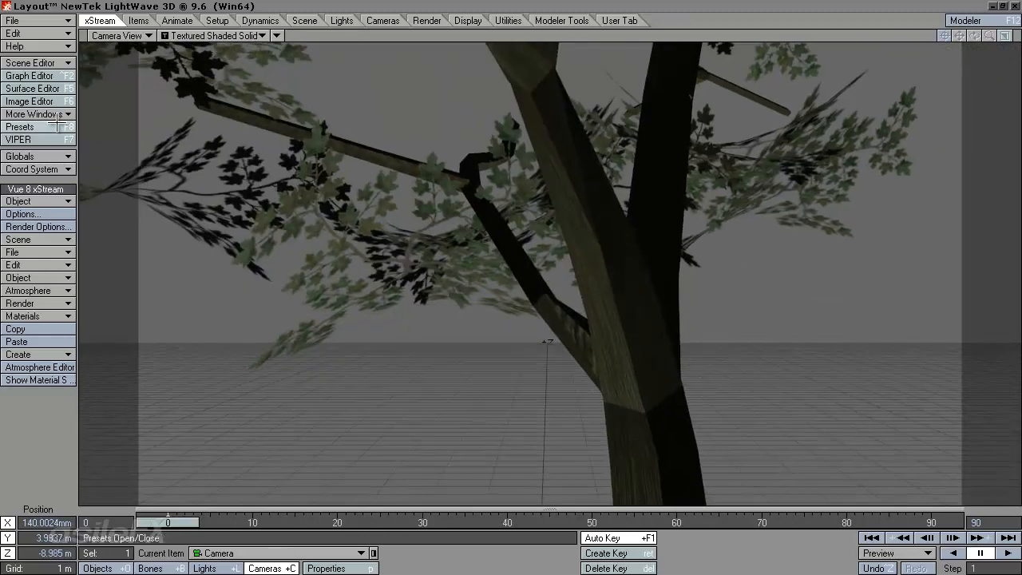
Review Maple_Bark's two surfaces in the Surface Editor and open the color texture of xStreamSurface_5
click(57, 88)
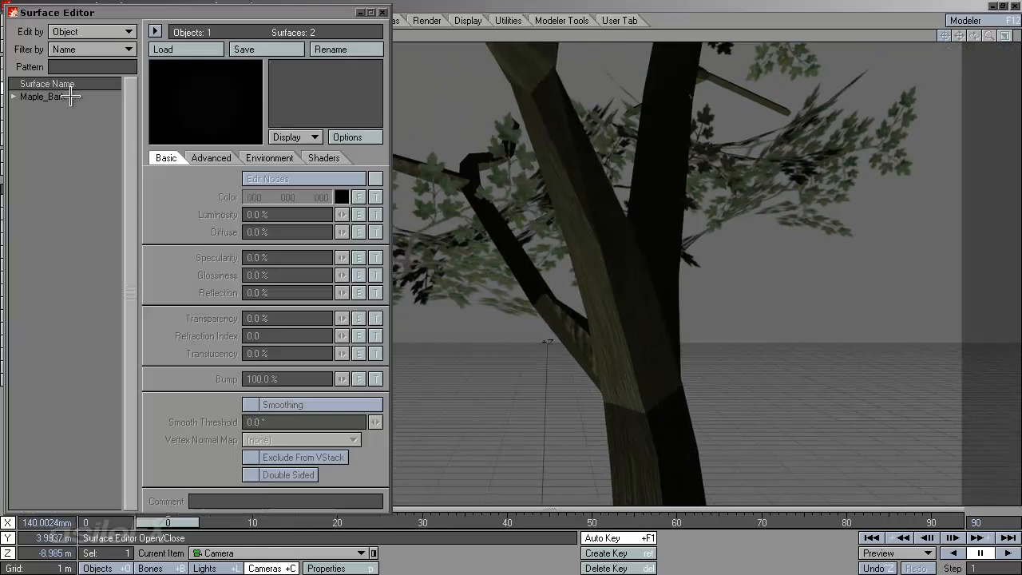
click(44, 97)
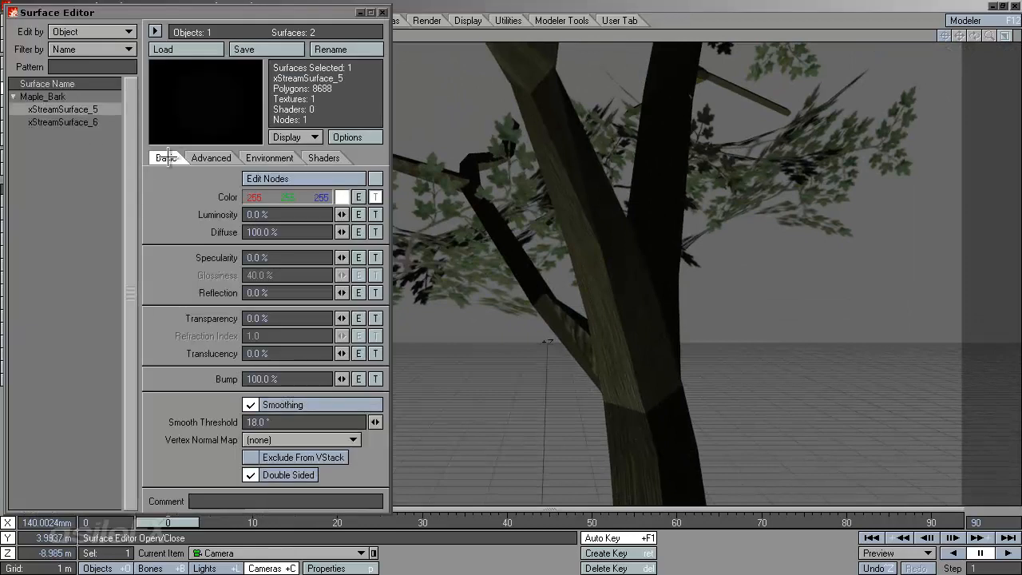
click(104, 123)
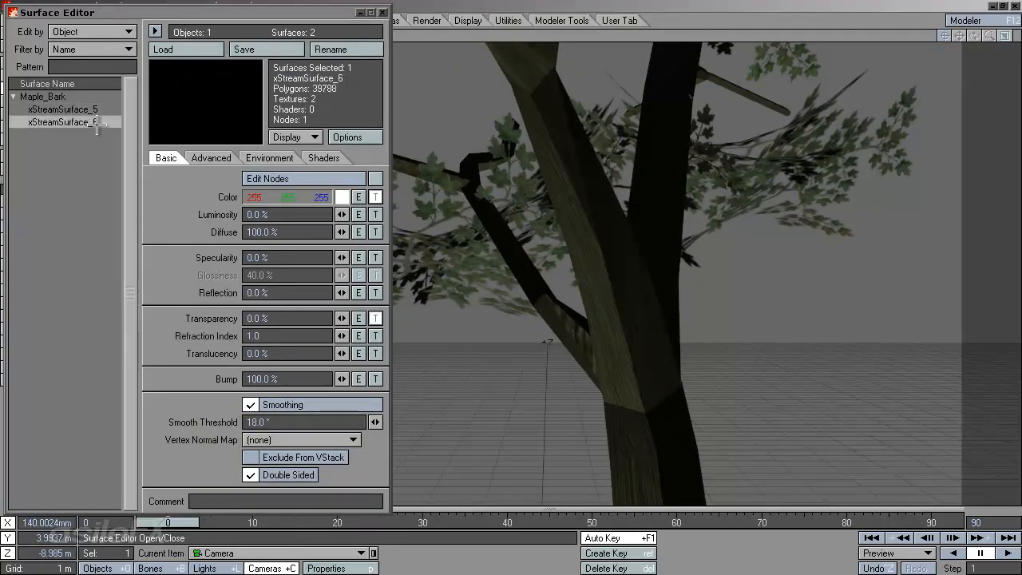
click(94, 109)
click(374, 197)
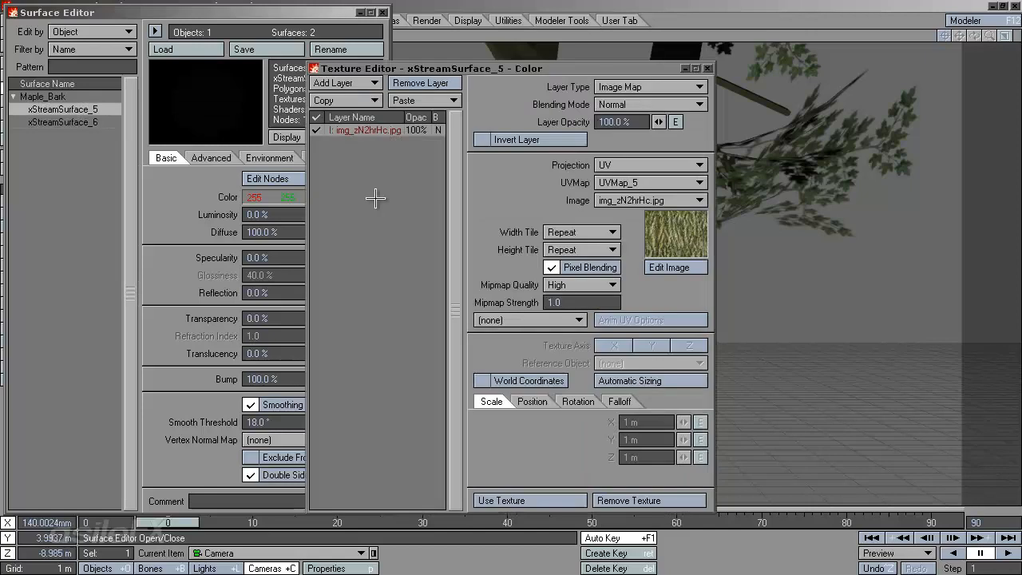
Try UVMap_0, UVMap_3, UVMap_4 and UVMap_6 on the color texture of xStreamSurface_5, and restore UVMap_5
click(655, 182)
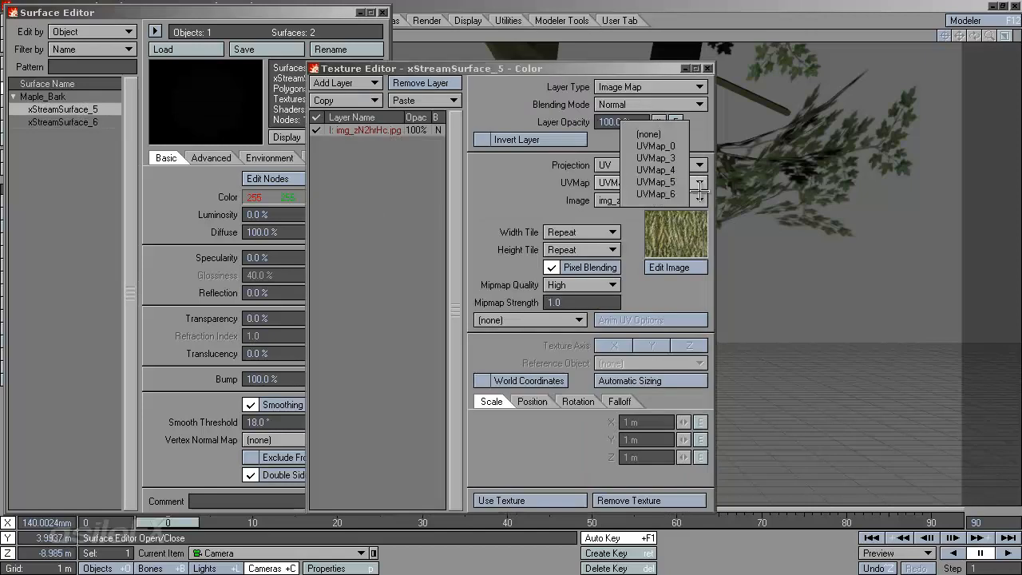
click(675, 146)
drag(591, 68, 883, 73)
click(949, 187)
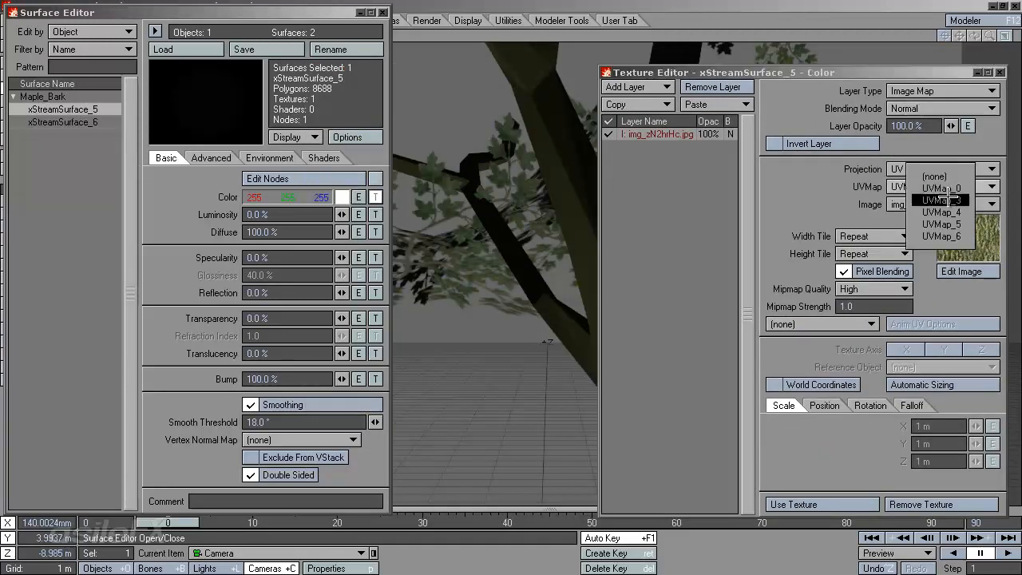
click(948, 198)
click(951, 186)
click(952, 196)
click(952, 192)
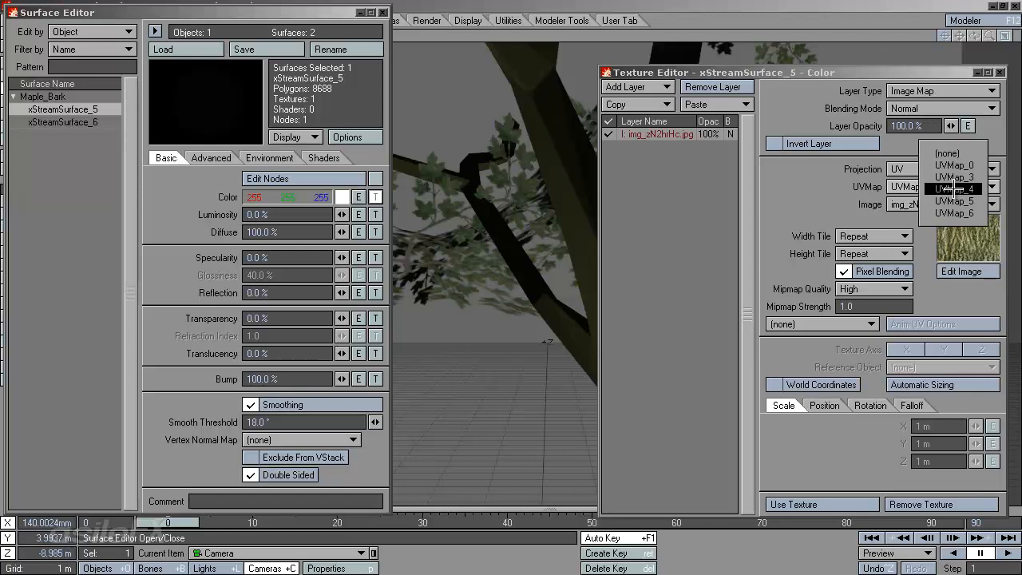
click(958, 200)
click(958, 186)
click(958, 192)
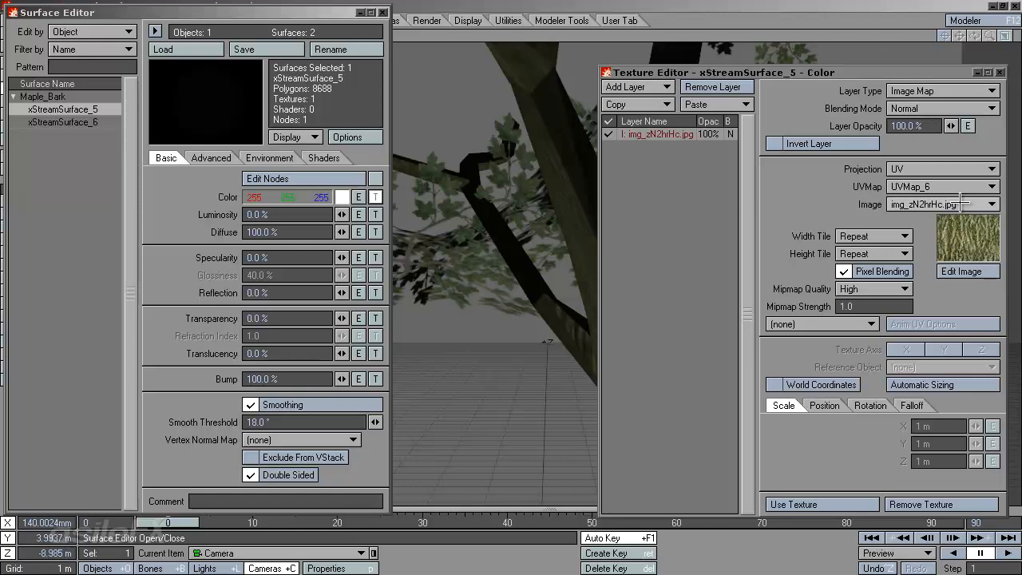
click(958, 192)
click(955, 169)
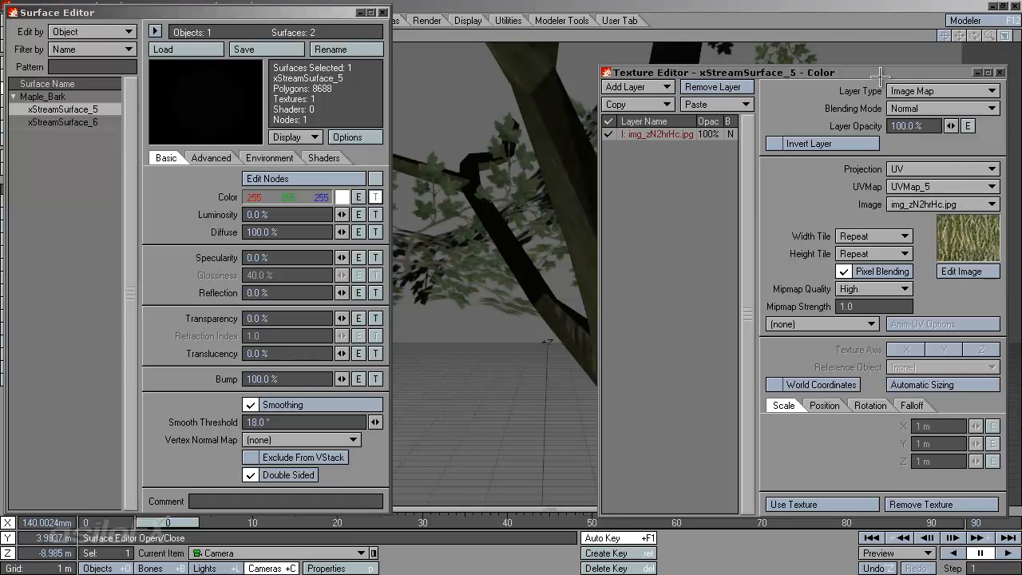
Move the Texture Editor aside to check the bark, and close both the Texture Editor and the Surface Editor
drag(879, 73, 937, 422)
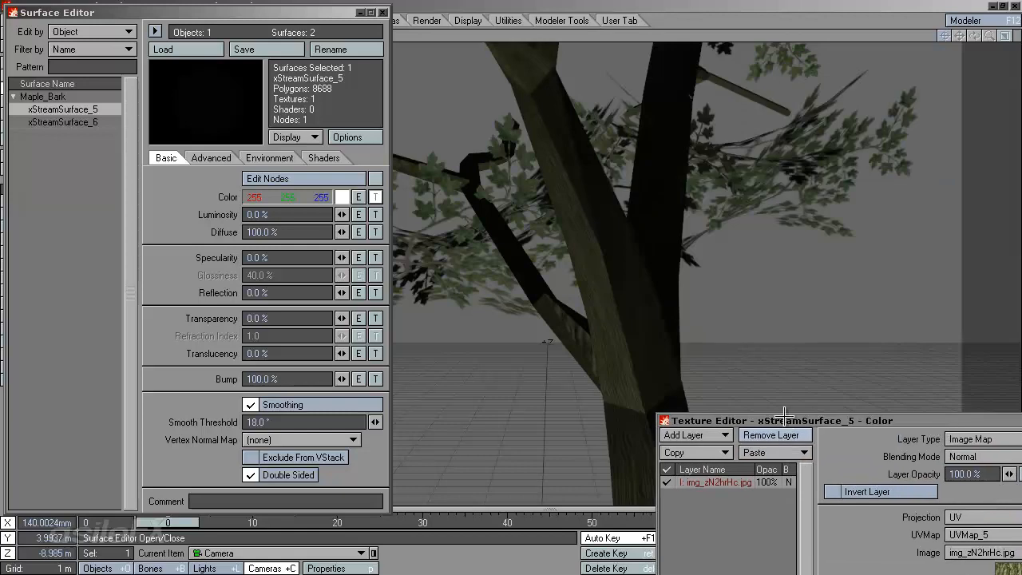
drag(786, 421, 684, 94)
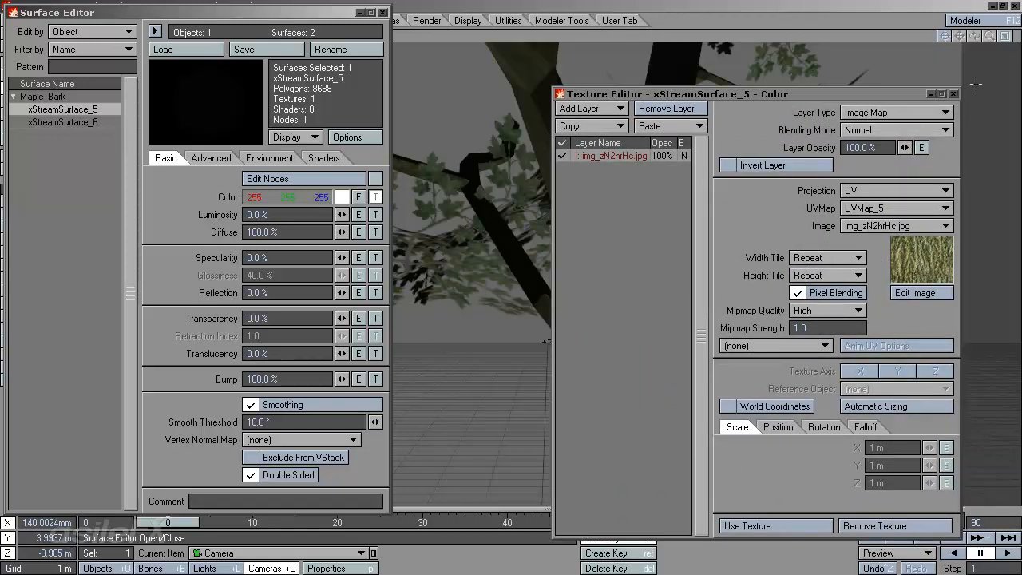
click(953, 93)
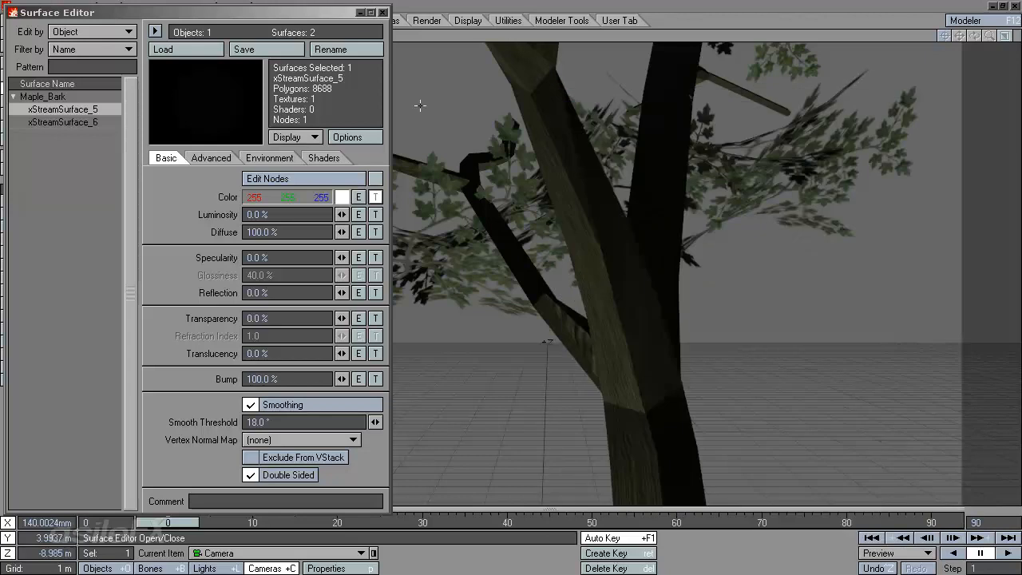
click(382, 12)
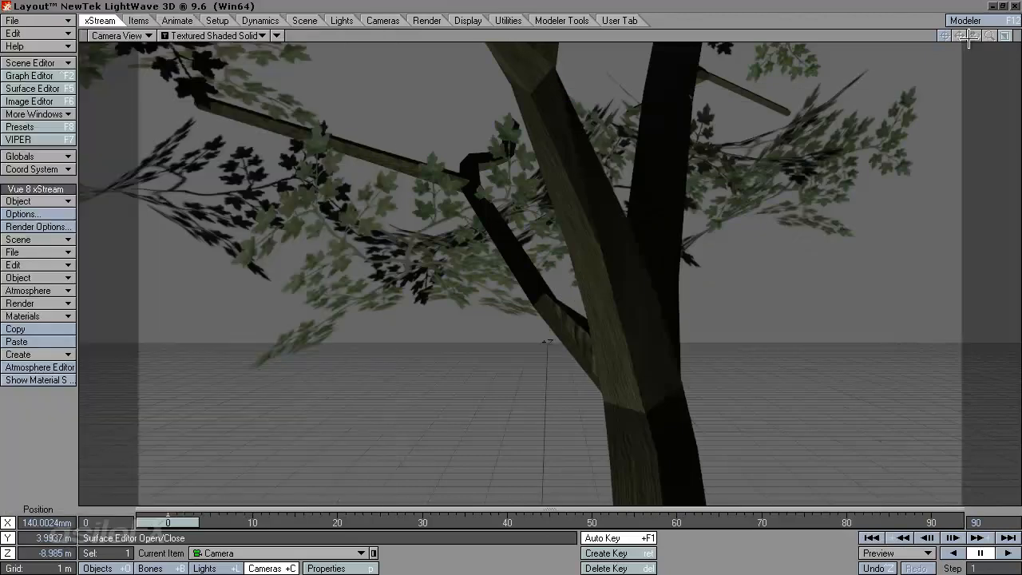
Try moving Maple_Bark:Layer1 and undo the move
key(shift+o)
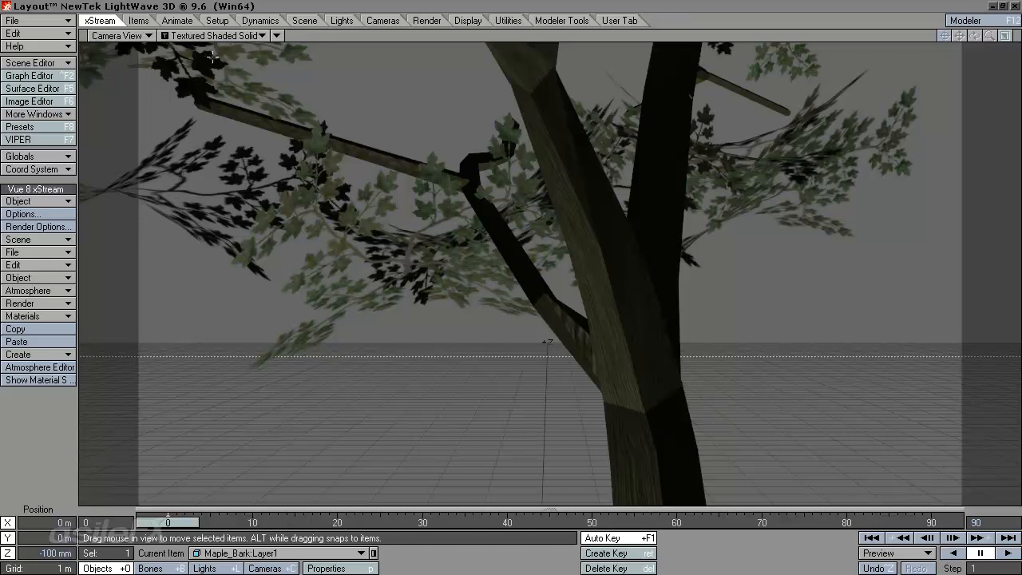
drag(439, 210, 512, 283)
key(ctrl+z)
Pull the camera back to about X 3.8 m, Y 9.5 m, Z -57.5 m to frame the whole tree
key(shift+c)
drag(425, 150, 586, 503)
drag(523, 202, 511, 278)
drag(572, 105, 509, 286)
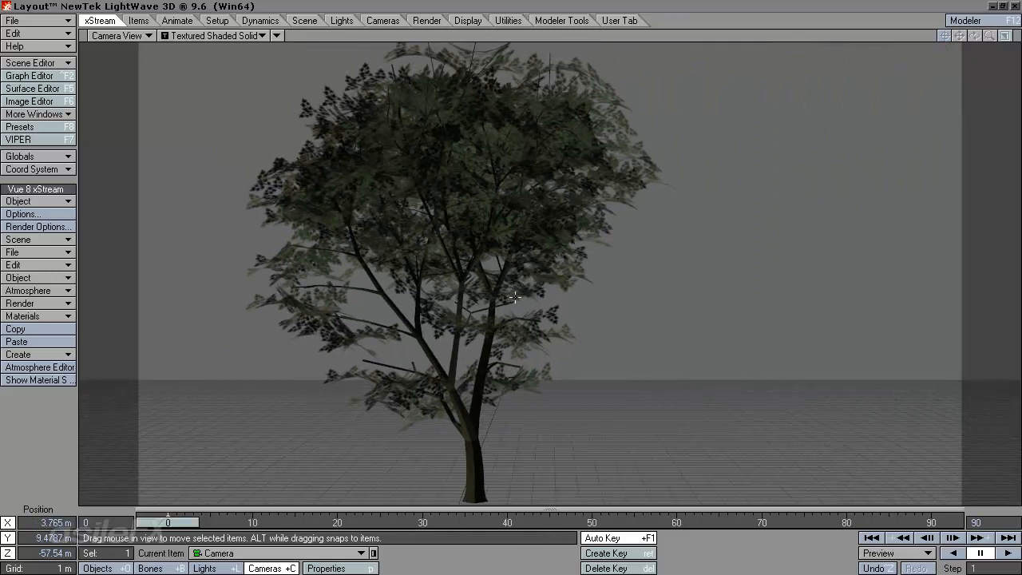